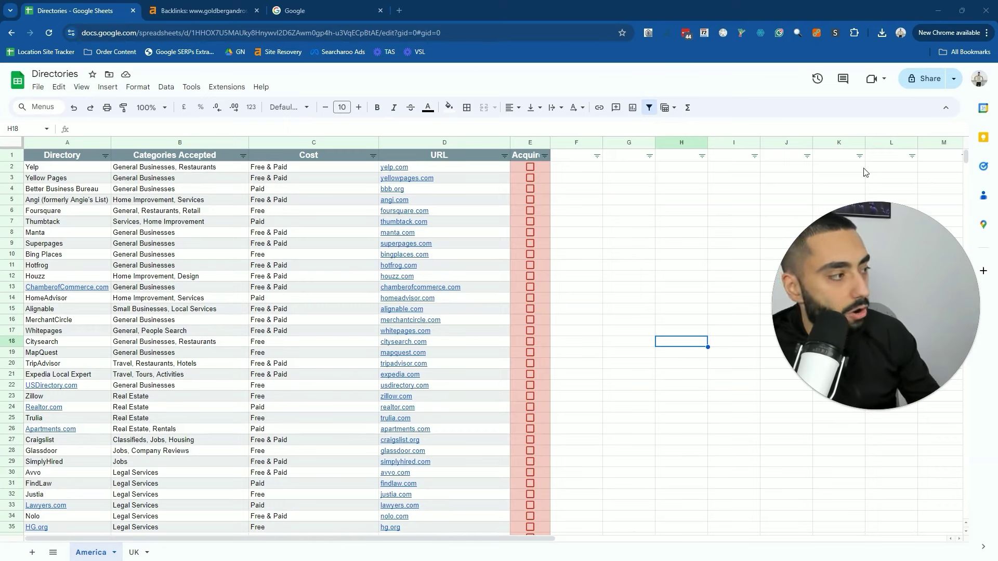
# Widen the Acquired column to fit its header and highlight the directory names, categories and costs
pyautogui.moveTo(878, 288); pyautogui.dragTo(877, 319)
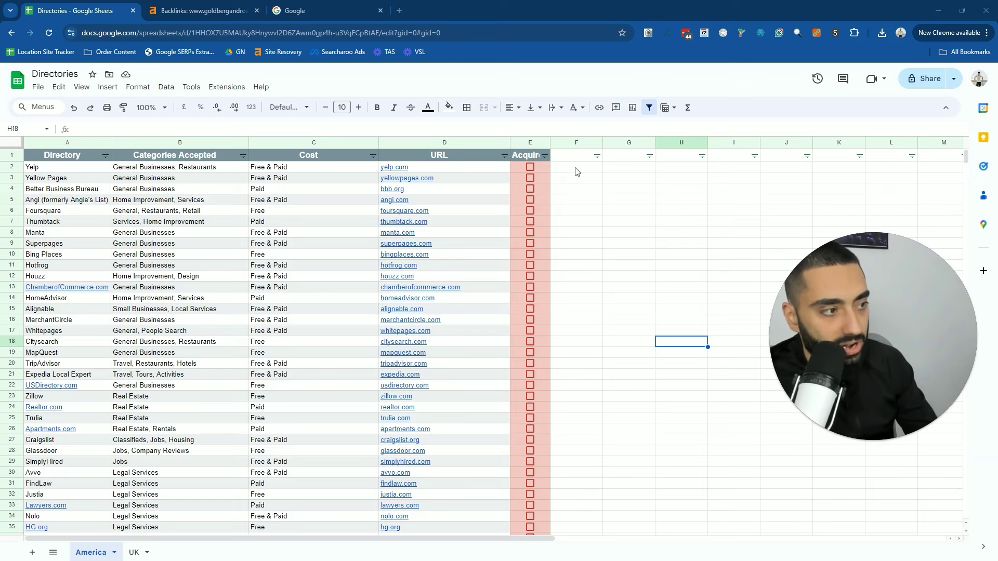
pyautogui.moveTo(549, 142); pyautogui.dragTo(560, 142)
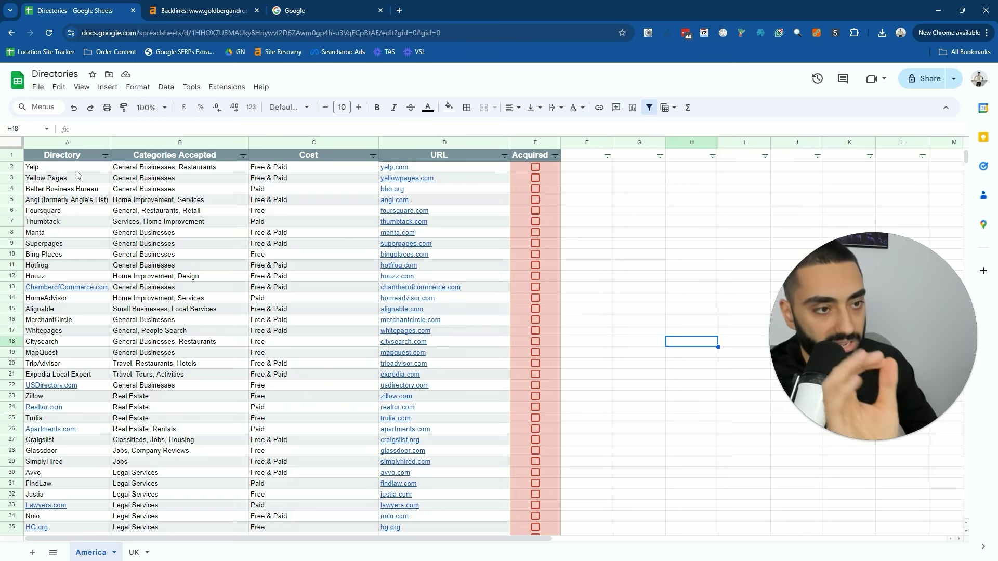
pyautogui.moveTo(78, 167); pyautogui.dragTo(86, 353)
pyautogui.moveTo(177, 167); pyautogui.dragTo(186, 317)
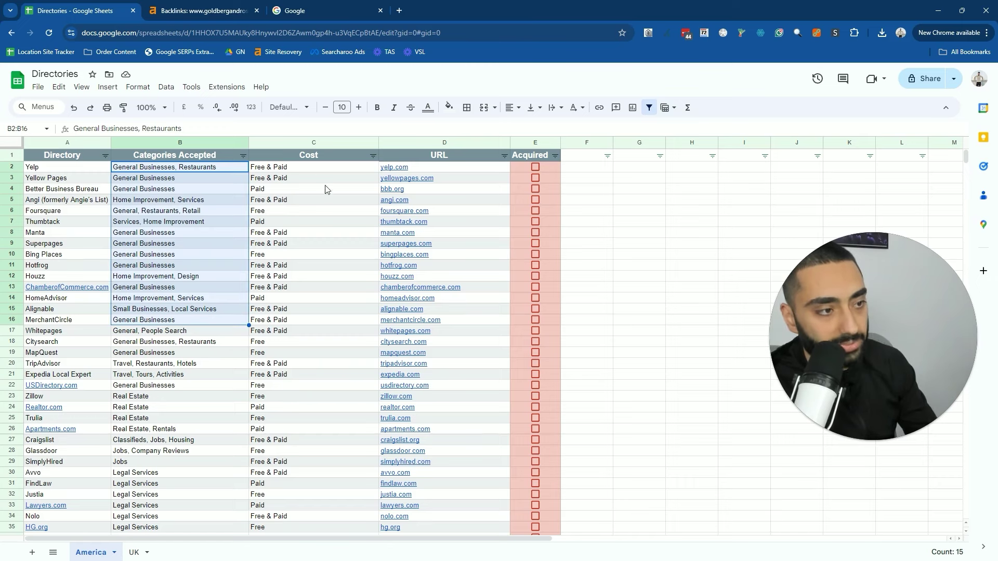
pyautogui.moveTo(310, 168); pyautogui.dragTo(322, 300)
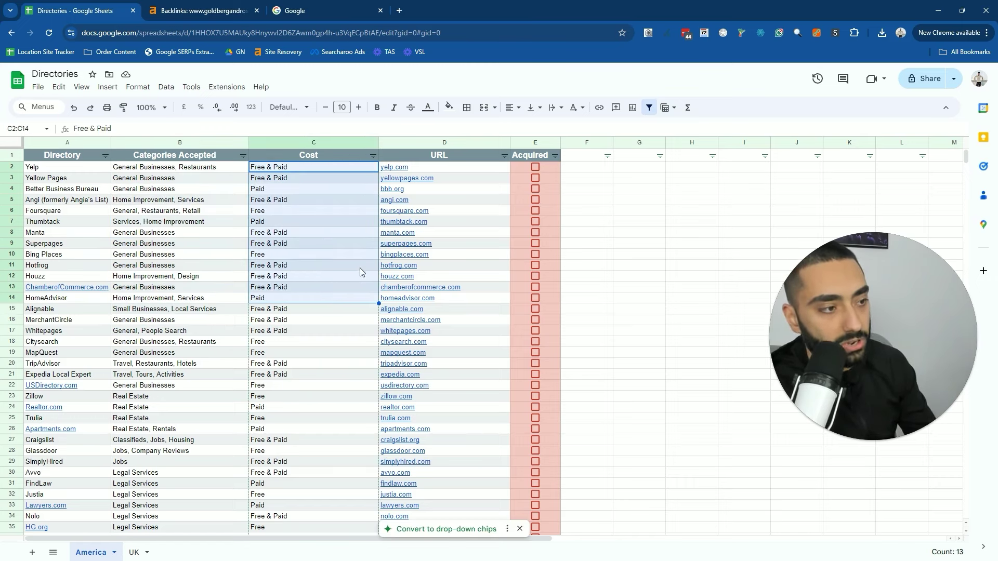
# Clear the selection, then tick and untick Yelp's Acquired checkbox
pyautogui.moveTo(474, 171); pyautogui.dragTo(460, 299)
pyautogui.click(597, 197)
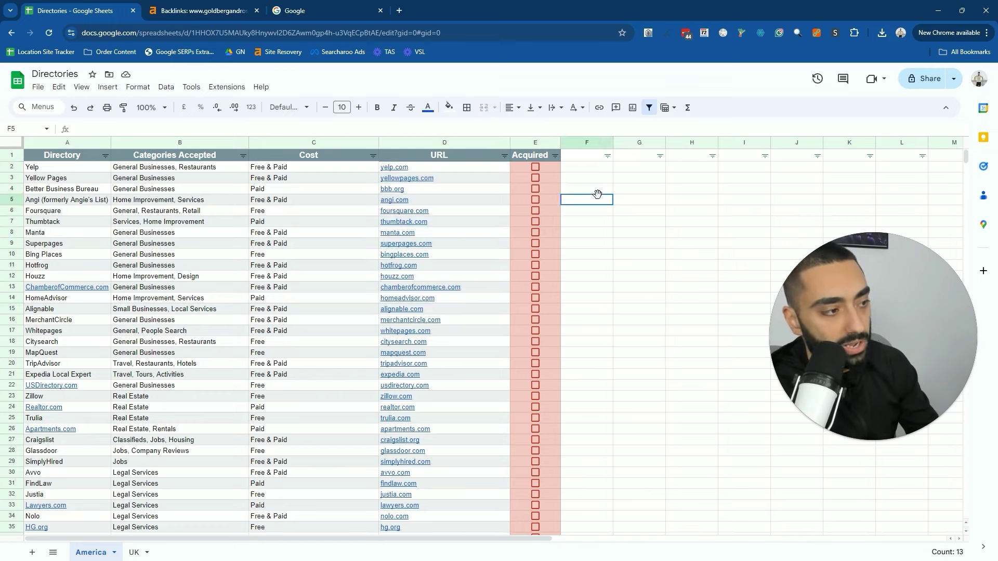
pyautogui.click(536, 167)
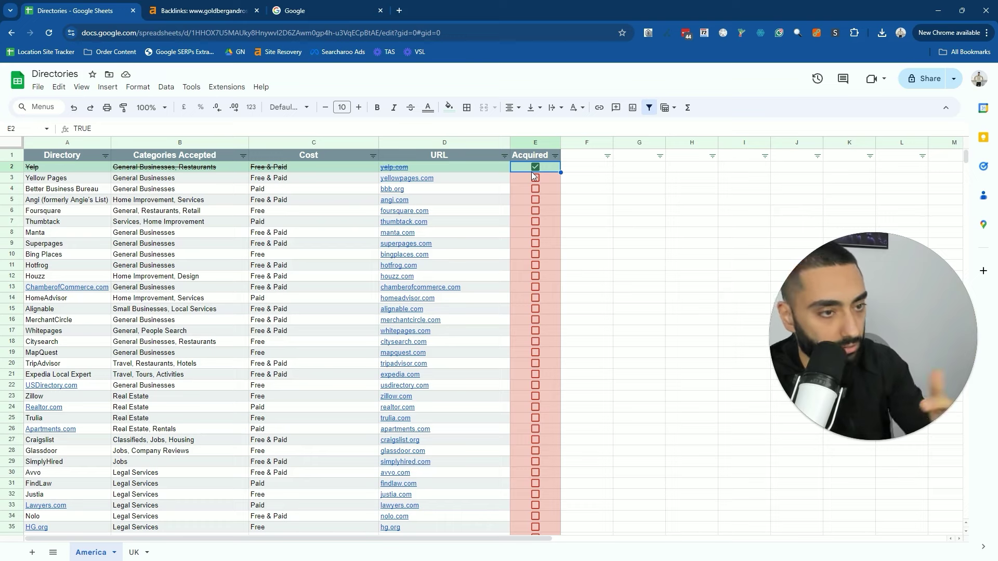
pyautogui.click(533, 172)
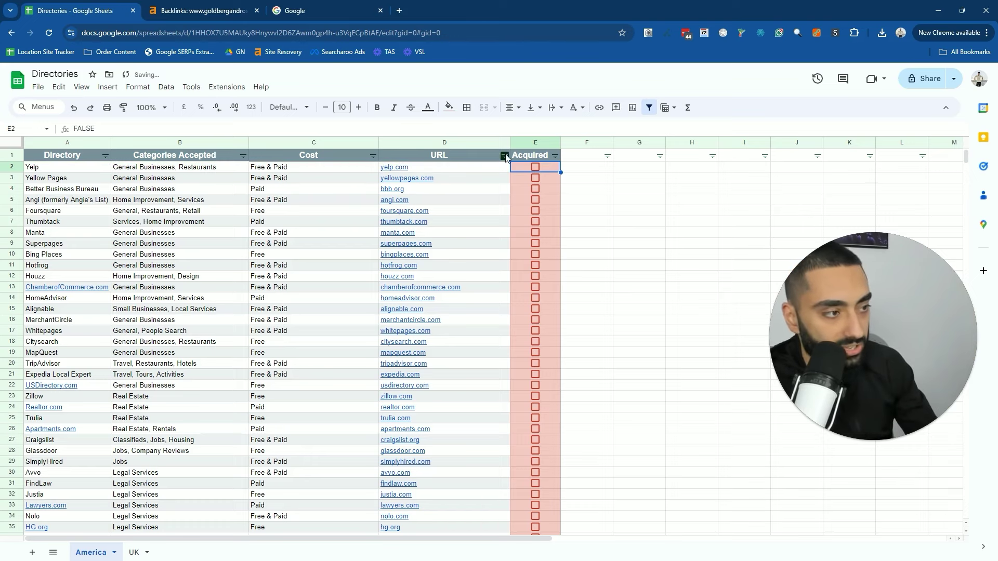
pyautogui.click(505, 156)
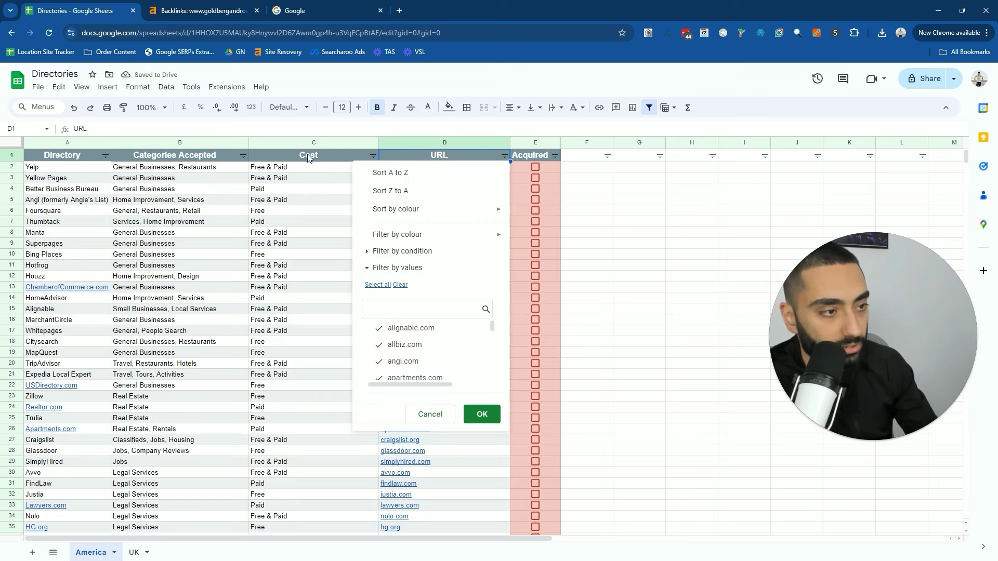
pyautogui.click(352, 154)
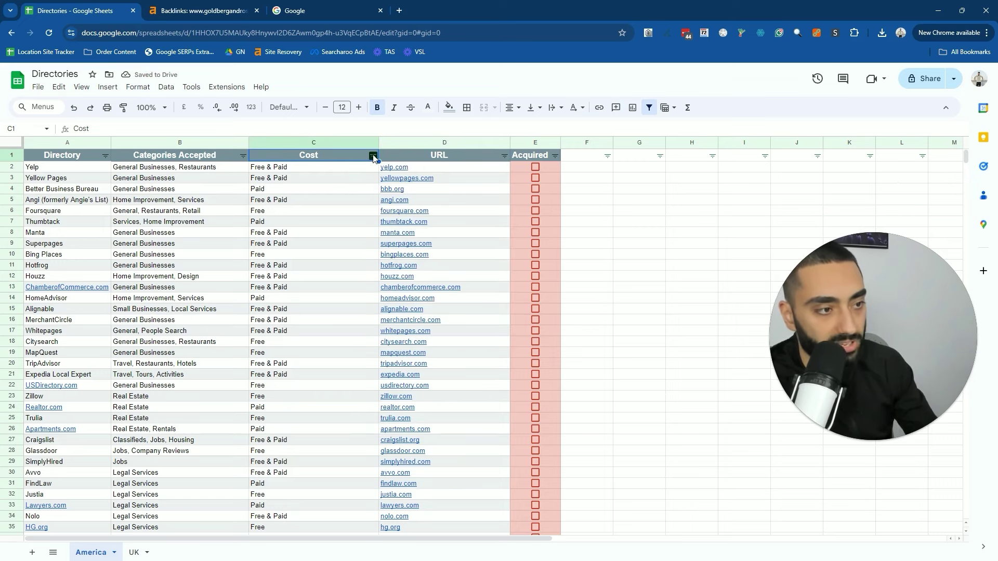
pyautogui.click(374, 156)
pyautogui.click(248, 345)
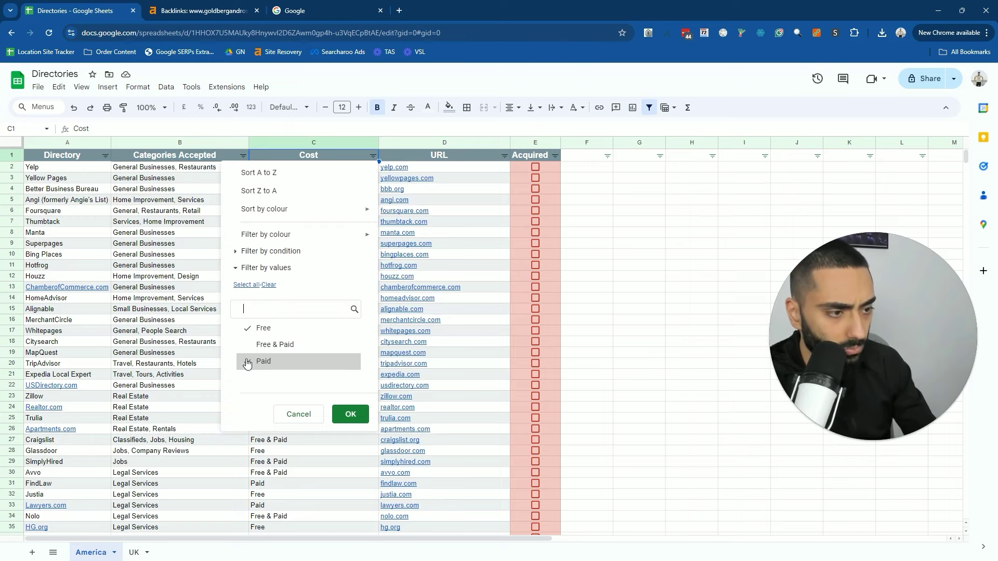
pyautogui.click(248, 362)
pyautogui.click(350, 414)
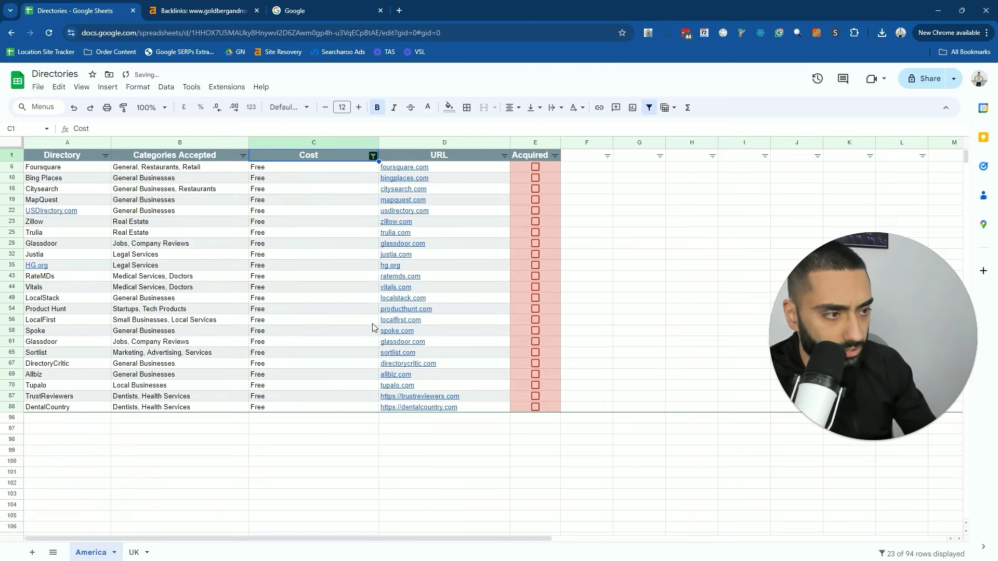
pyautogui.click(374, 157)
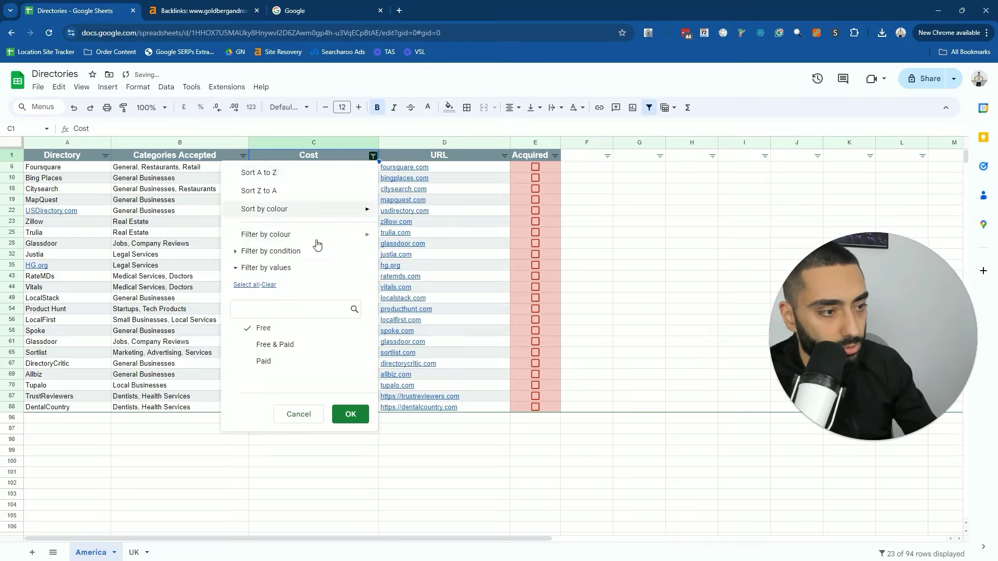
pyautogui.click(248, 345)
pyautogui.click(351, 418)
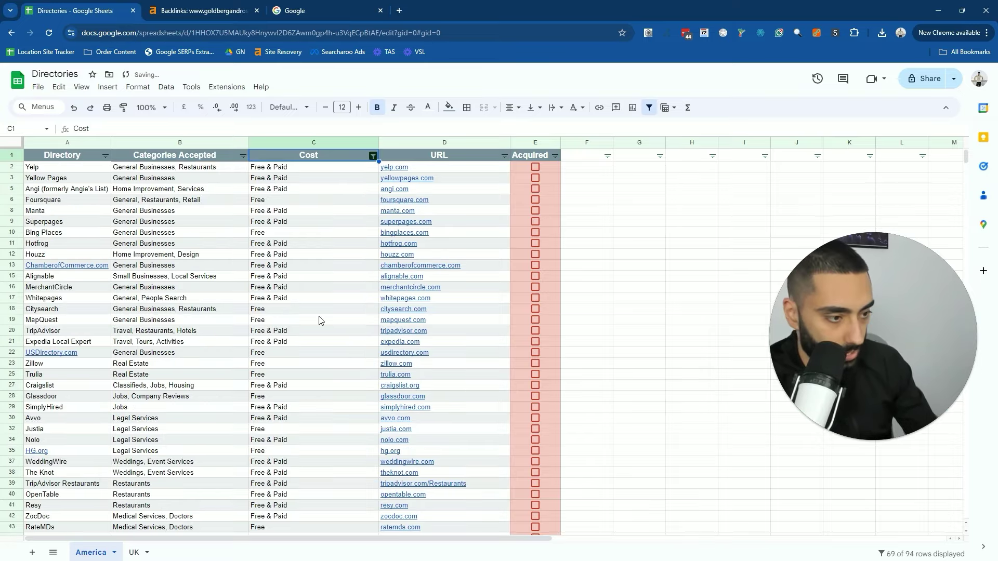
pyautogui.scroll(-15, 318, 320)
pyautogui.scroll(15, 319, 320)
pyautogui.click(374, 157)
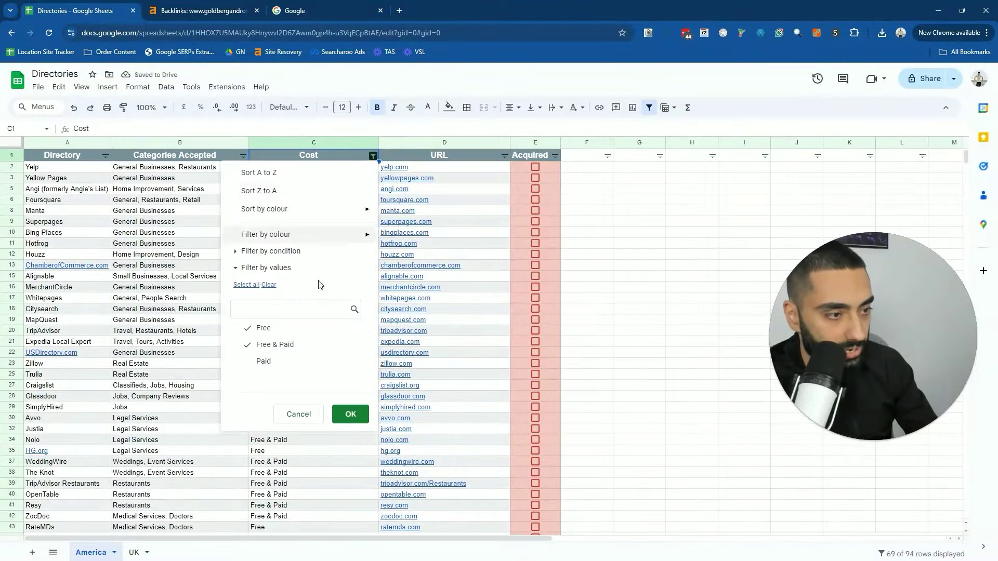
pyautogui.click(248, 359)
pyautogui.click(347, 415)
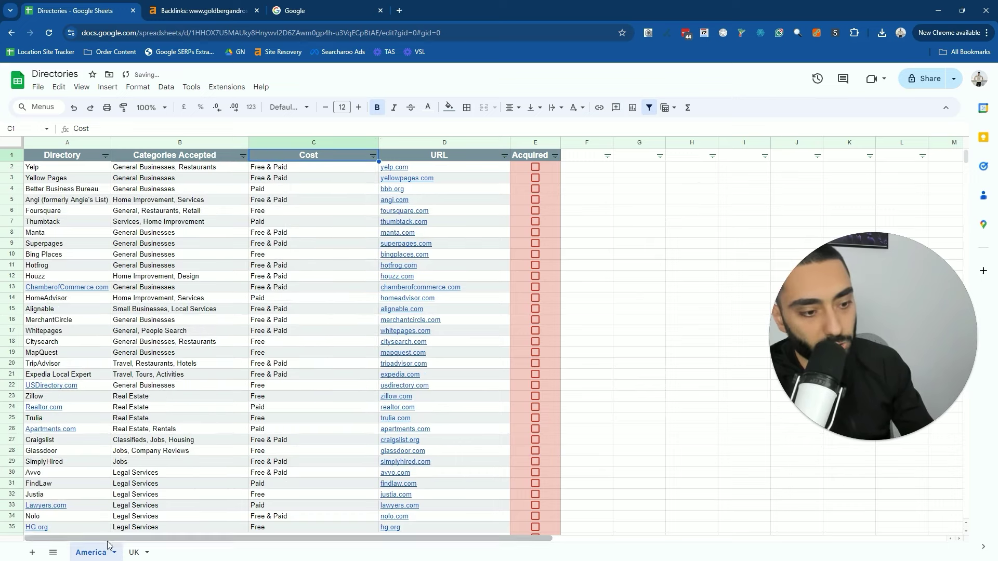
pyautogui.click(134, 553)
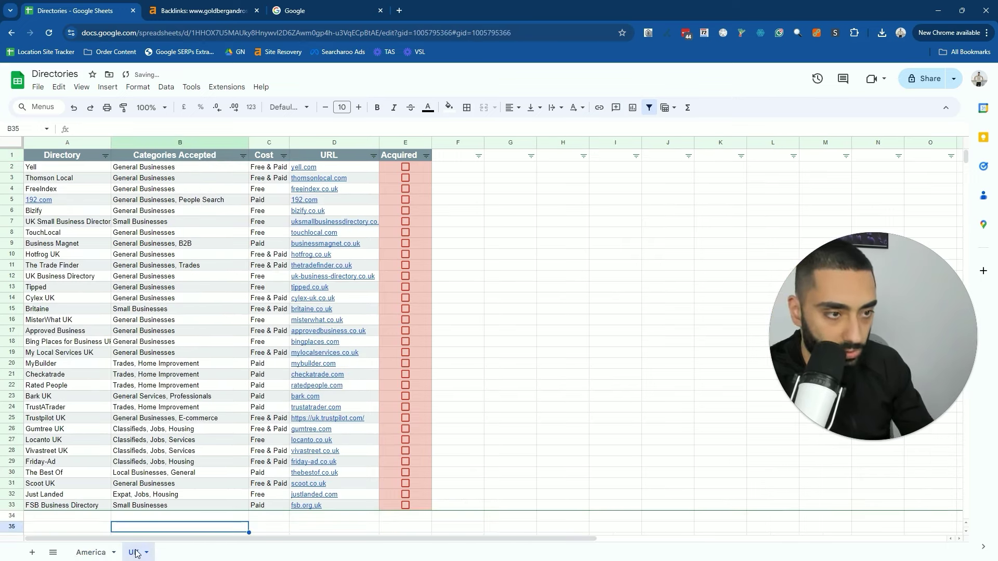
pyautogui.click(91, 553)
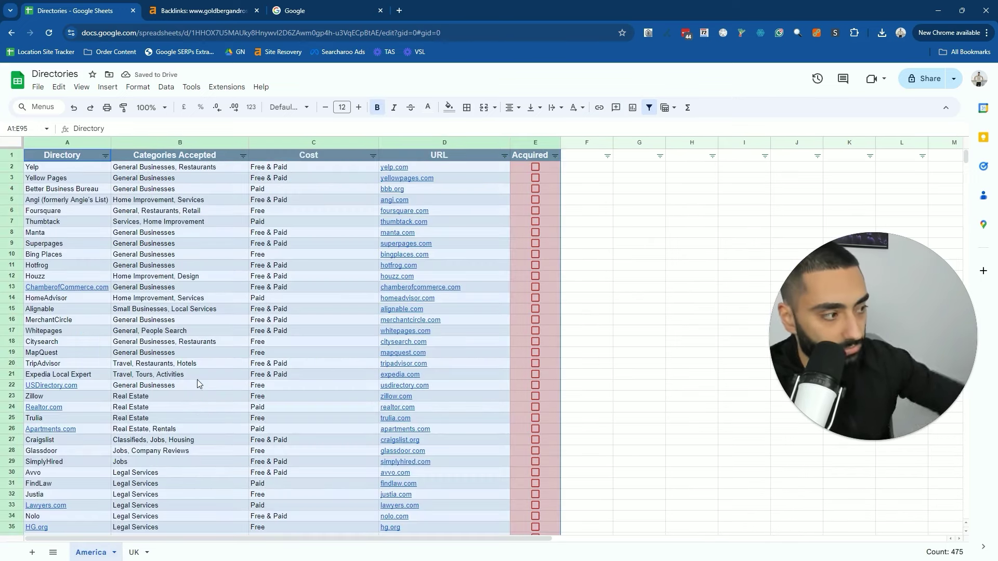
pyautogui.click(640, 254)
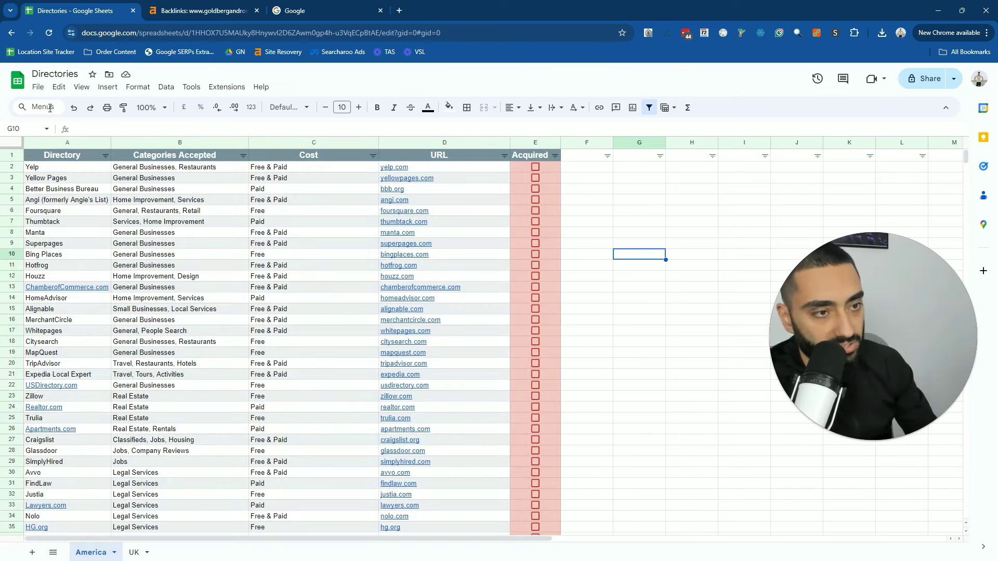
pyautogui.click(38, 87)
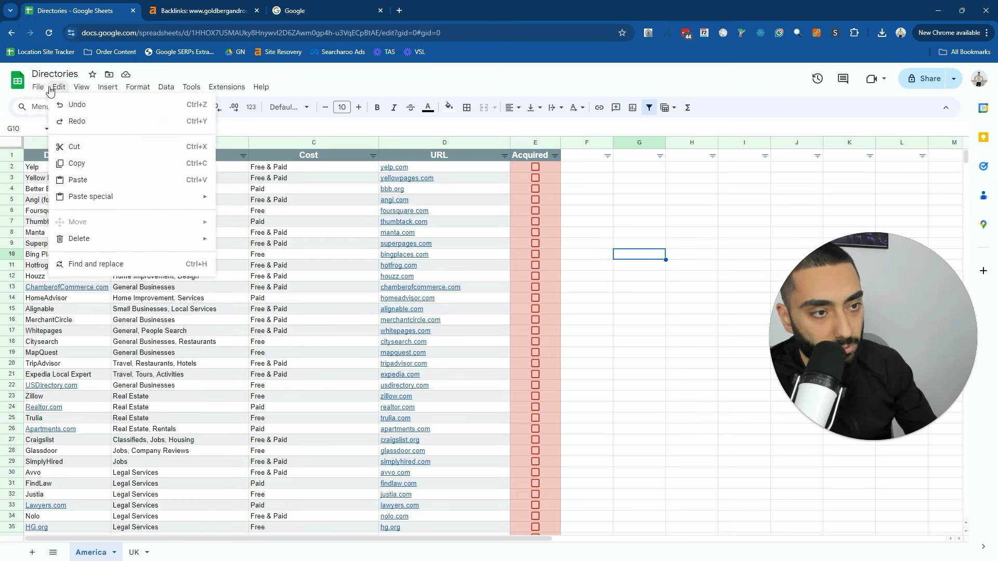
pyautogui.click(603, 204)
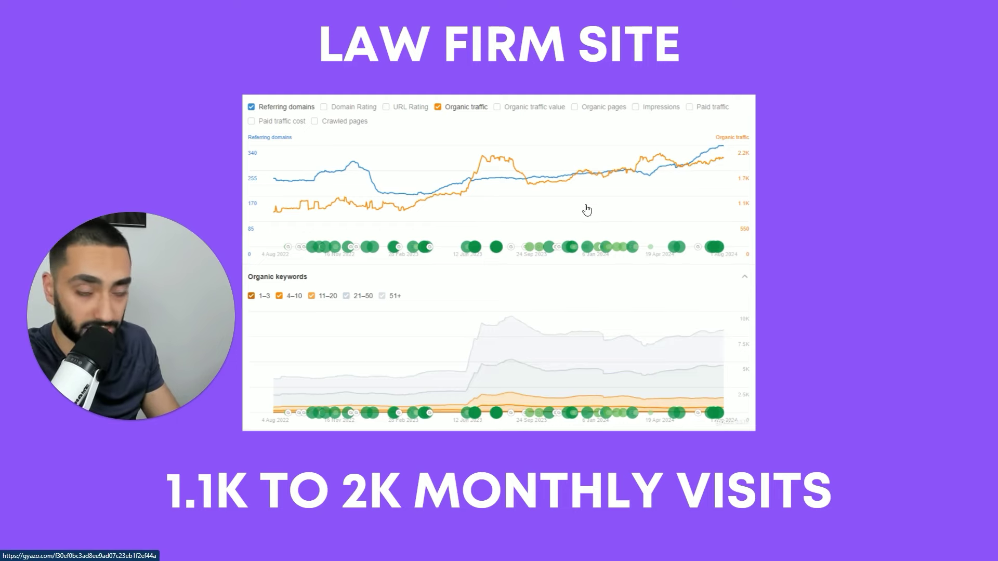
# Advance to the Ecom Store slide, exit the presentation, and return to the Directories sheet
pyautogui.click(855, 235)
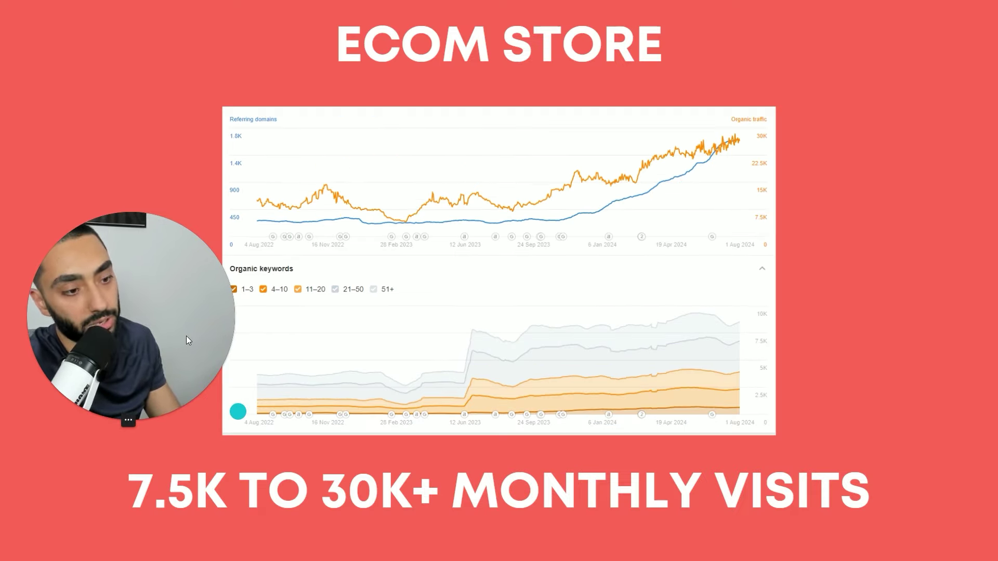
pyautogui.moveTo(186, 336); pyautogui.dragTo(205, 317)
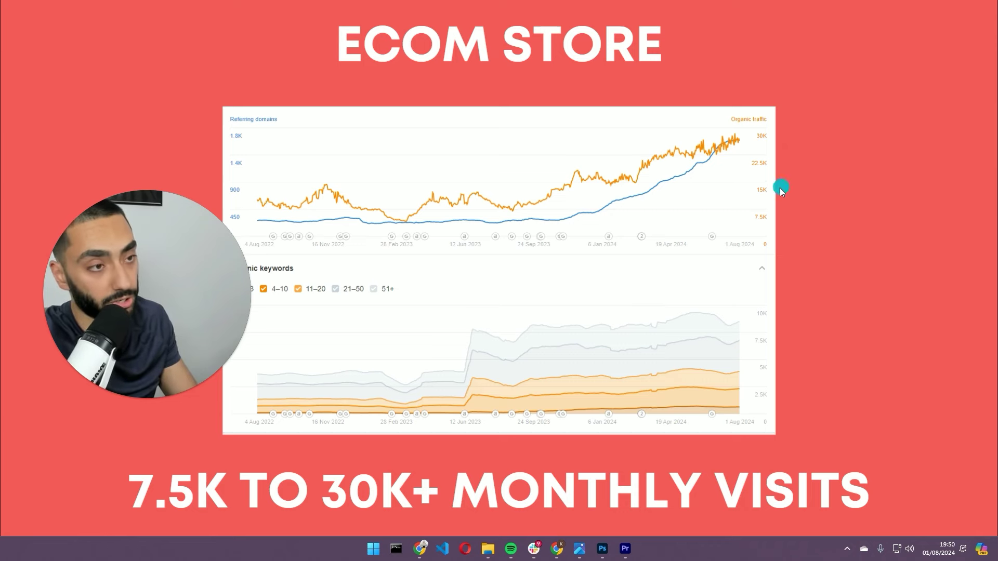
pyautogui.press('Escape')
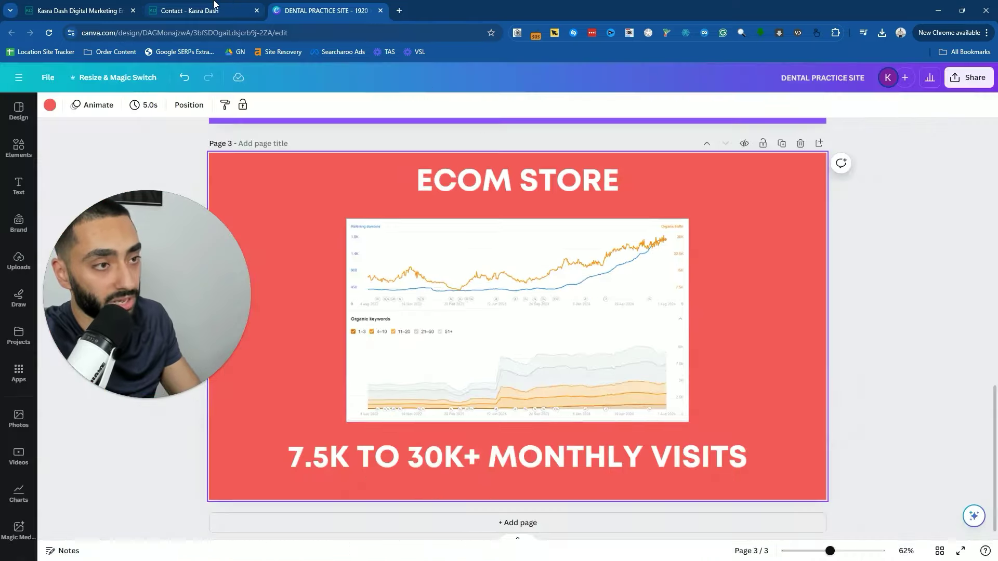
pyautogui.click(228, 12)
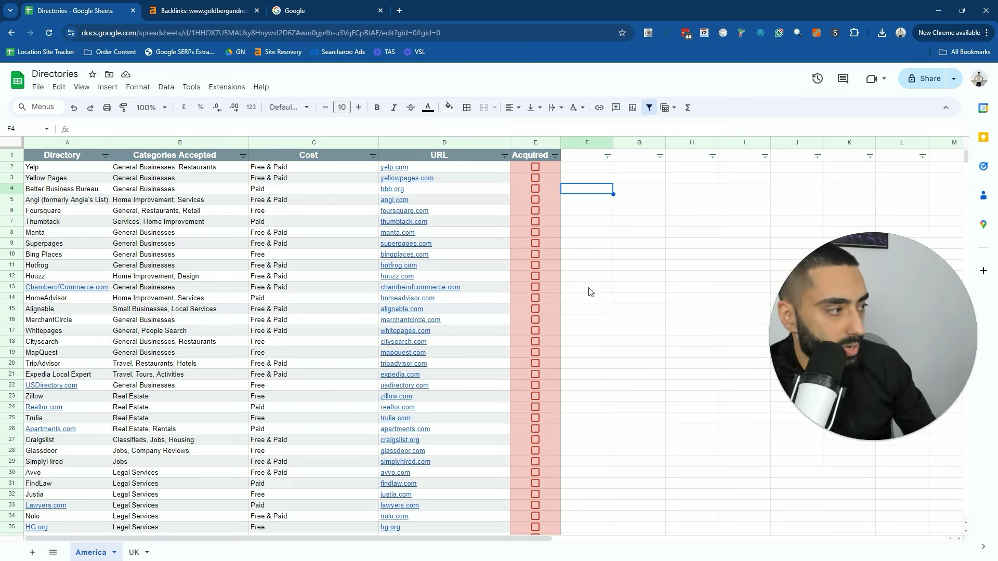
# Leave the directory sheet for a new Google search page
pyautogui.moveTo(847, 336); pyautogui.dragTo(856, 376)
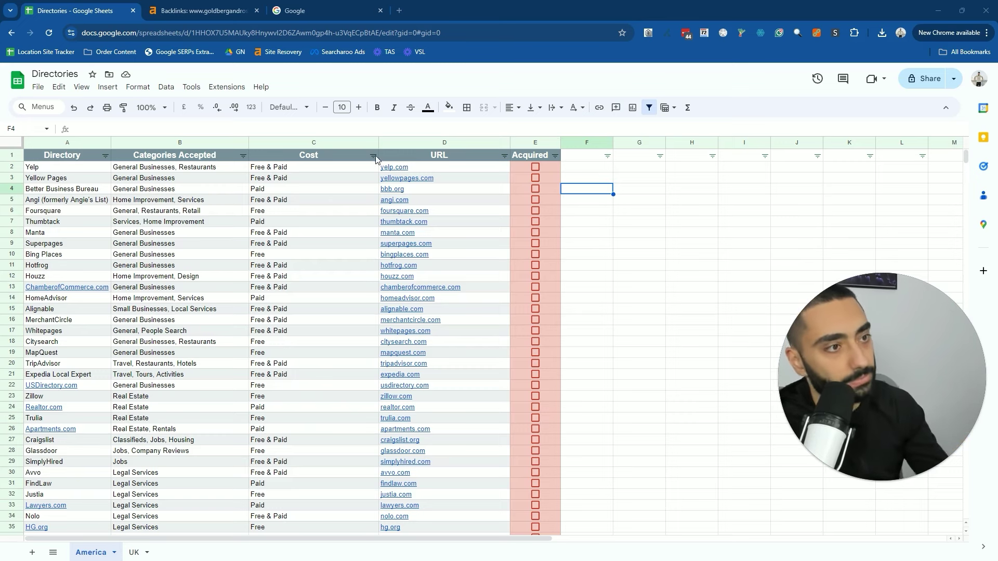
pyautogui.click(203, 11)
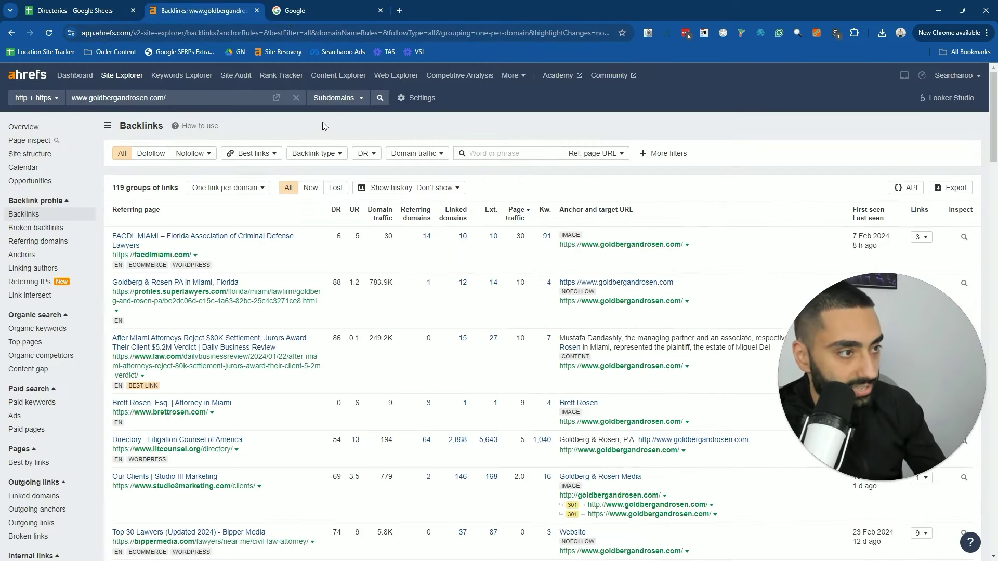
pyautogui.click(300, 10)
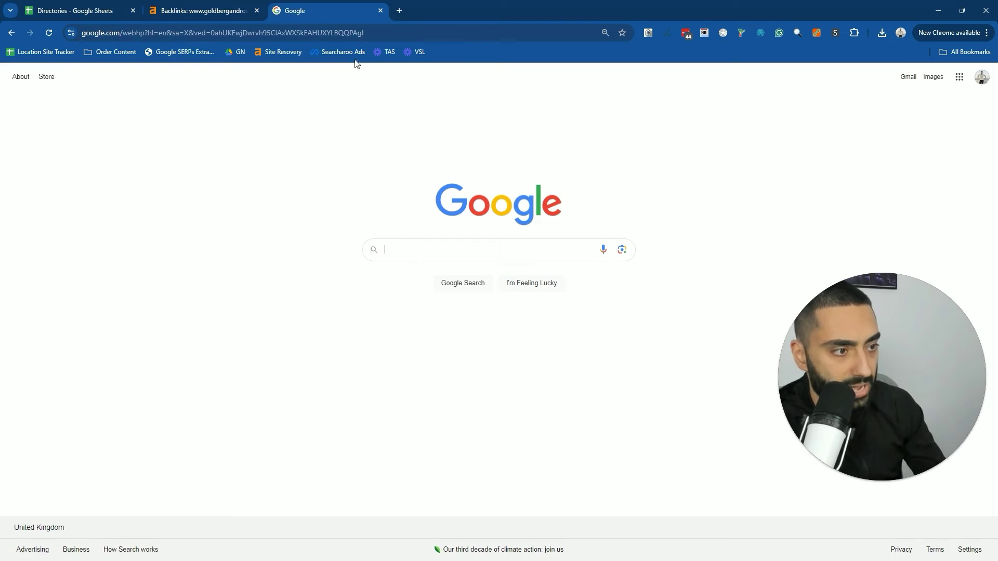
# Search Google for 'miami lawyers' and highlight the Justia result
pyautogui.write('mia')
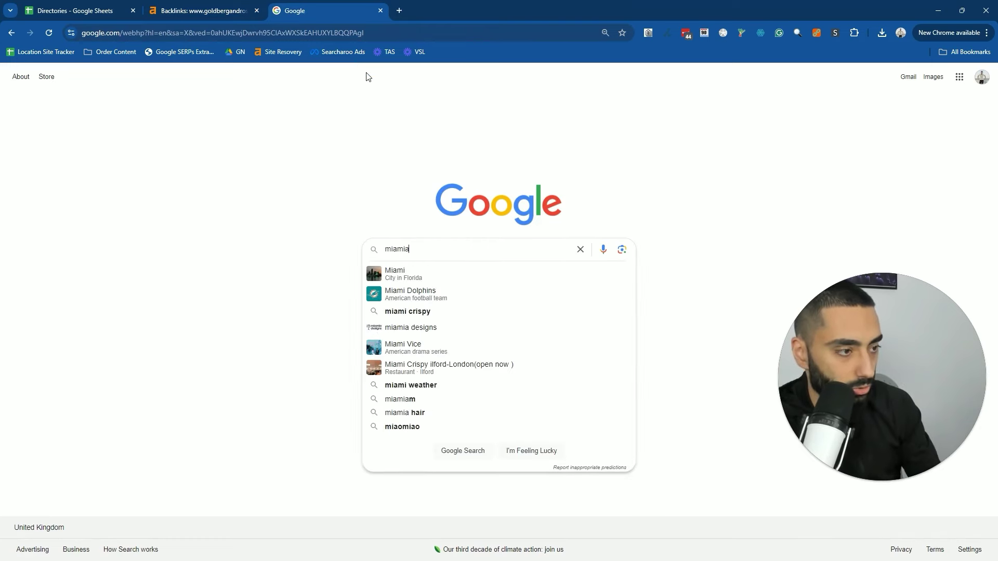
pyautogui.press('BackSpace')
pyautogui.write(' lawyers')
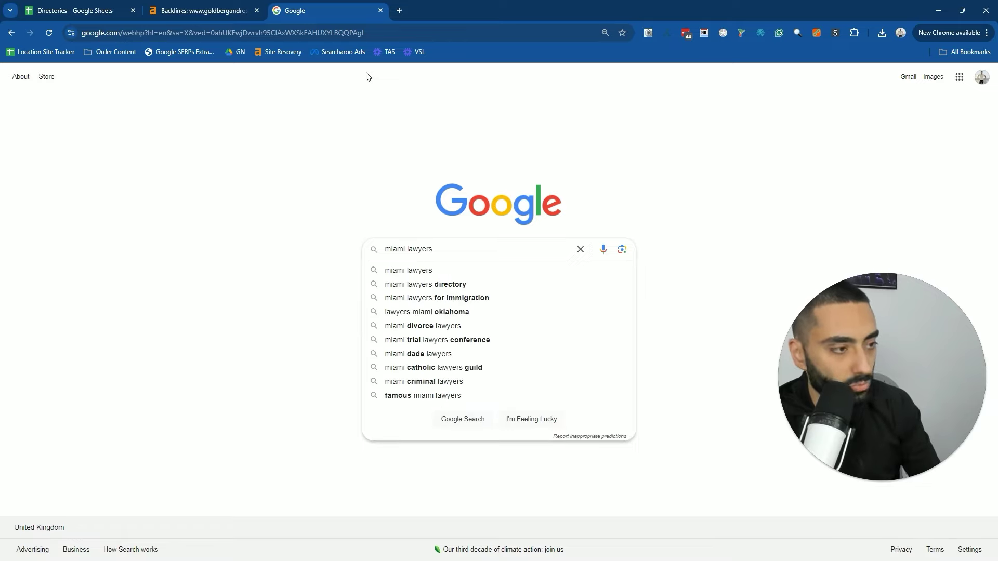
pyautogui.press('Return')
pyautogui.scroll(-5, 77, 224)
pyautogui.scroll(-5, 63, 227)
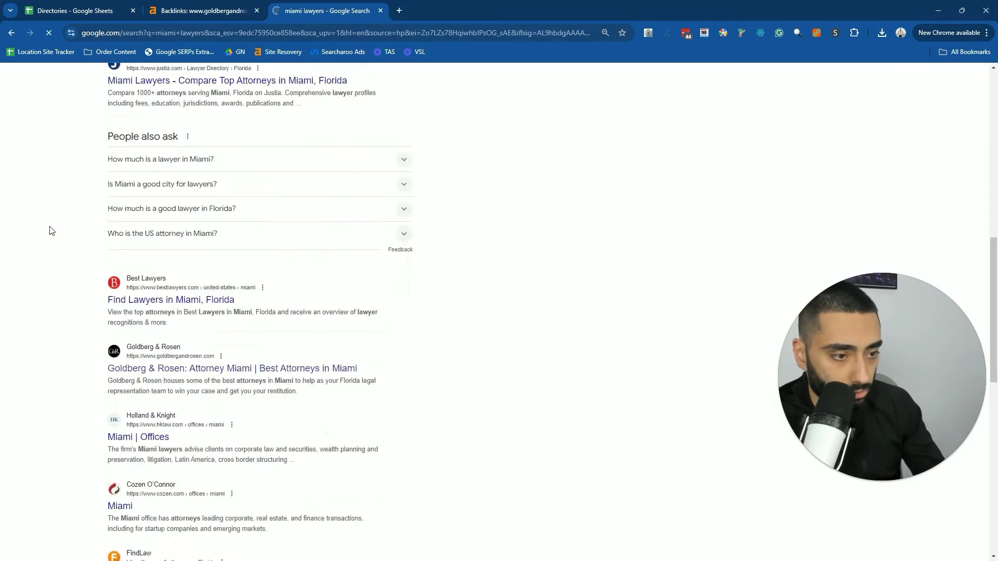
pyautogui.scroll(2, 114, 302)
pyautogui.moveTo(97, 184); pyautogui.dragTo(199, 185)
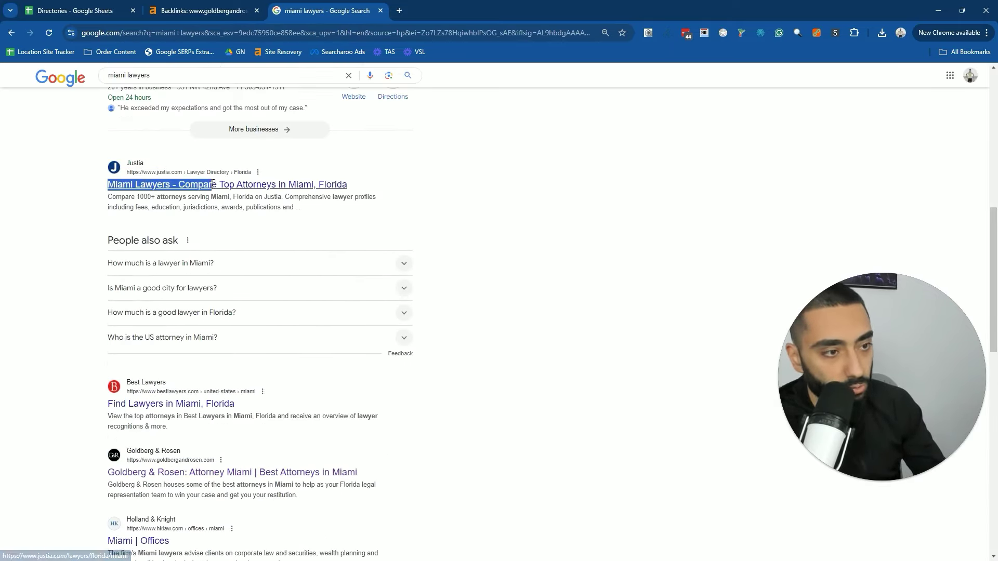
# Highlight the Goldberg & Rosen result, then return to the Directories spreadsheet
pyautogui.scroll(-1, 105, 345)
pyautogui.scroll(-2, 174, 364)
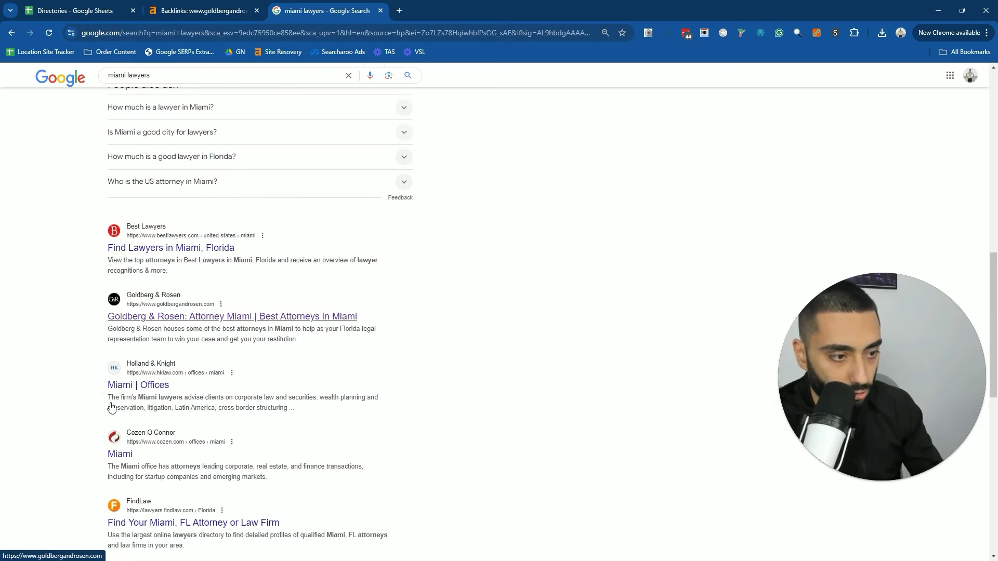
pyautogui.moveTo(95, 310); pyautogui.dragTo(333, 347)
pyautogui.scroll(2, 76, 244)
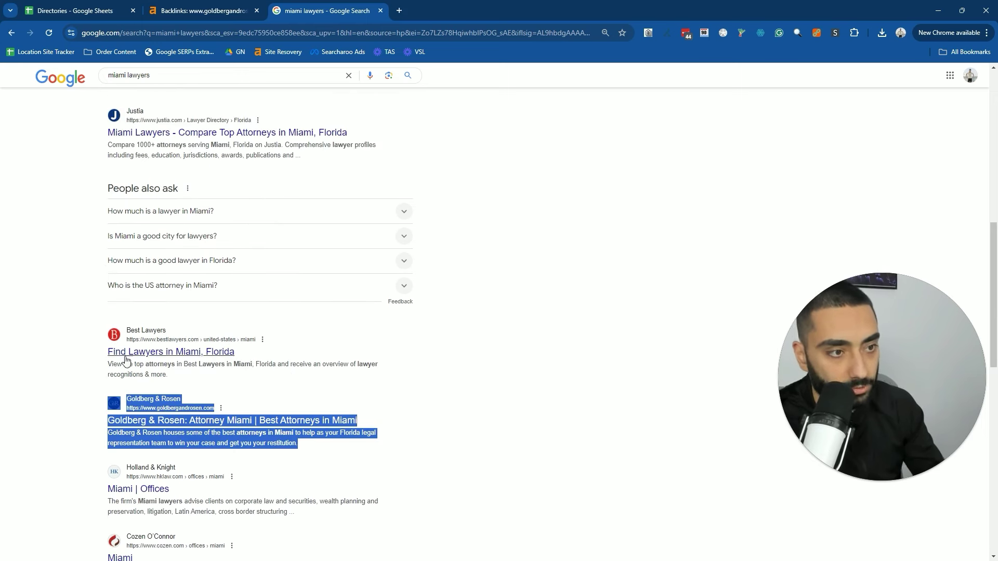
pyautogui.click(60, 426)
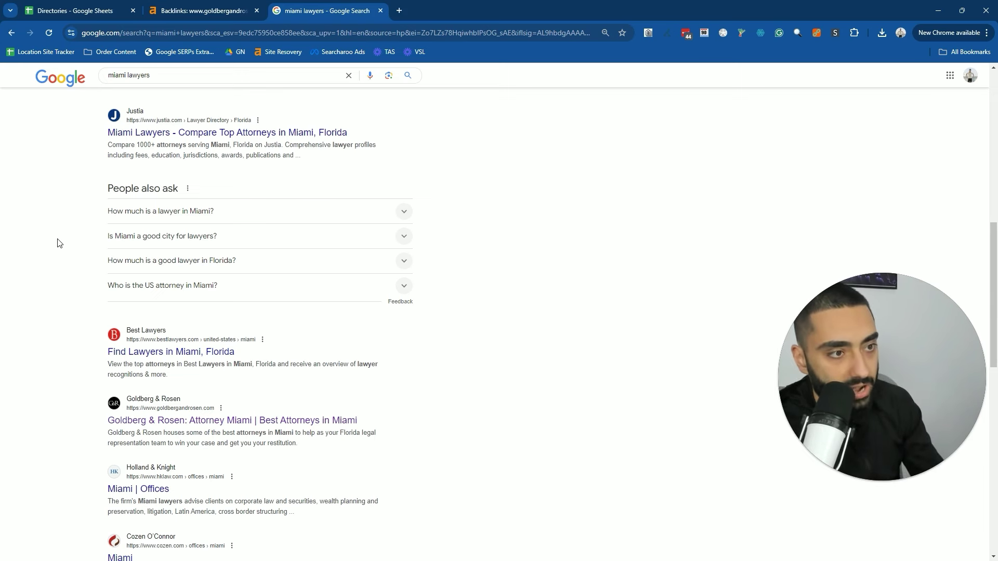
pyautogui.scroll(2, 82, 192)
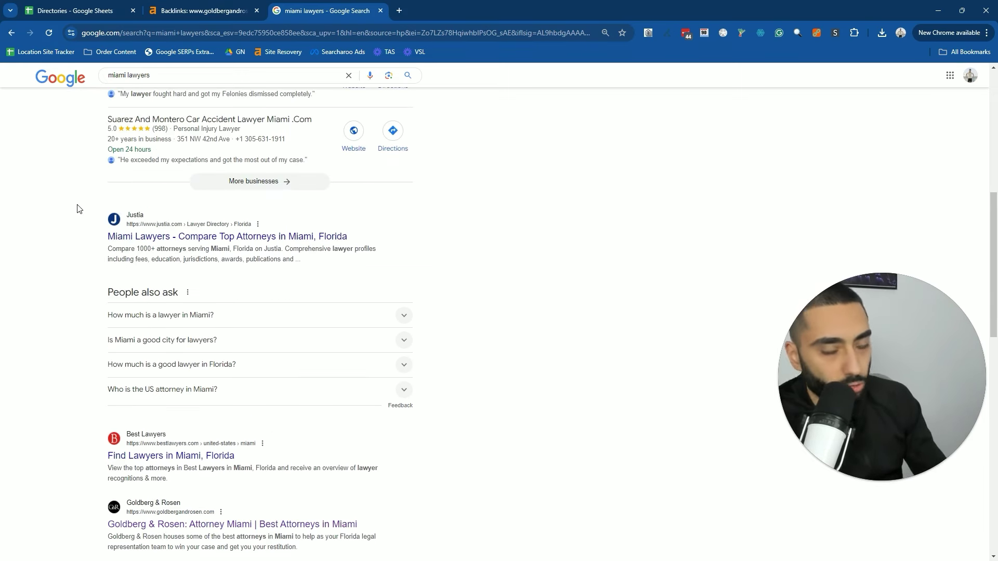
pyautogui.click(73, 10)
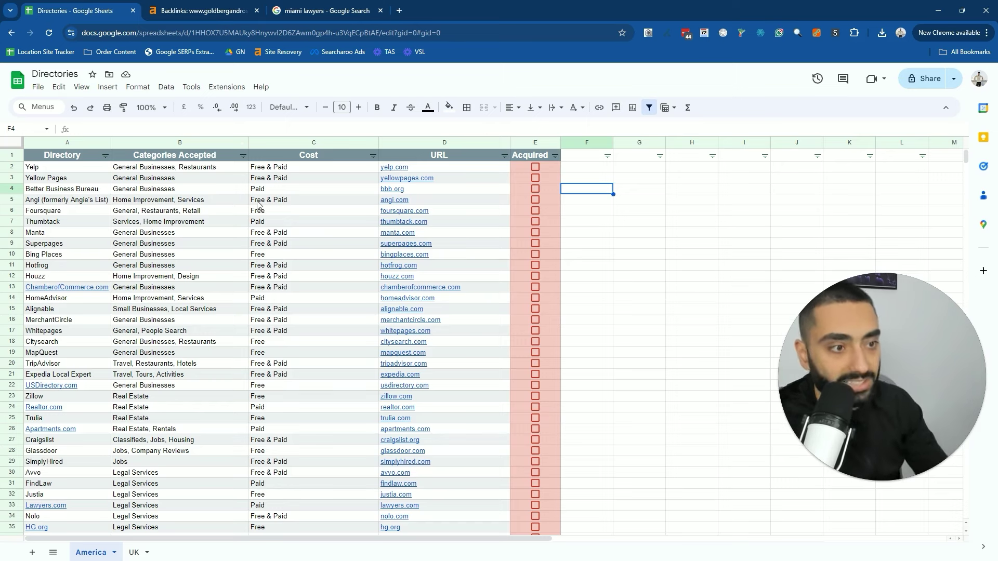
# Select the Cost entries C6:C20, then go back to the miami lawyers results
pyautogui.moveTo(257, 204); pyautogui.dragTo(291, 358)
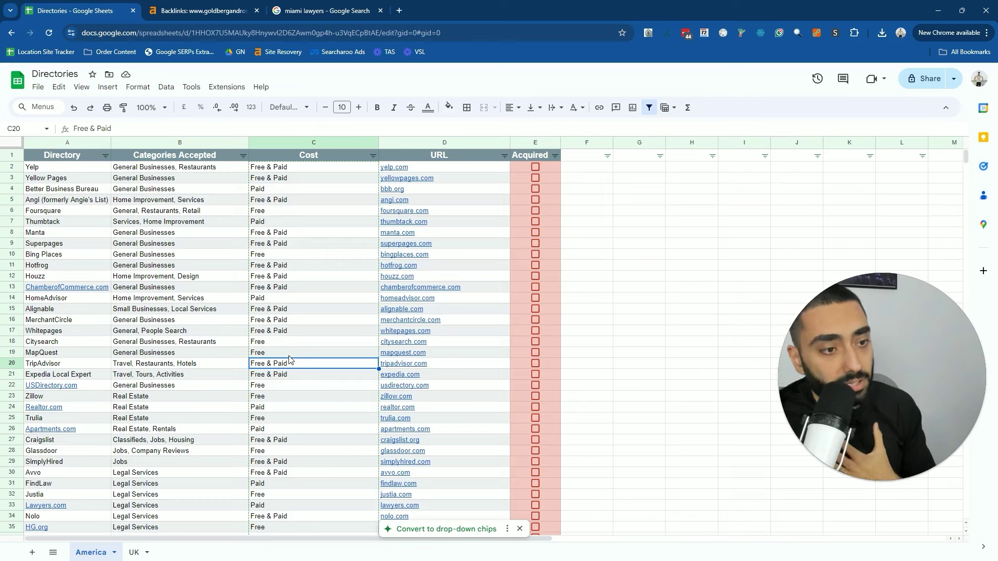
pyautogui.click(333, 5)
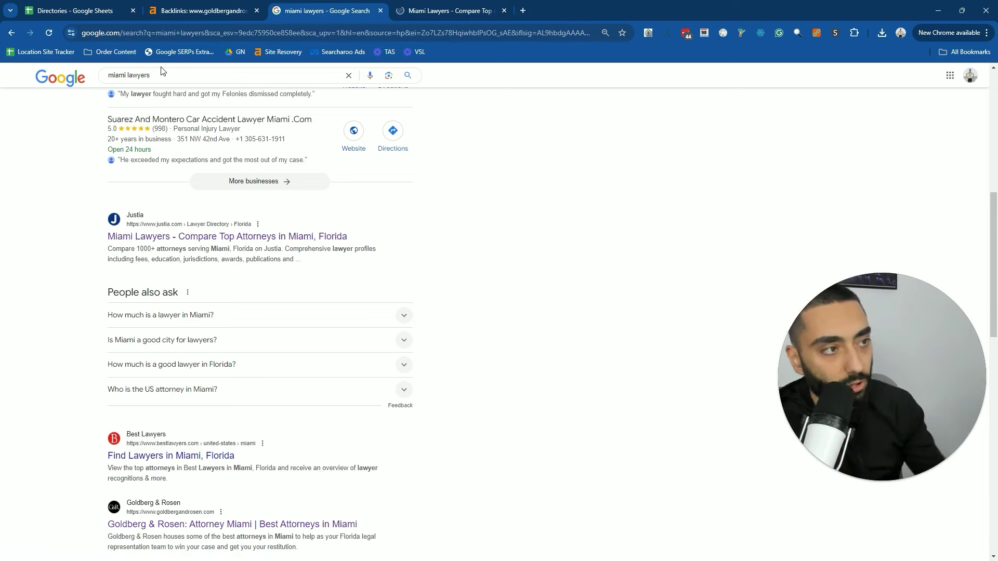
# View Justia's Miami Lawyers page, dismiss the cookie notice, and highlight the PREMIUM listing label
pyautogui.click(426, 4)
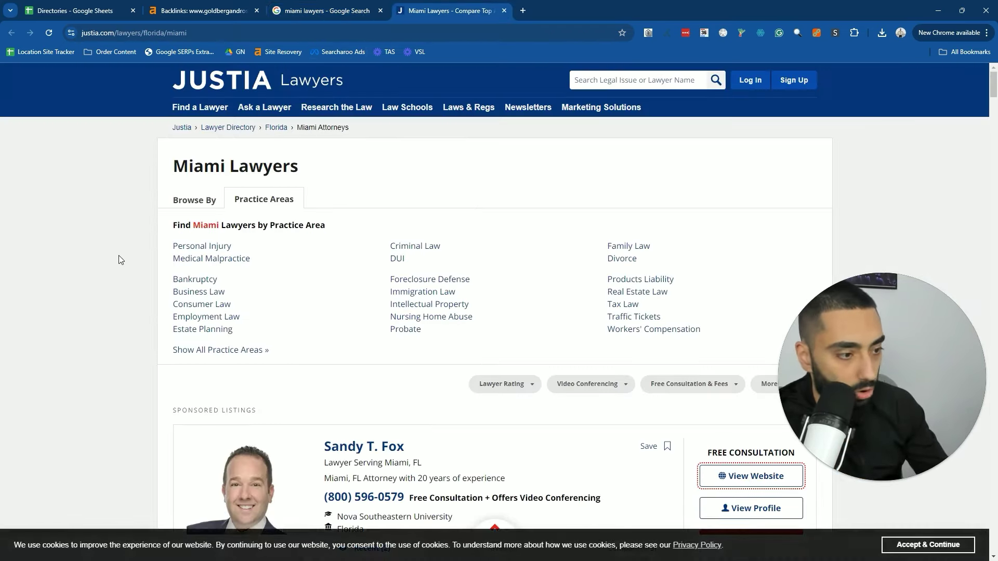
pyautogui.scroll(-6, 118, 255)
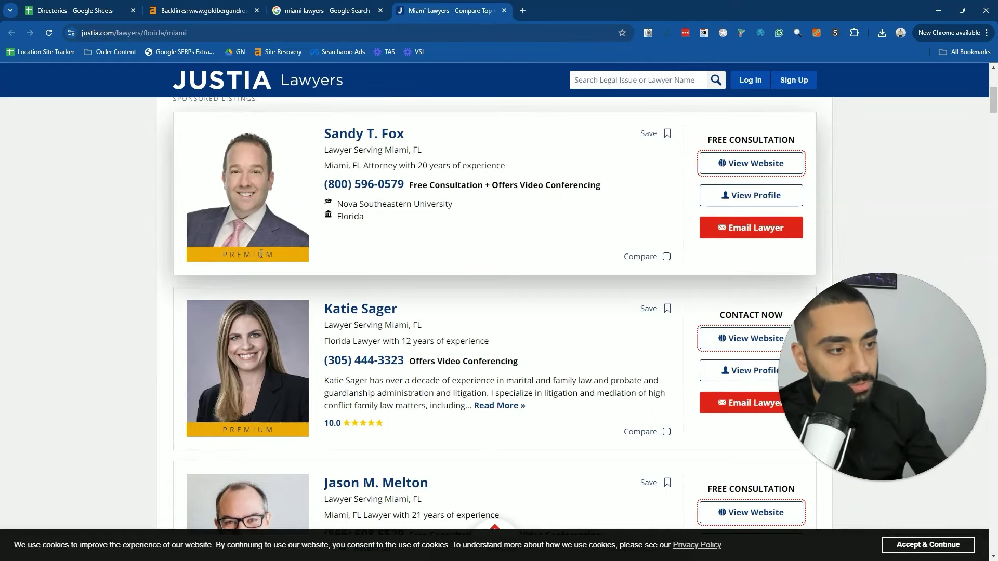
pyautogui.click(913, 552)
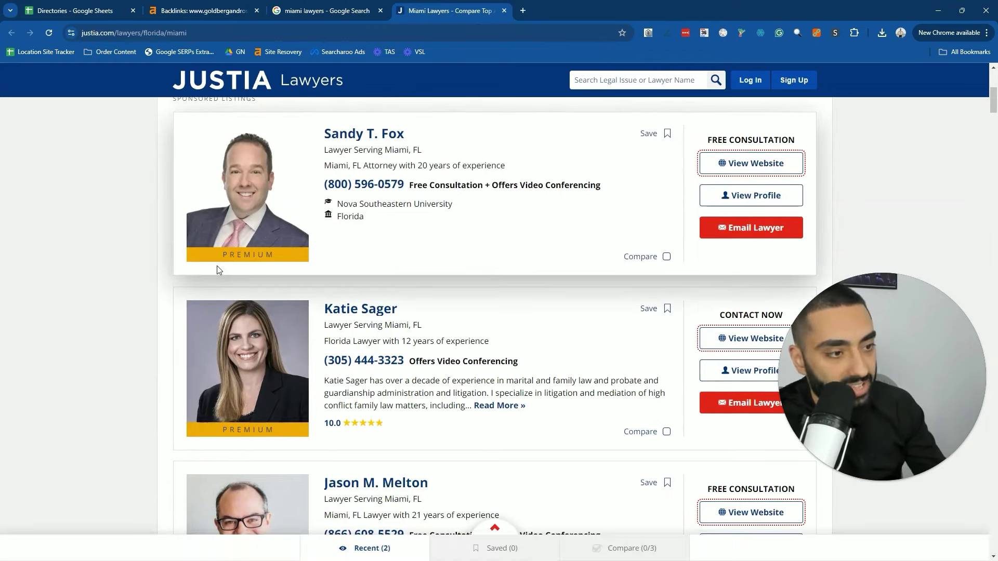
pyautogui.moveTo(215, 251); pyautogui.dragTo(278, 254)
# Copy the Justia page address and return to the miami lawyers search results
pyautogui.click(160, 32)
pyautogui.rightClick(160, 33)
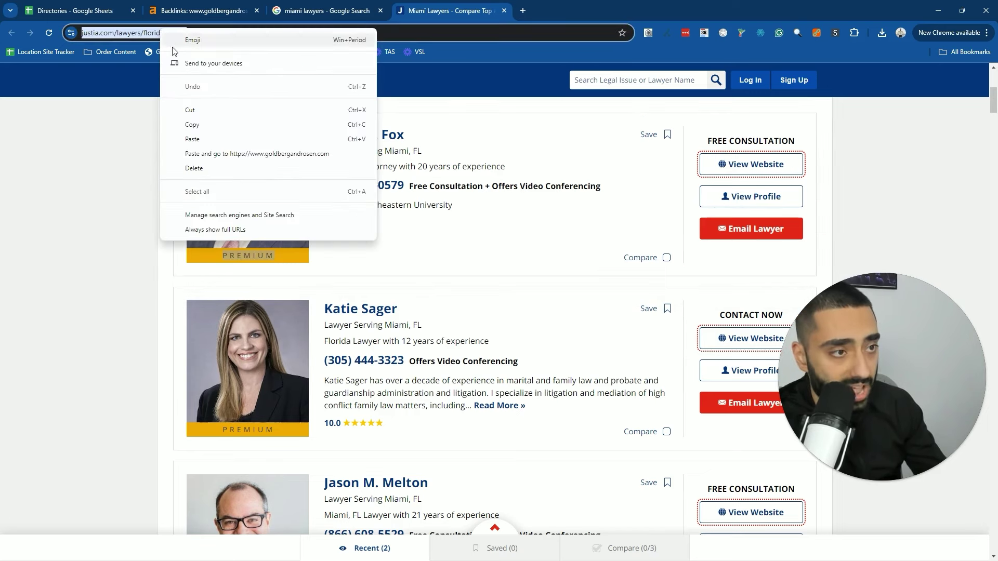
pyautogui.click(202, 122)
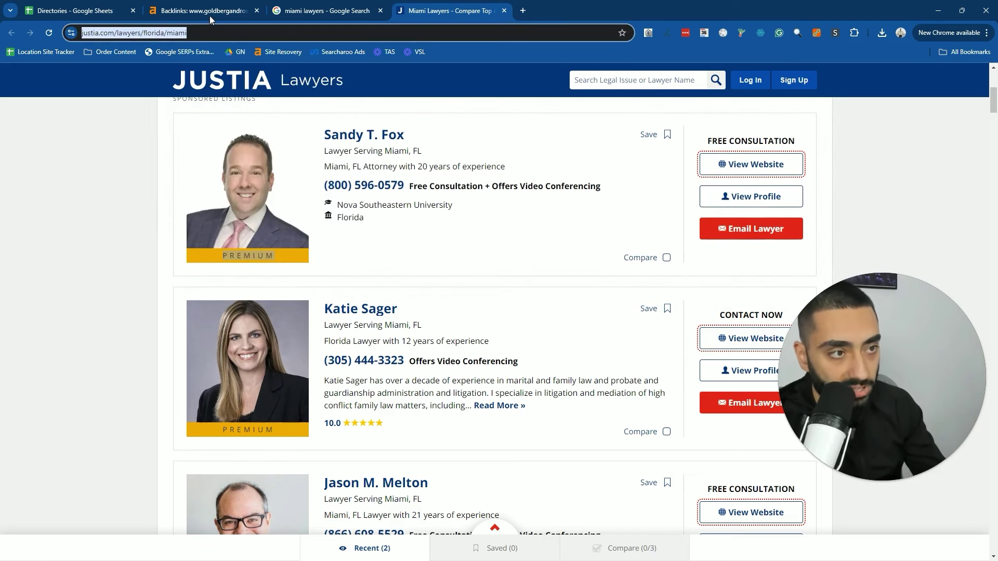
pyautogui.click(327, 11)
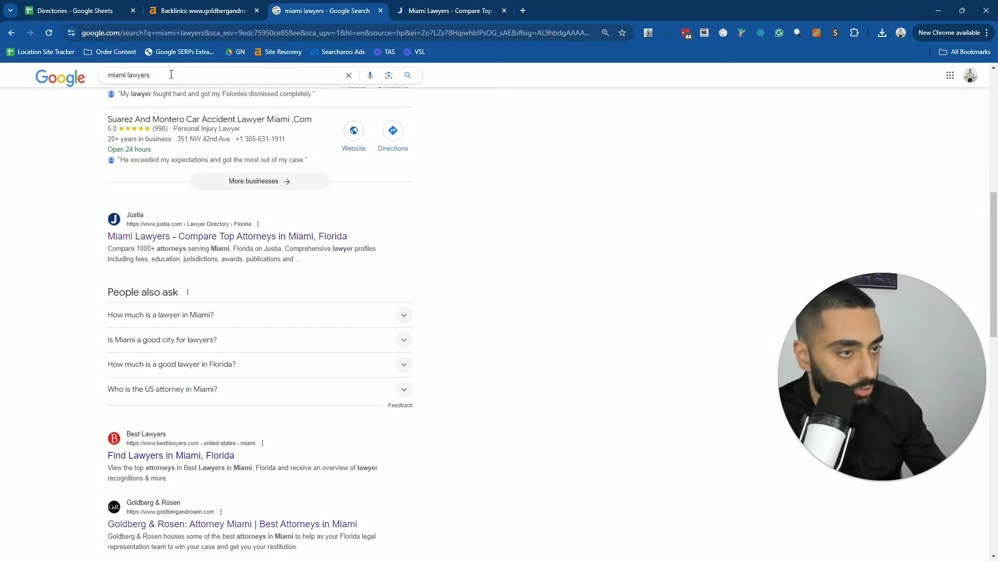
# Paste the Justia Miami lawyers URL into Ahrefs and open its overview (DR 90, 744 traffic)
pyautogui.click(198, 6)
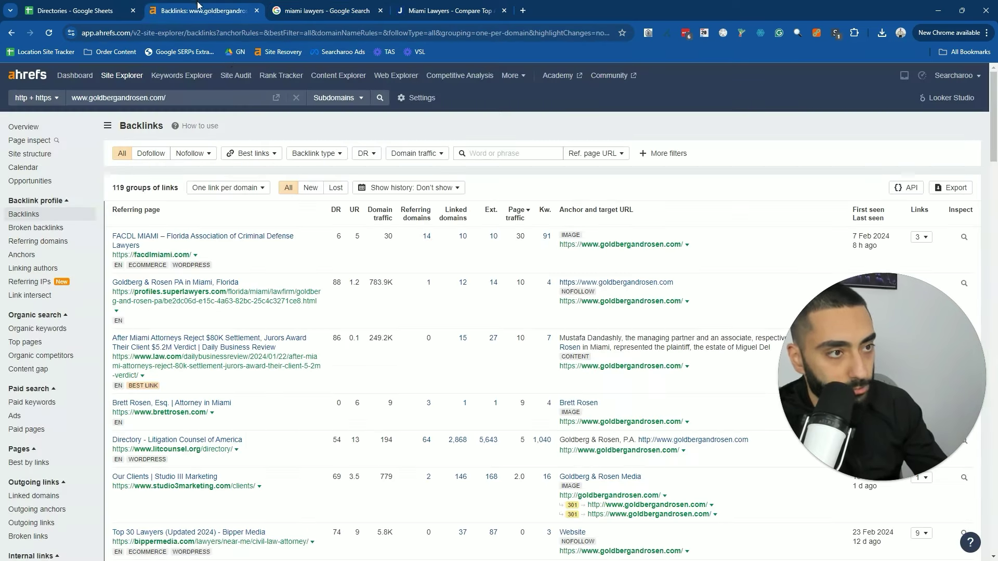
pyautogui.tripleClick(183, 97)
pyautogui.rightClick(183, 97)
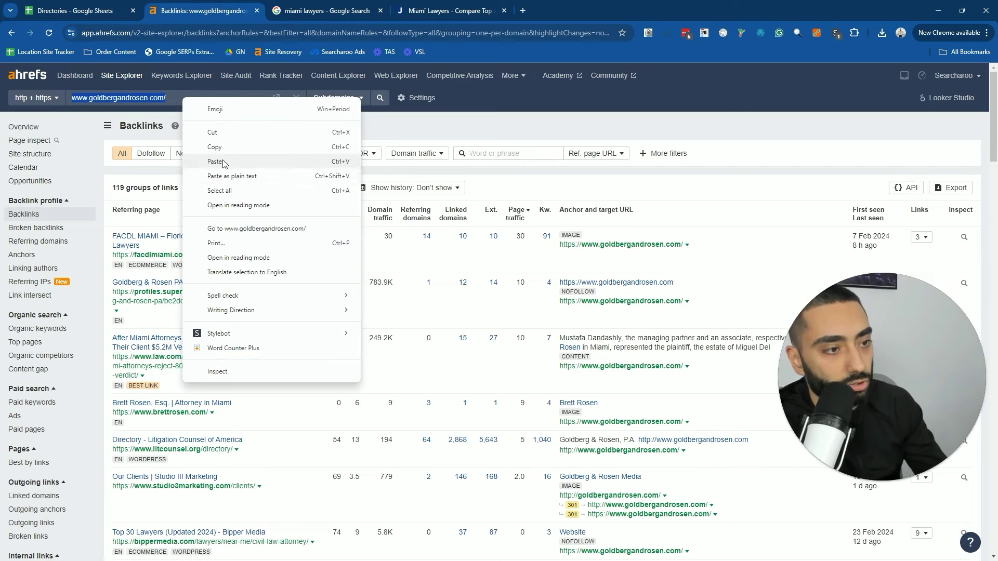
pyautogui.click(223, 162)
pyautogui.click(386, 99)
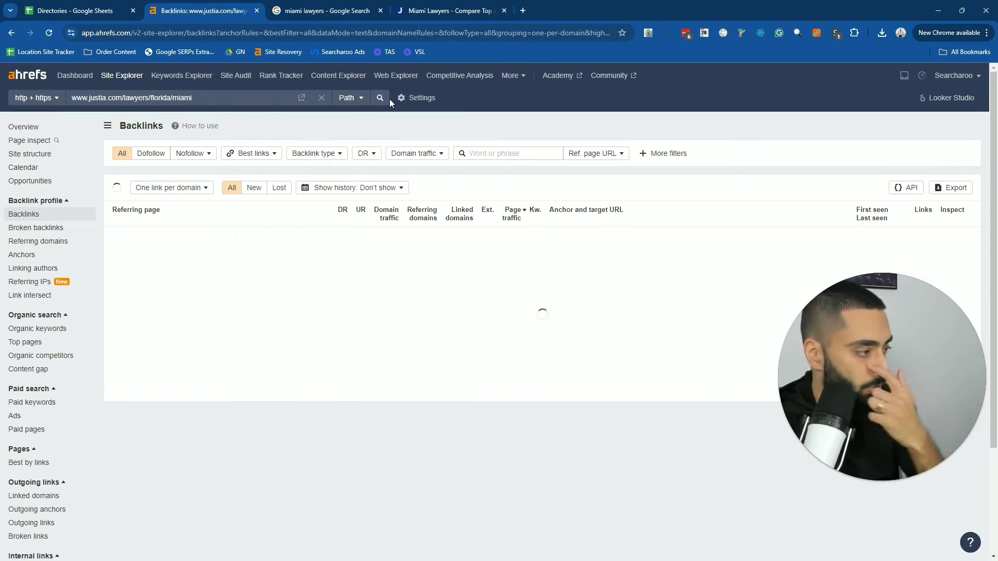
pyautogui.click(49, 125)
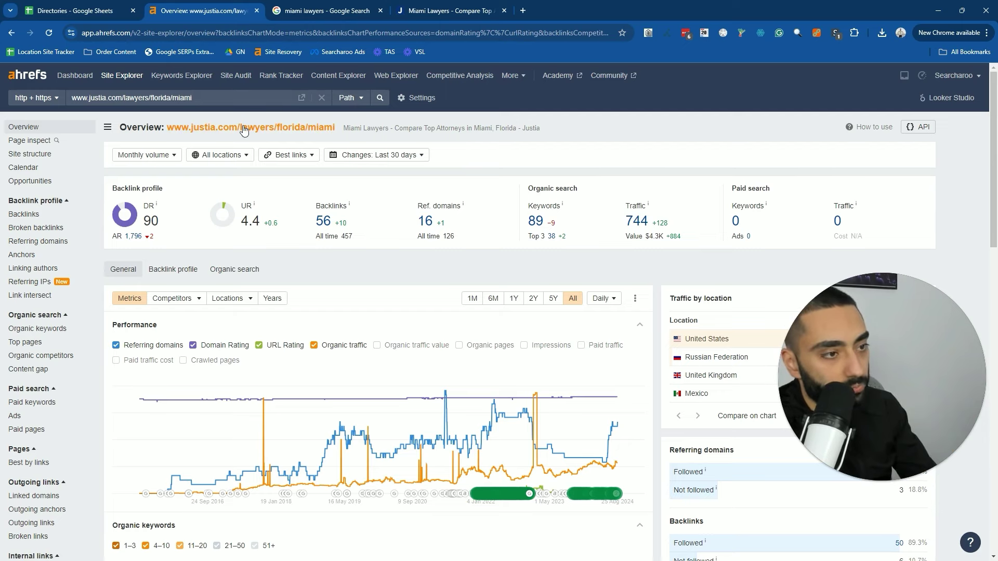
# Open the Justia page in a new tab and browse to its free lawyer-listing benefits page
pyautogui.keyDown('ctrl'); pyautogui.click(267, 134); pyautogui.keyUp('ctrl')
pyautogui.click(336, 8)
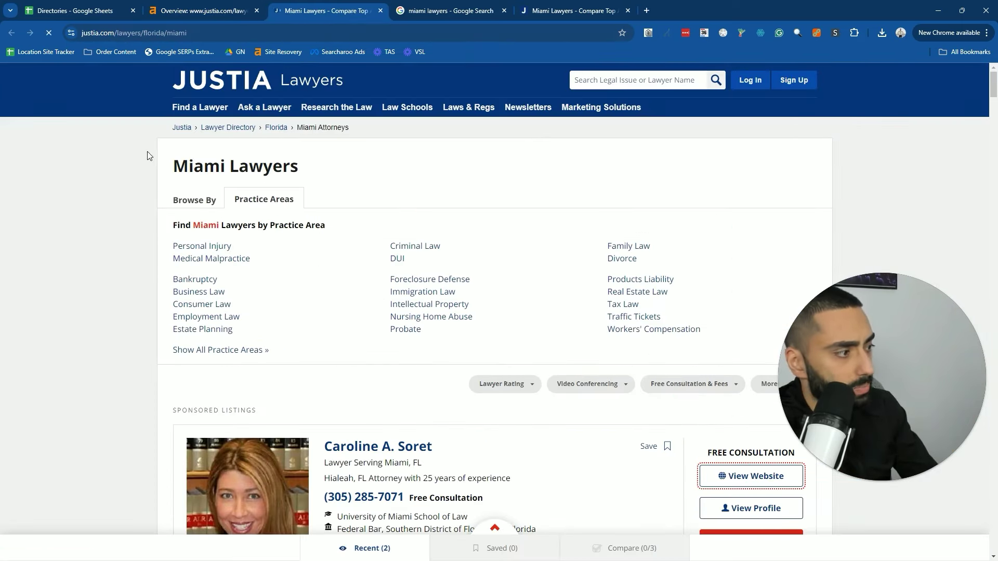
pyautogui.scroll(-6, 141, 193)
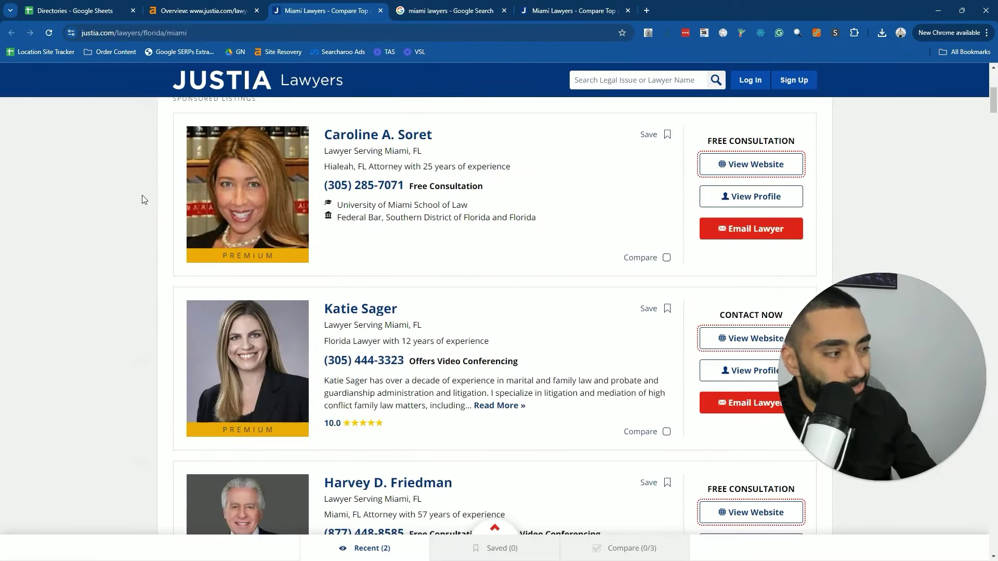
pyautogui.scroll(6, 144, 203)
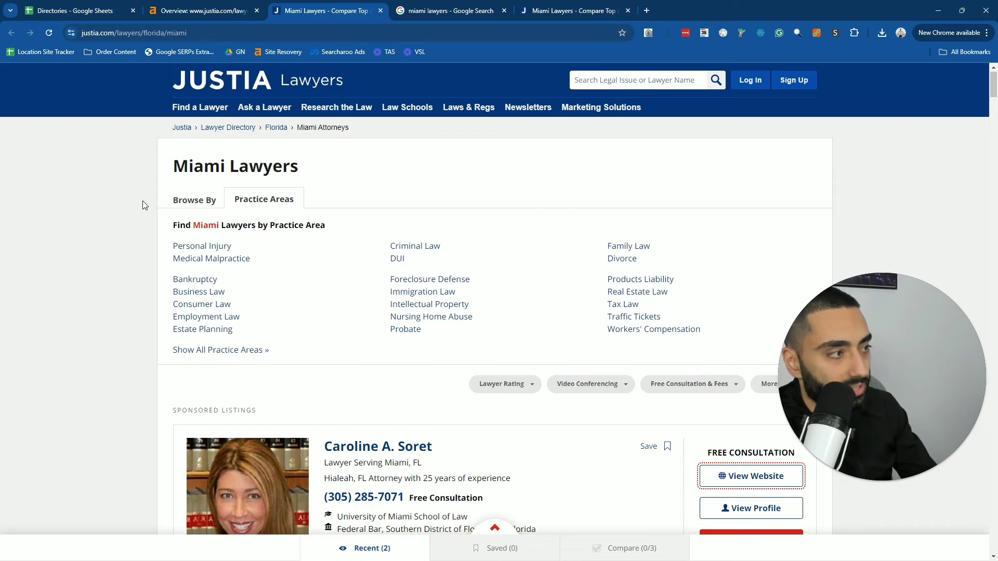
pyautogui.click(227, 82)
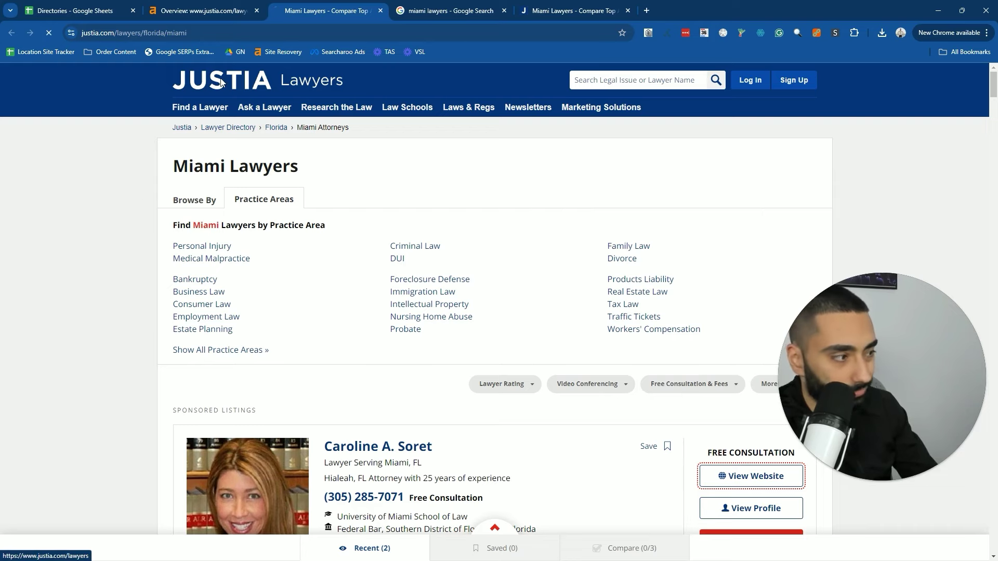
pyautogui.scroll(-5, 171, 216)
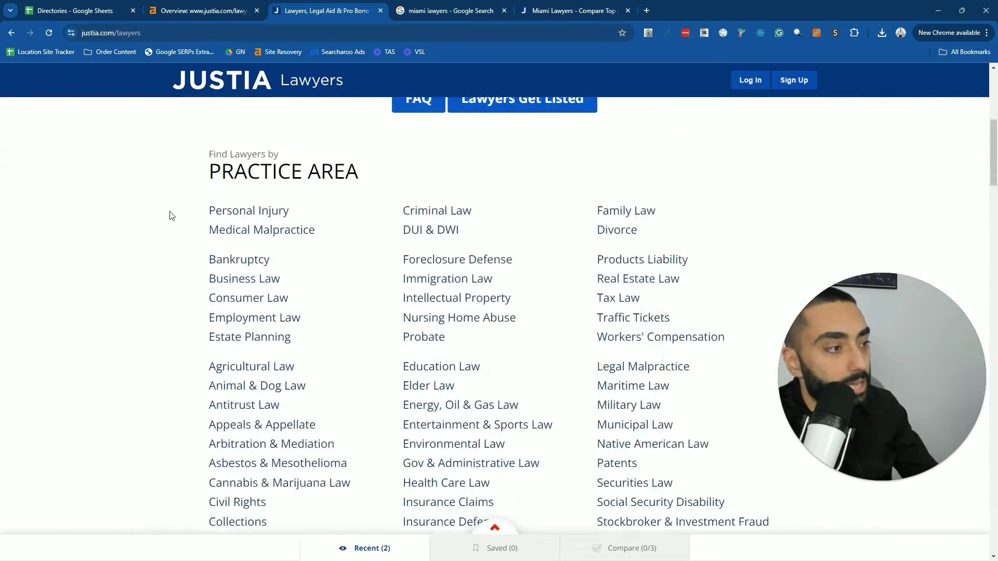
pyautogui.click(501, 205)
pyautogui.scroll(-12, 180, 215)
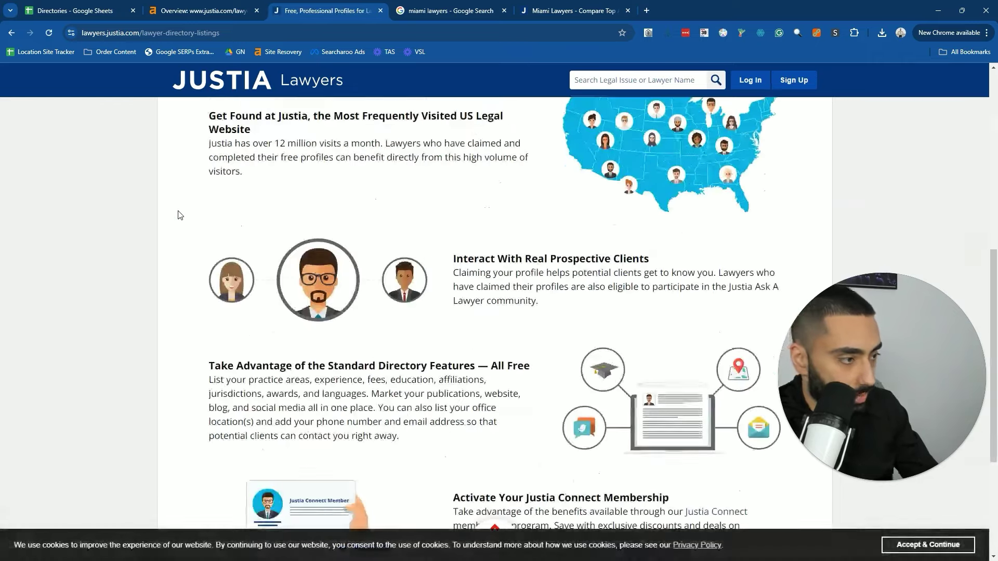
pyautogui.scroll(8, 180, 215)
# Close the Justia free profiles tab and bring up the Directories spreadsheet
pyautogui.click(207, 10)
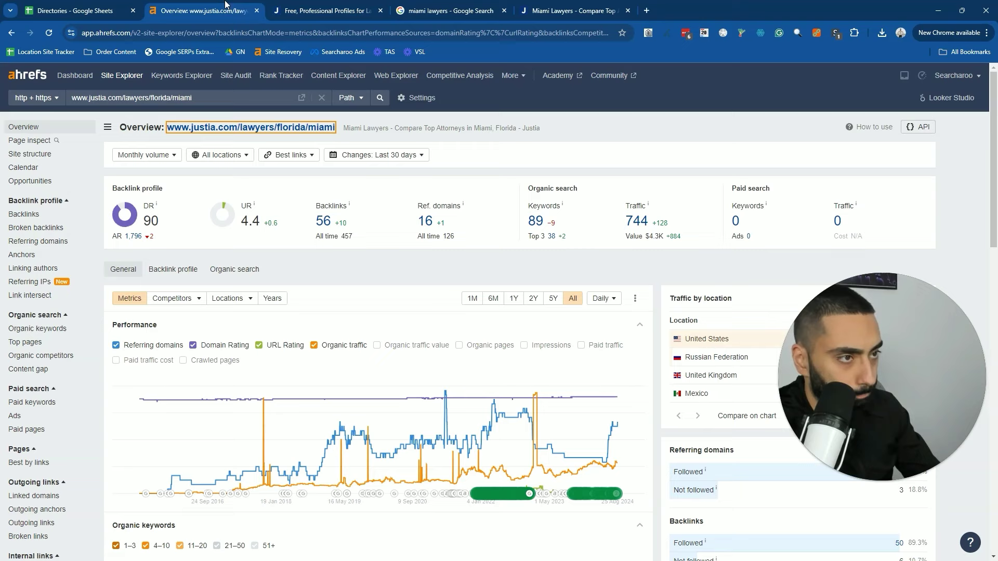
pyautogui.hotkey('ctrl', '1')
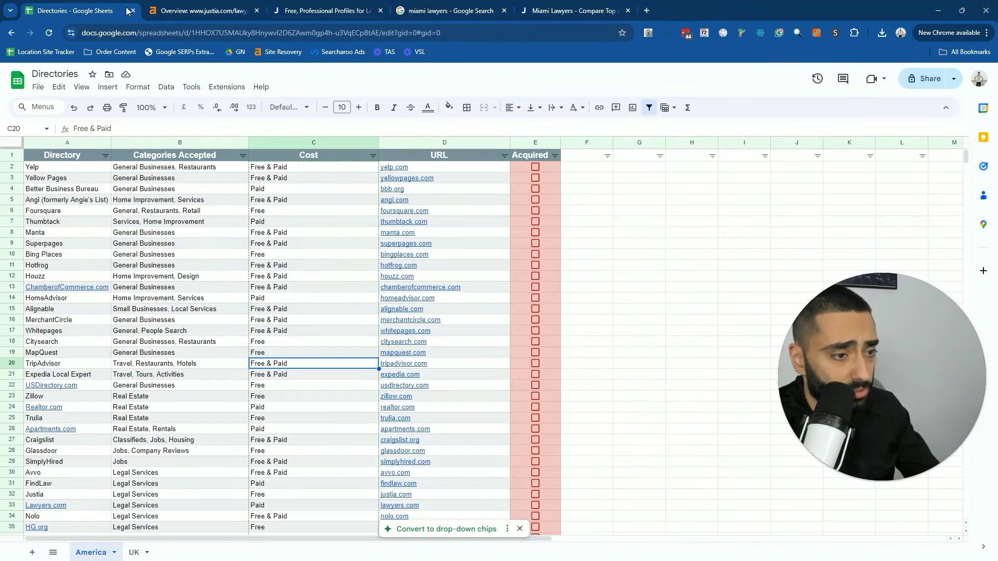
pyautogui.middleClick(333, 14)
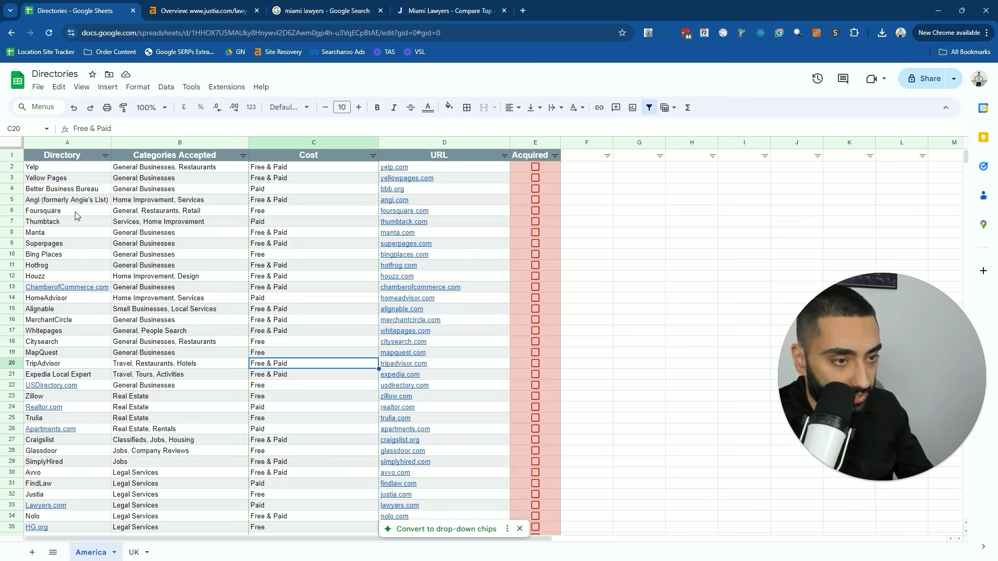
# Open whitepages.com in a new tab from the Whitepages row's link
pyautogui.click(408, 213)
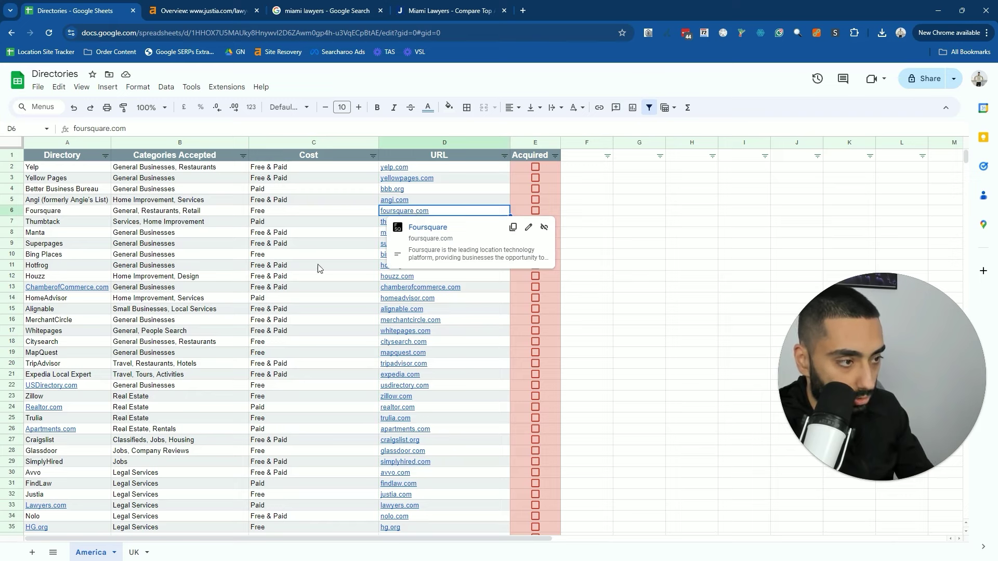
pyautogui.moveTo(52, 331); pyautogui.dragTo(395, 332)
pyautogui.click(394, 331)
pyautogui.click(430, 347)
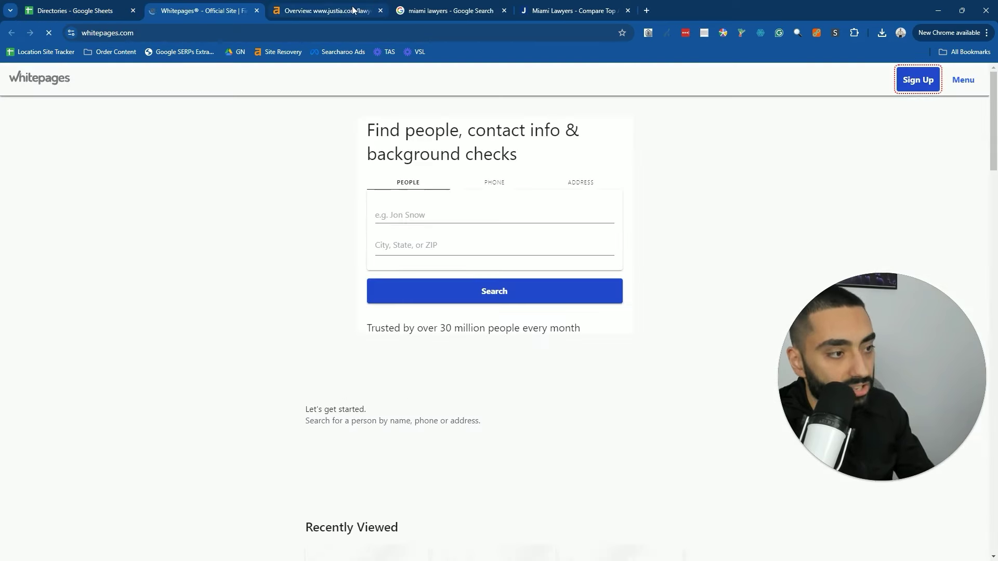
# Check the Ahrefs overview and select the 'miami lawyers' query on the search results
pyautogui.click(332, 10)
pyautogui.click(424, 6)
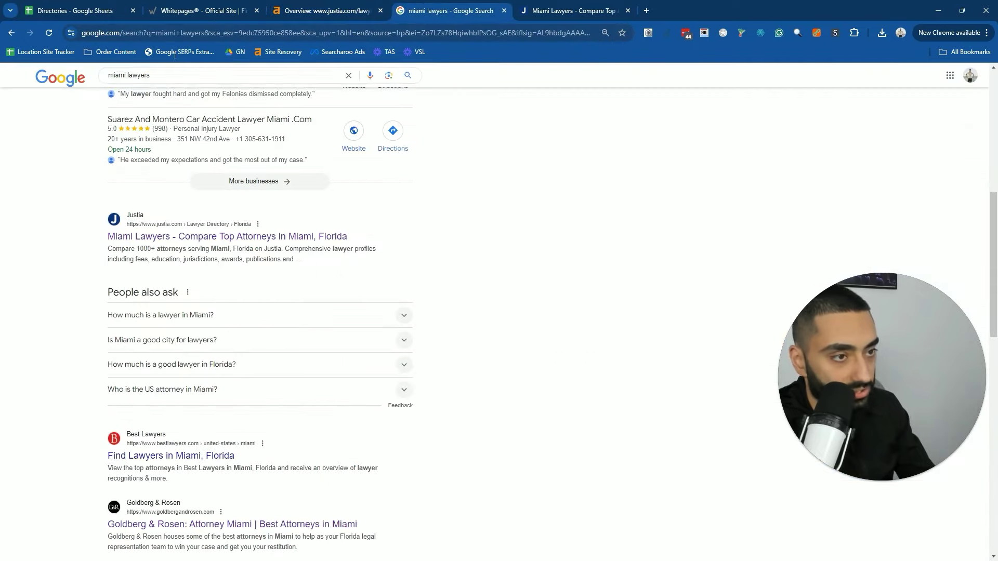
pyautogui.click(142, 76)
pyautogui.tripleClick(109, 74)
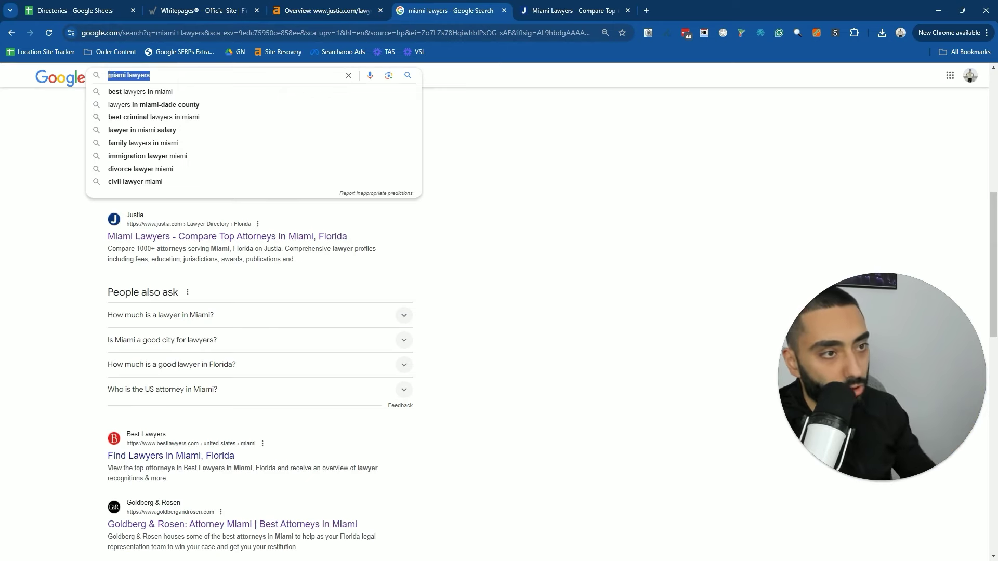
# Close the Whitepages tab with Ctrl+W and return to the Directories spreadsheet
pyautogui.click(189, 13)
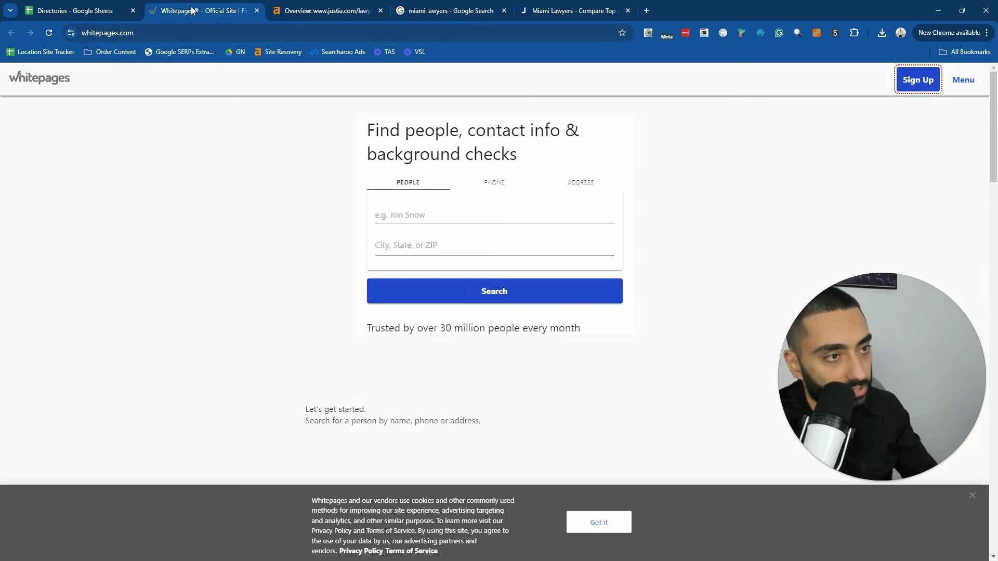
pyautogui.hotkey('ctrl', 'w')
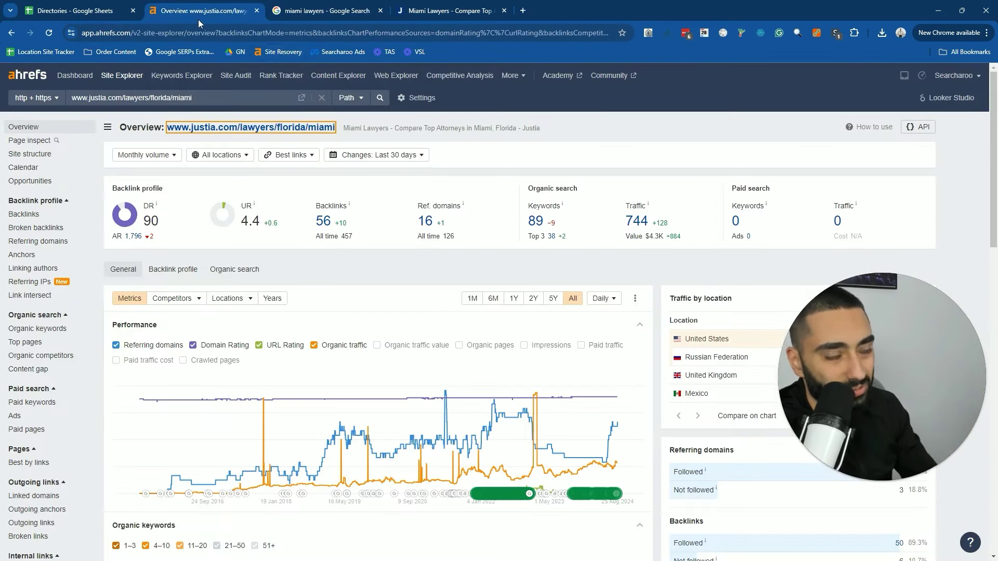
pyautogui.click(107, 10)
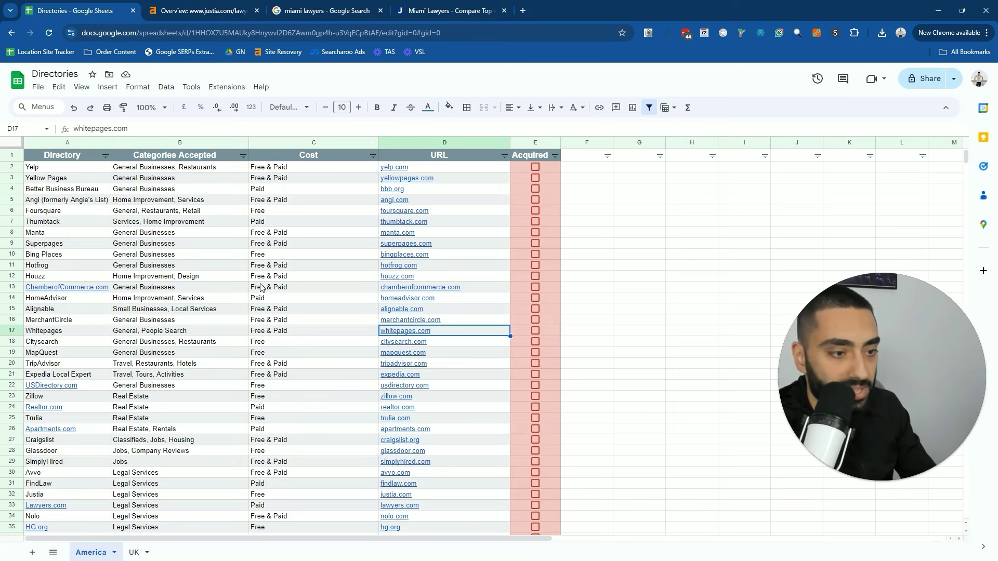
pyautogui.moveTo(115, 333); pyautogui.dragTo(376, 338)
pyautogui.click(536, 331)
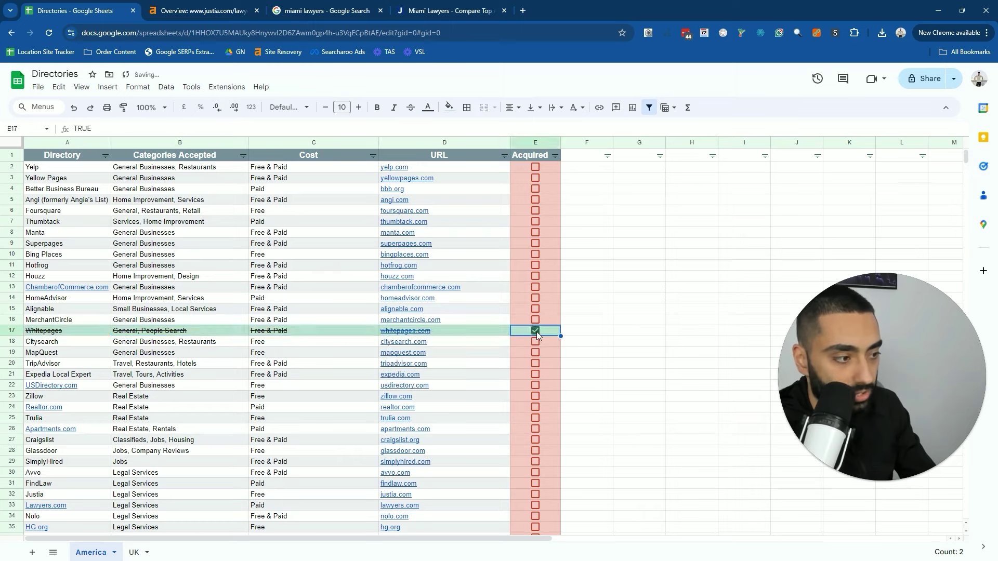
pyautogui.click(535, 330)
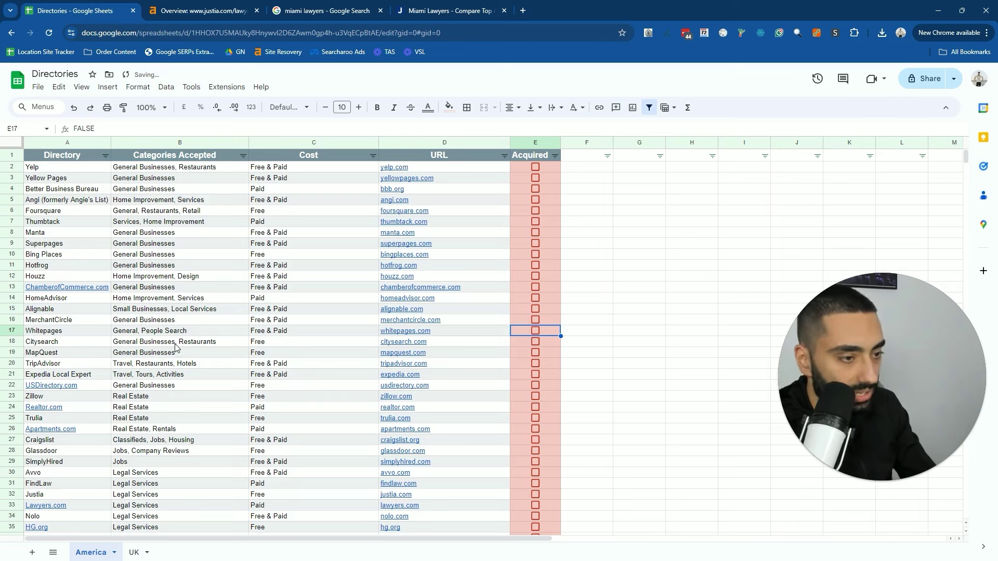
pyautogui.moveTo(130, 345); pyautogui.dragTo(341, 348)
# Open citysearch.com from D18 and check its Ahrefs metrics: DR 82 and 1.7K organic keywords
pyautogui.click(408, 347)
pyautogui.click(435, 359)
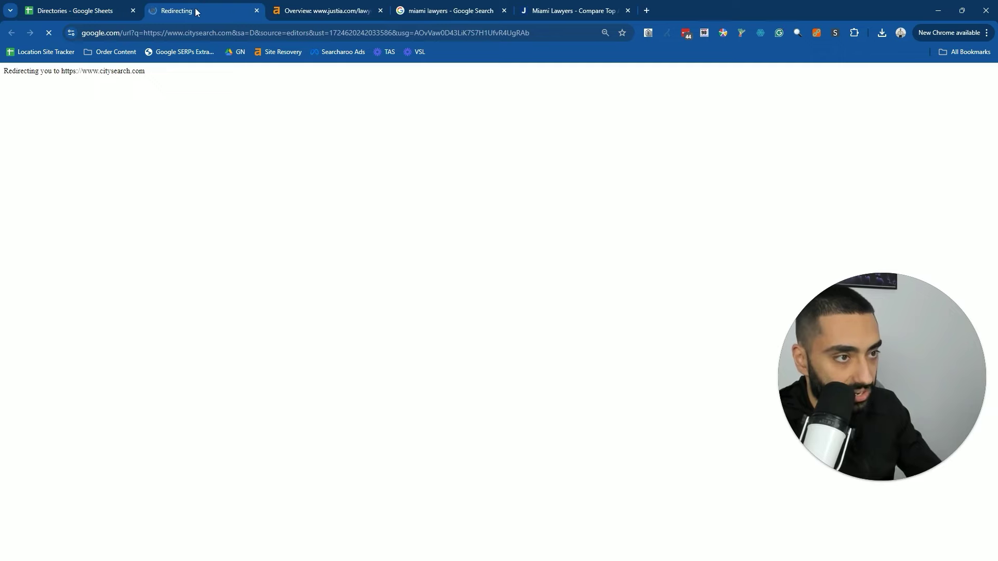
pyautogui.click(241, 35)
pyautogui.hotkey('ctrl', 'c')
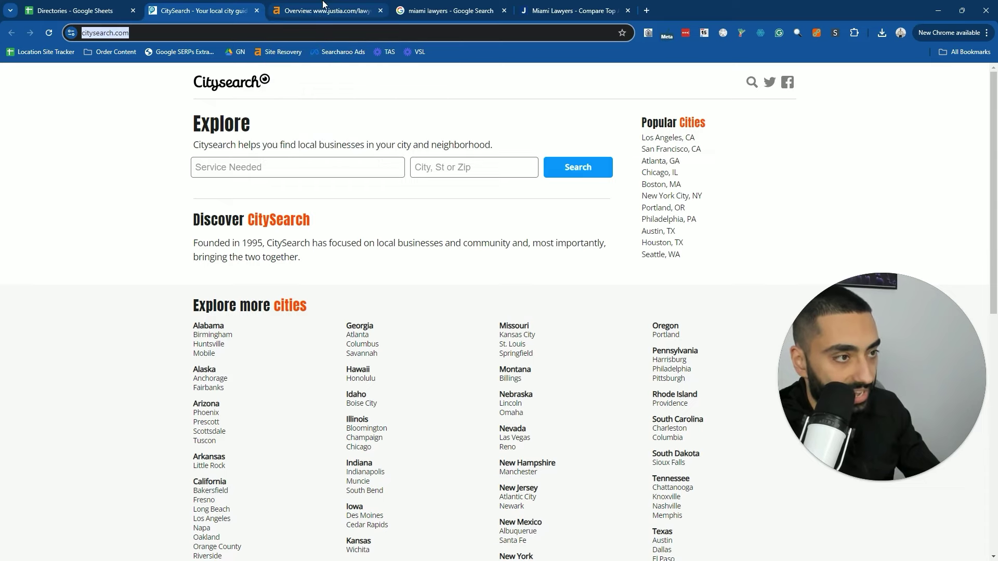
pyautogui.click(323, 11)
pyautogui.tripleClick(191, 97)
pyautogui.hotkey('ctrl', 'v')
pyautogui.press('Return')
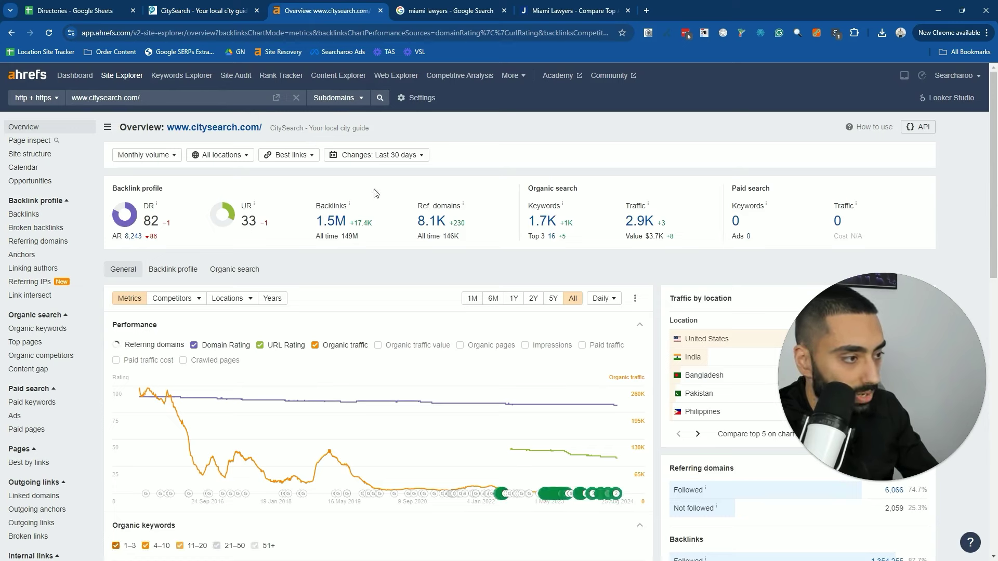
pyautogui.click(552, 222)
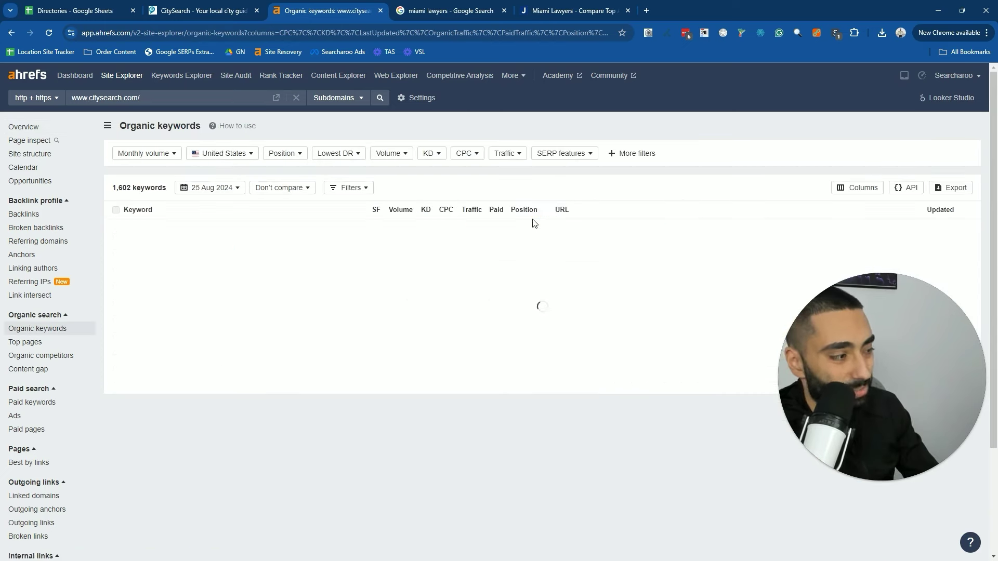
# Browse the CitySearch homepage and city listings, then return to the Directories spreadsheet
pyautogui.click(200, 10)
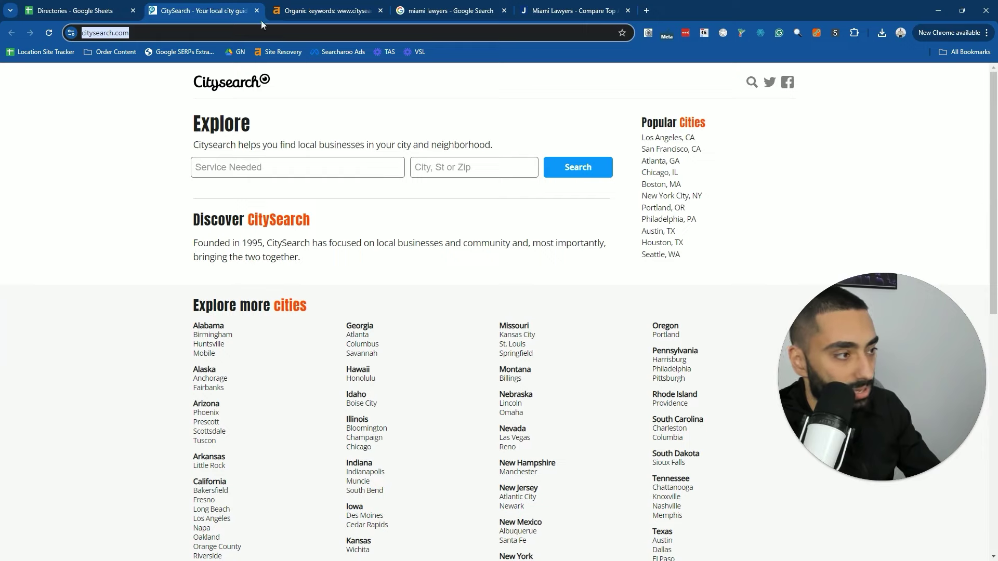
pyautogui.scroll(-10, 400, 208)
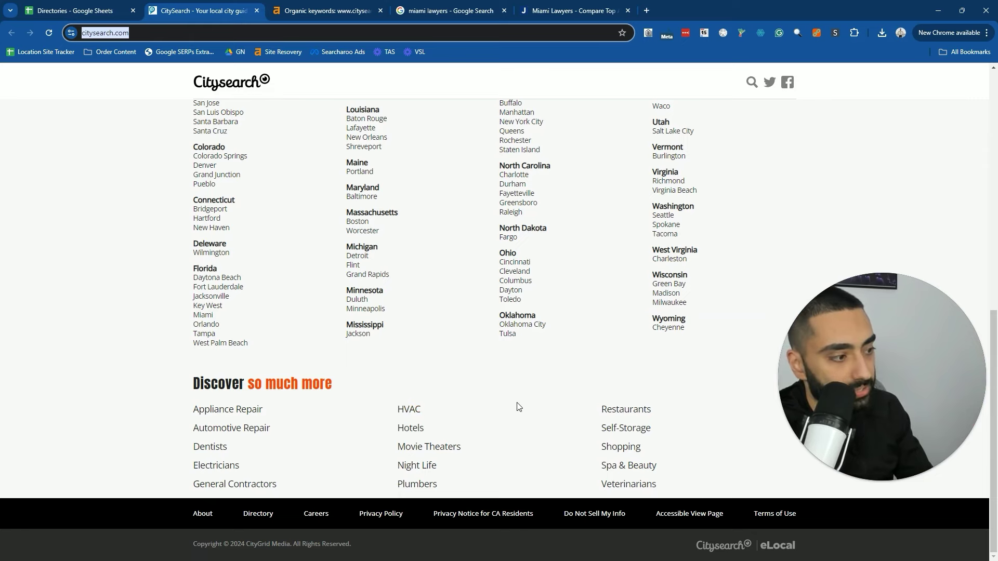
pyautogui.scroll(10, 517, 376)
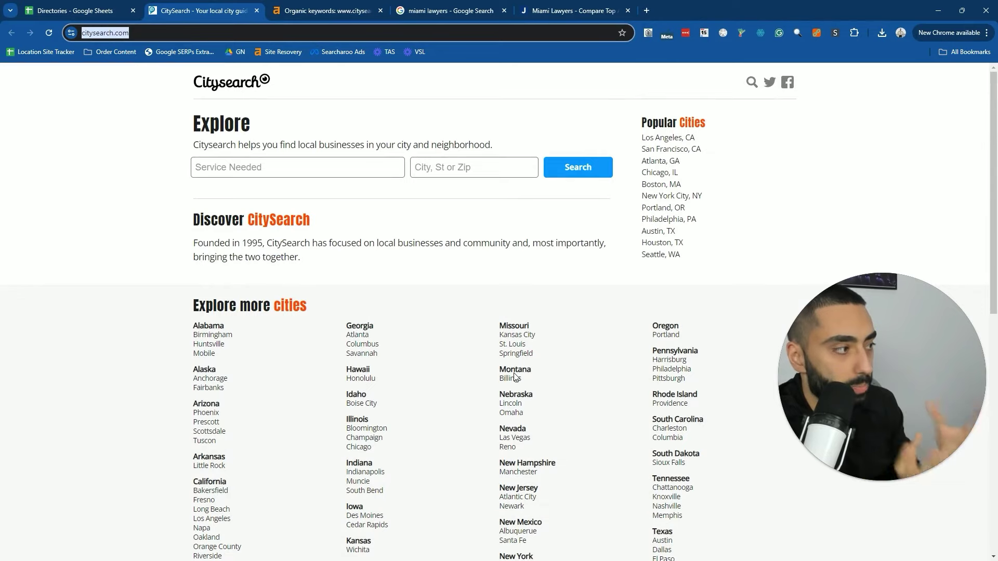
pyautogui.hotkey('ctrl', 'shift', 'Tab')
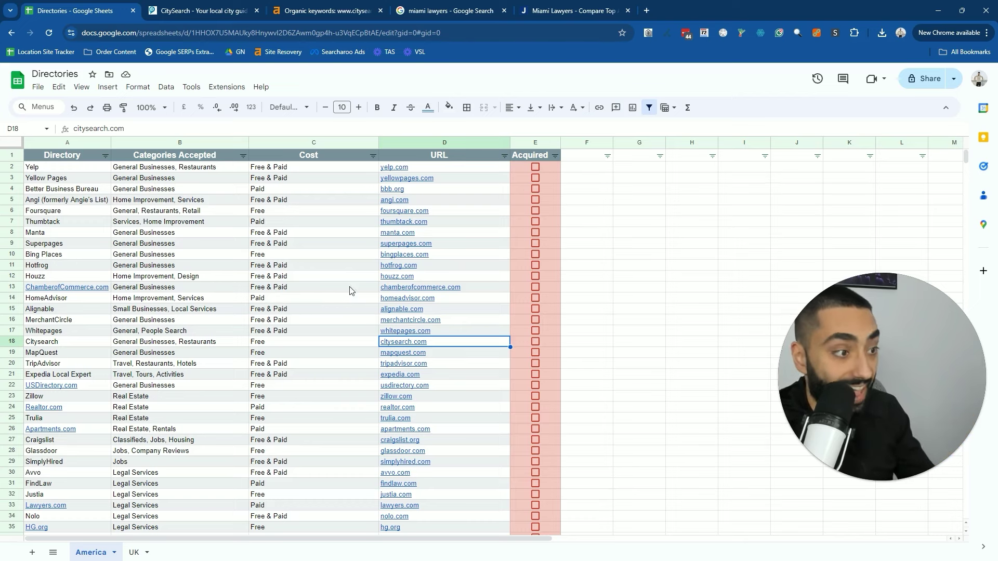
pyautogui.scroll(-5, 436, 456)
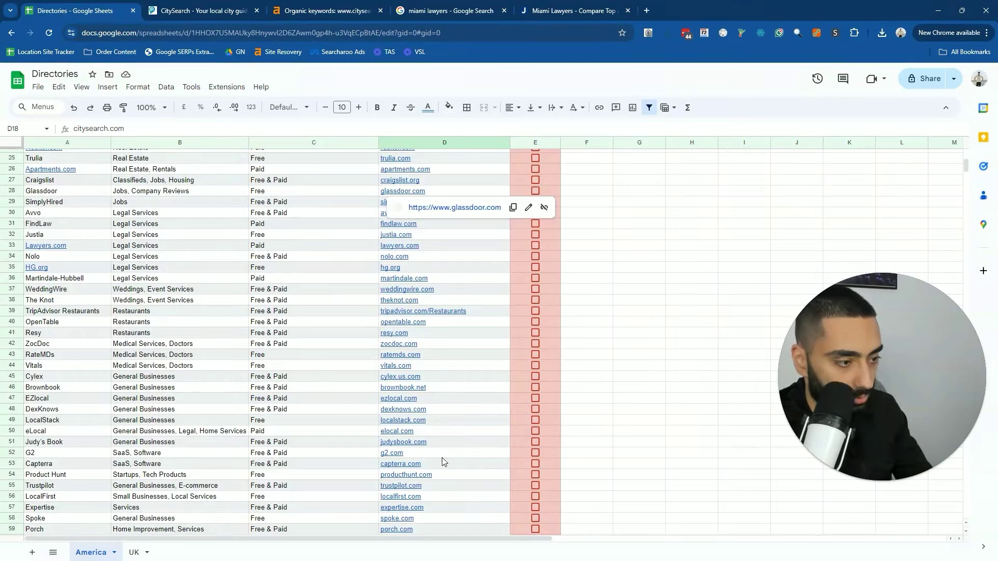
pyautogui.click(450, 421)
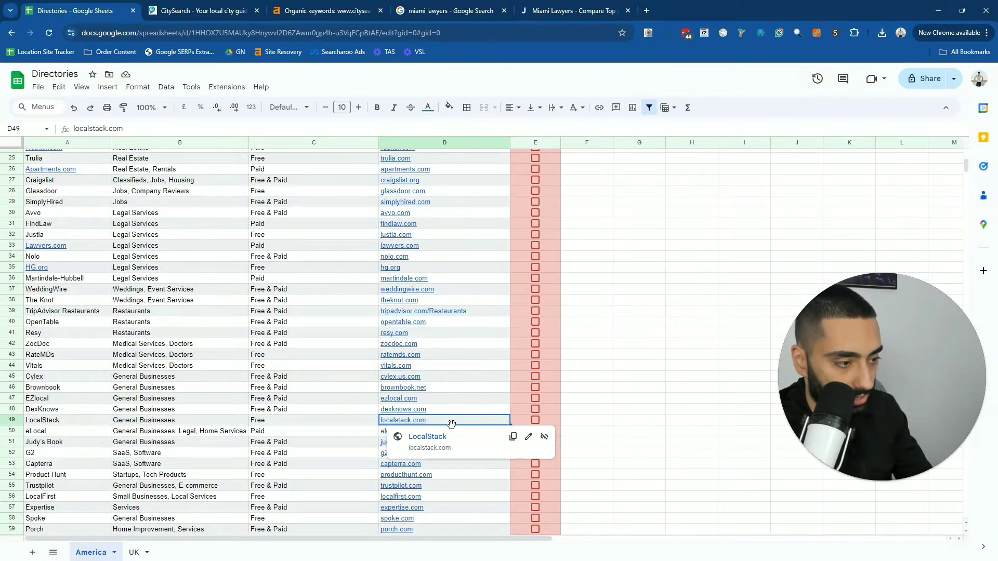
pyautogui.click(394, 400)
# Open ezlocal.com and look over EZlocal's free business listing page
pyautogui.click(425, 415)
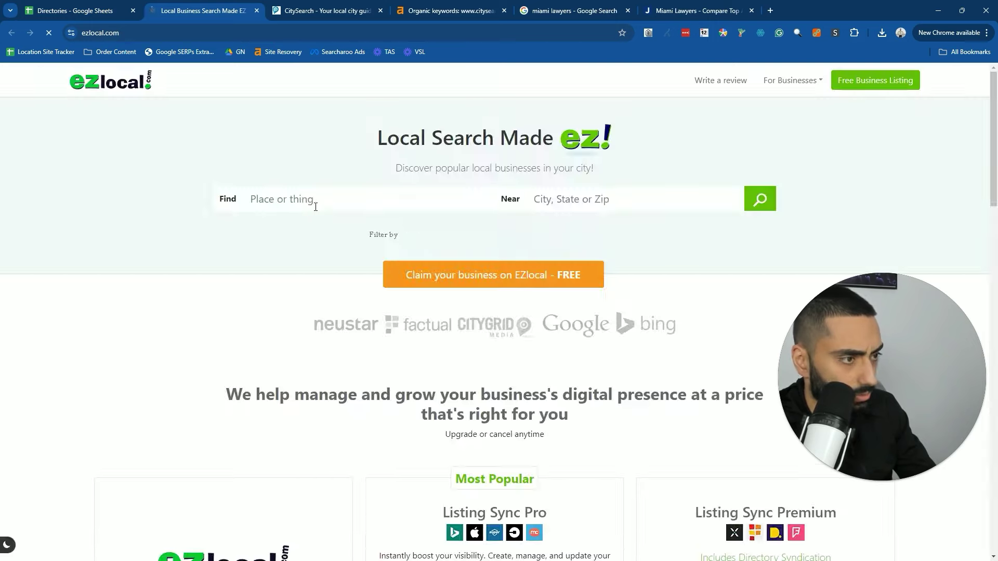
pyautogui.click(861, 85)
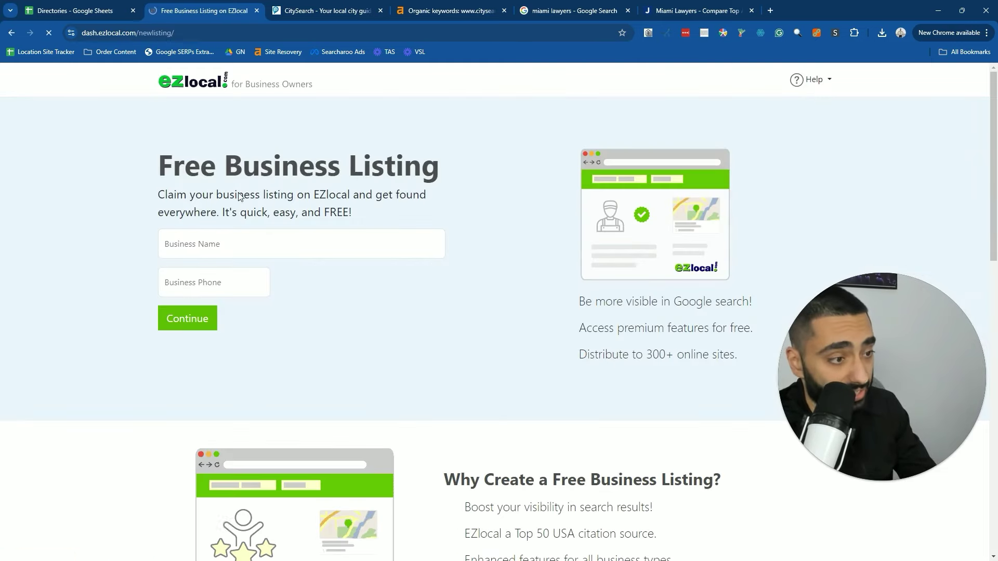
pyautogui.scroll(-1, 401, 376)
pyautogui.scroll(-7, 401, 375)
pyautogui.scroll(8, 400, 375)
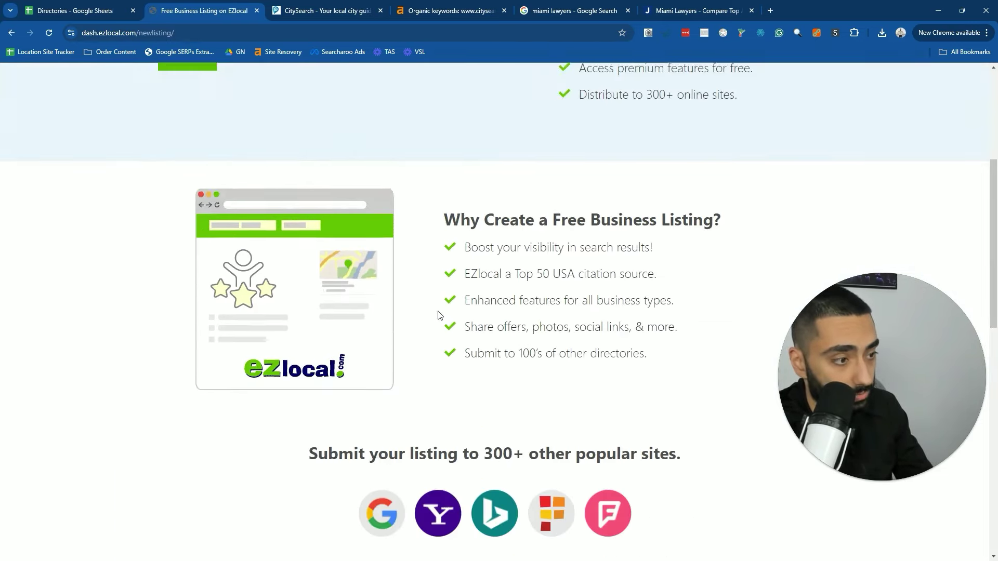
# Close the EZlocal tab and launch simplyhired.com from cell D29 in a new tab
pyautogui.click(80, 11)
pyautogui.middleClick(195, 11)
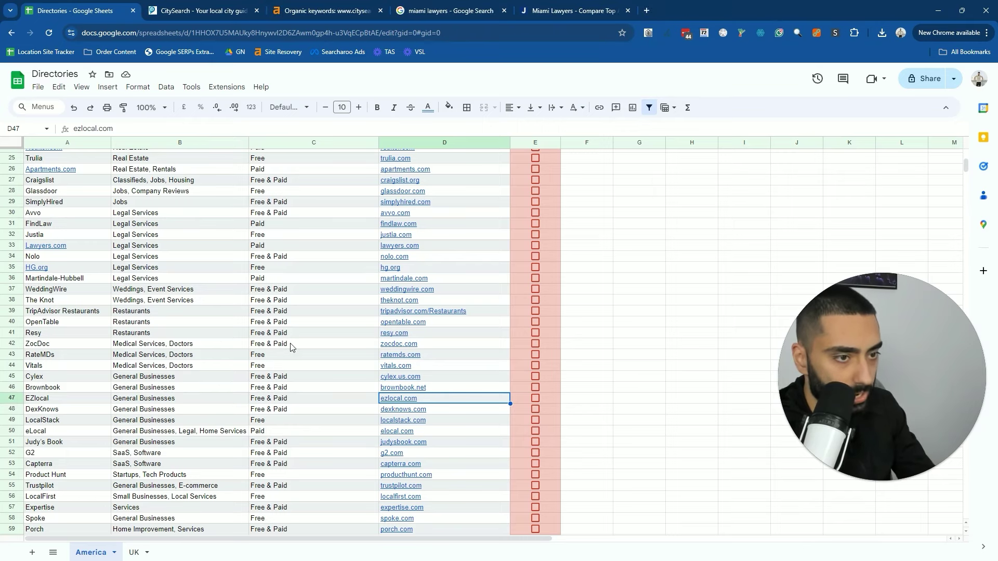
pyautogui.click(412, 202)
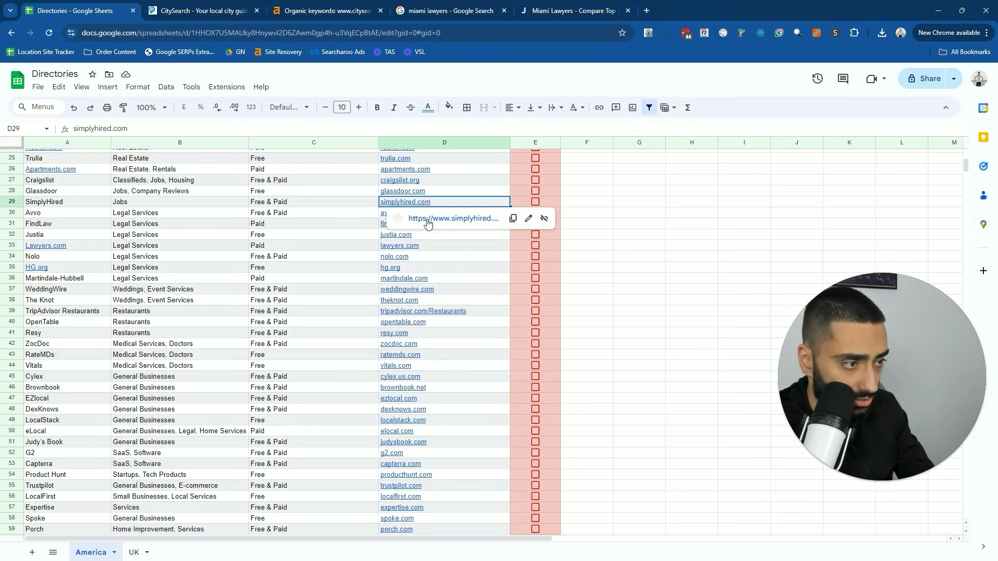
pyautogui.click(426, 229)
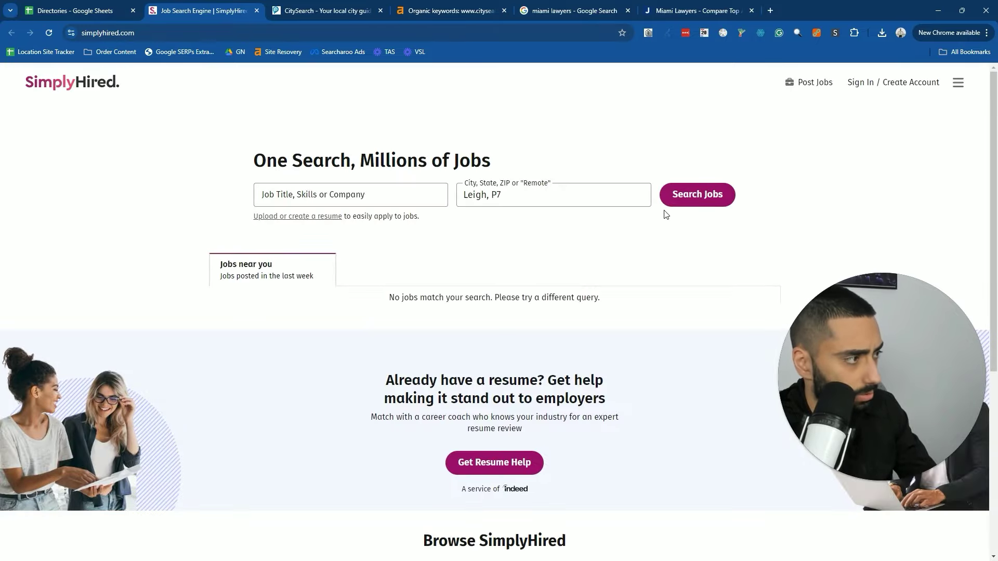
# Go back to the AllBiz directory homepage and scroll down toward its footer
pyautogui.hotkey('alt', 'Left')
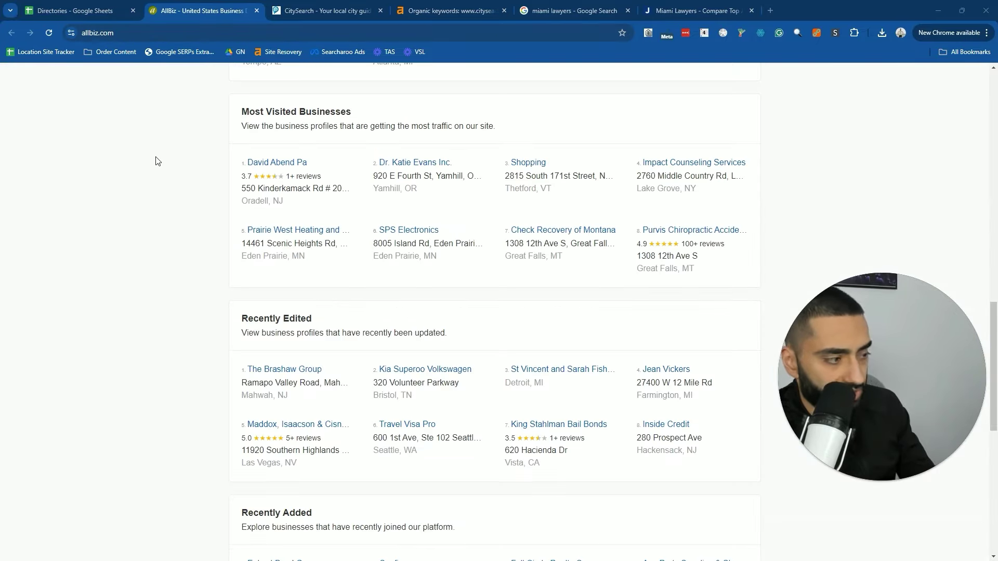
pyautogui.scroll(-9, 157, 161)
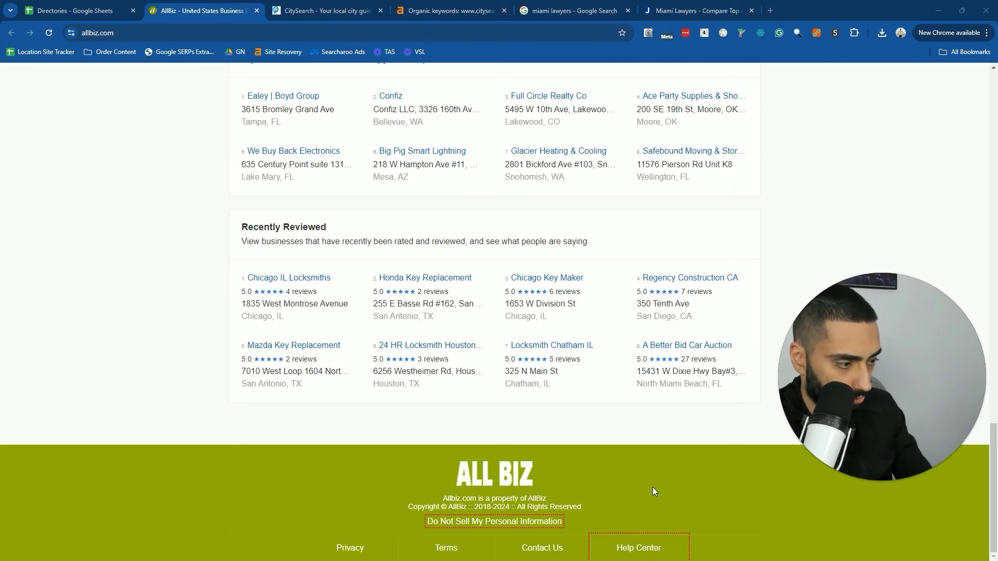
# Read AllBiz's 'How Do I Add a Business?' article, open its cybo.com link, and highlight the Cybo sentence
pyautogui.click(637, 555)
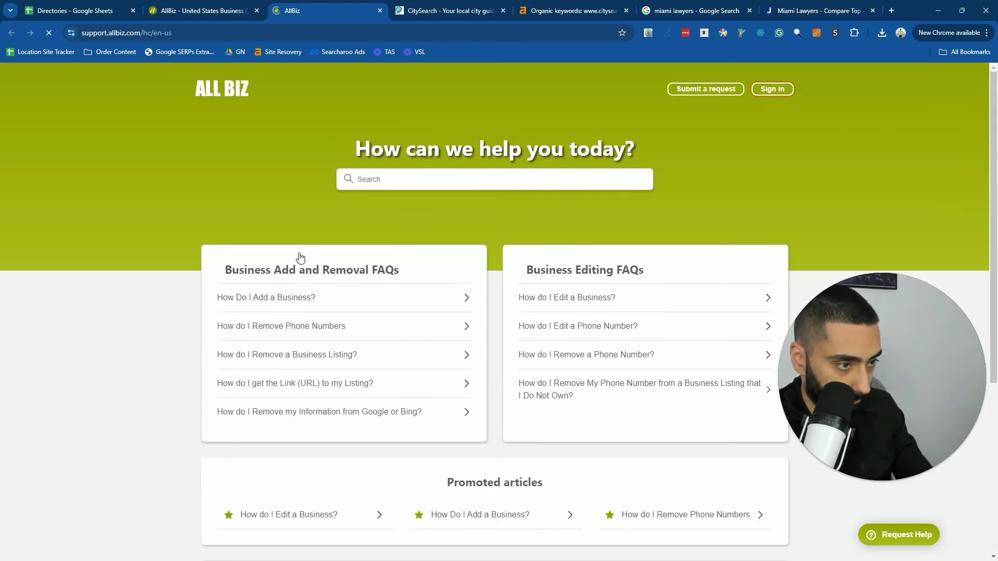
pyautogui.click(236, 304)
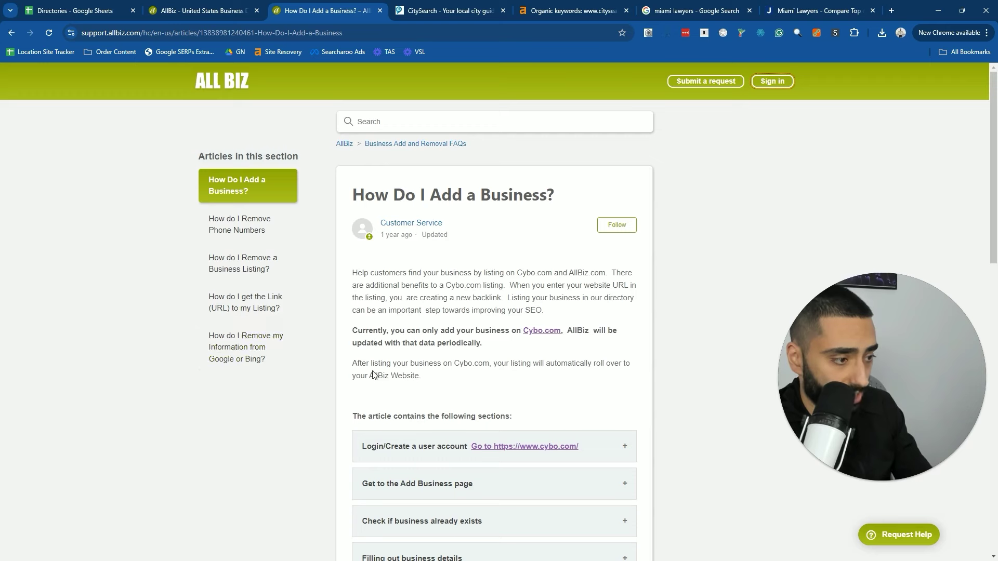
pyautogui.scroll(-2, 373, 375)
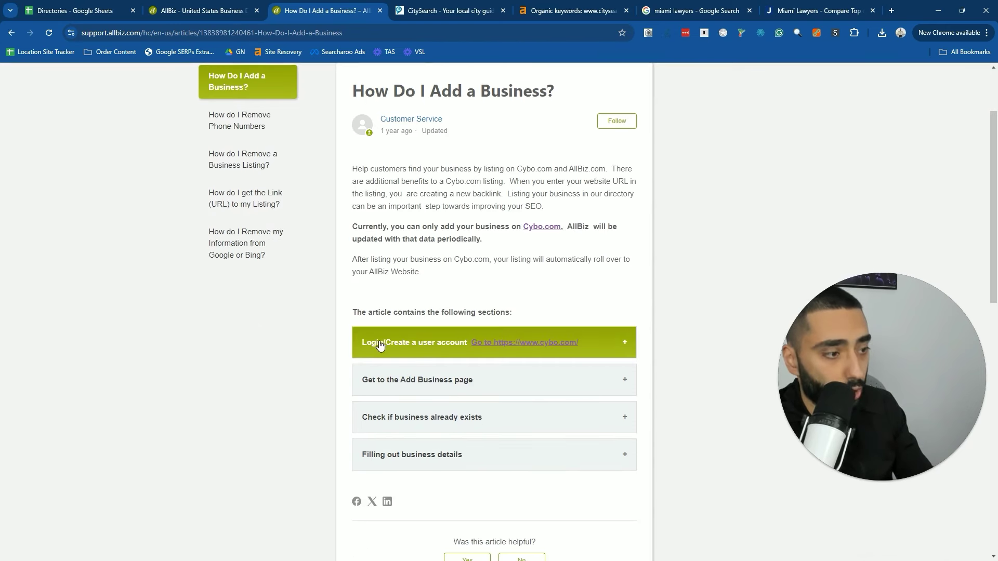
pyautogui.middleClick(535, 351)
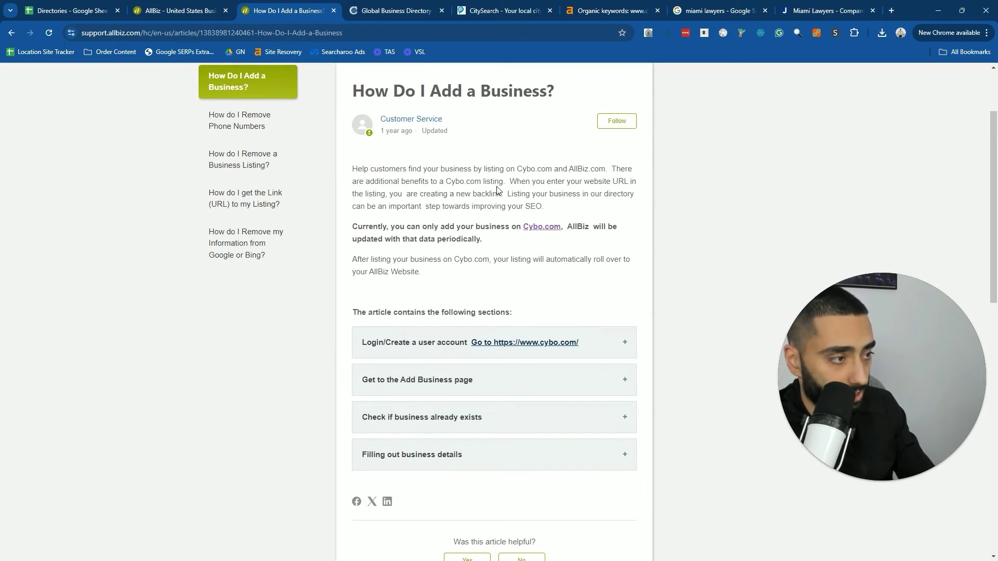
pyautogui.moveTo(418, 180); pyautogui.dragTo(607, 181)
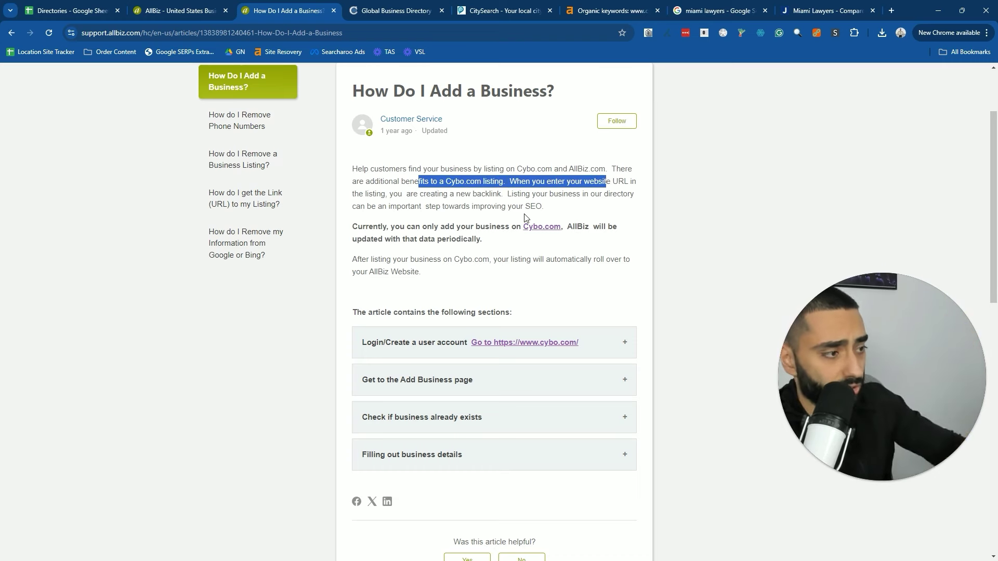
# Try Add a Business on cybo.com, close the login page it demands, and return to Directories
pyautogui.click(396, 10)
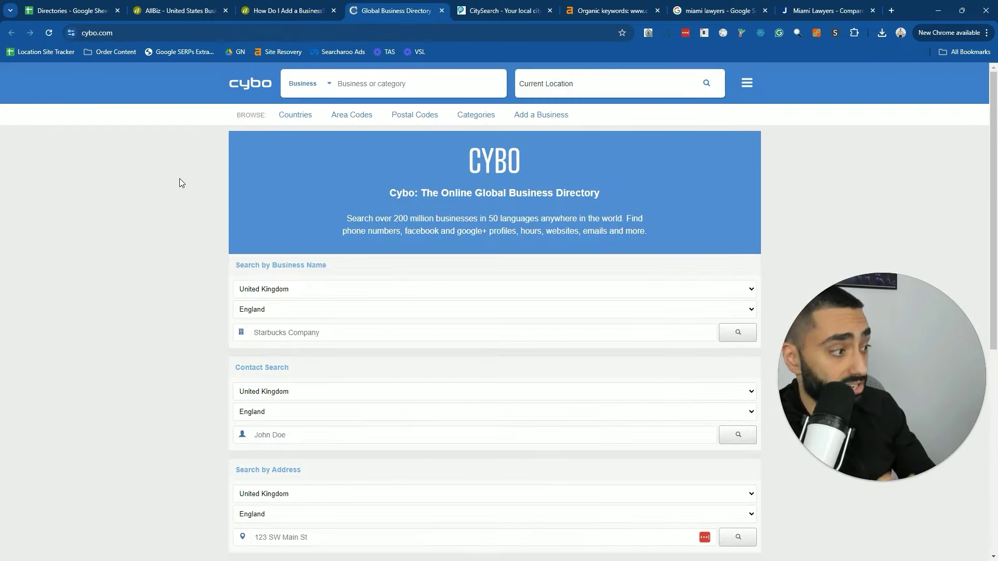
pyautogui.click(549, 115)
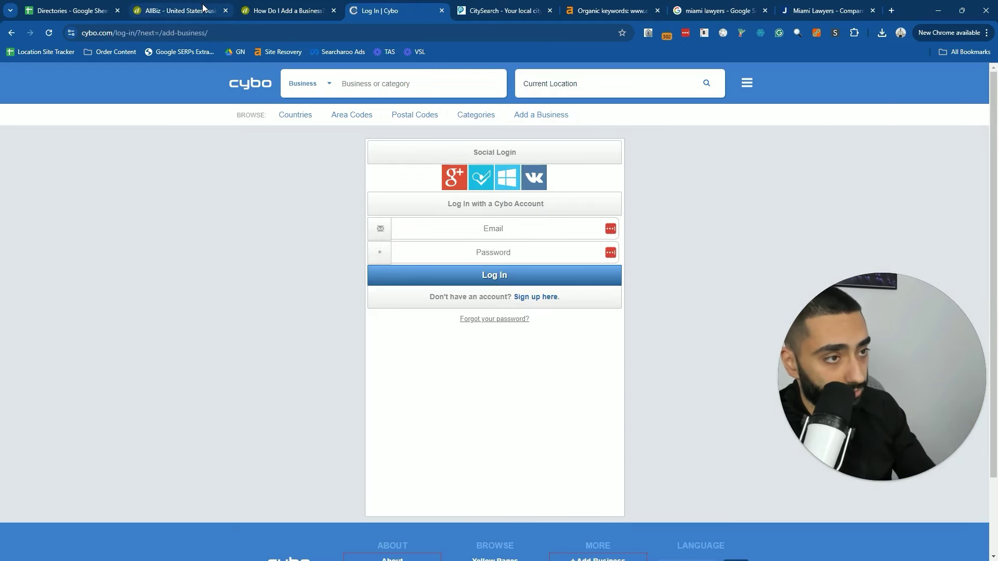
pyautogui.hotkey('ctrl', 'w')
pyautogui.click(106, 5)
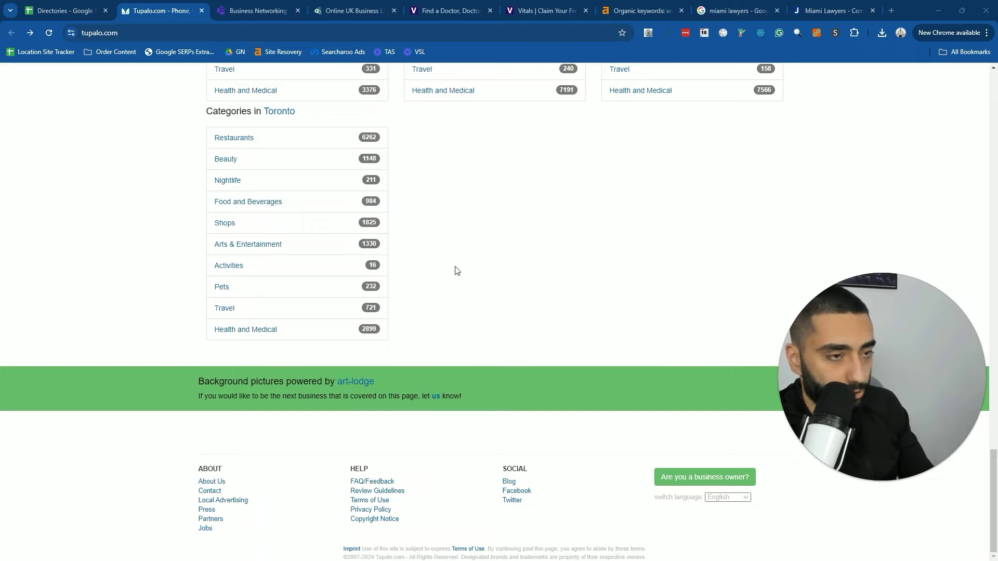
# Scroll the tupalo.com homepage and follow the footer's 'Are you a business owner?' button
pyautogui.scroll(9, 455, 270)
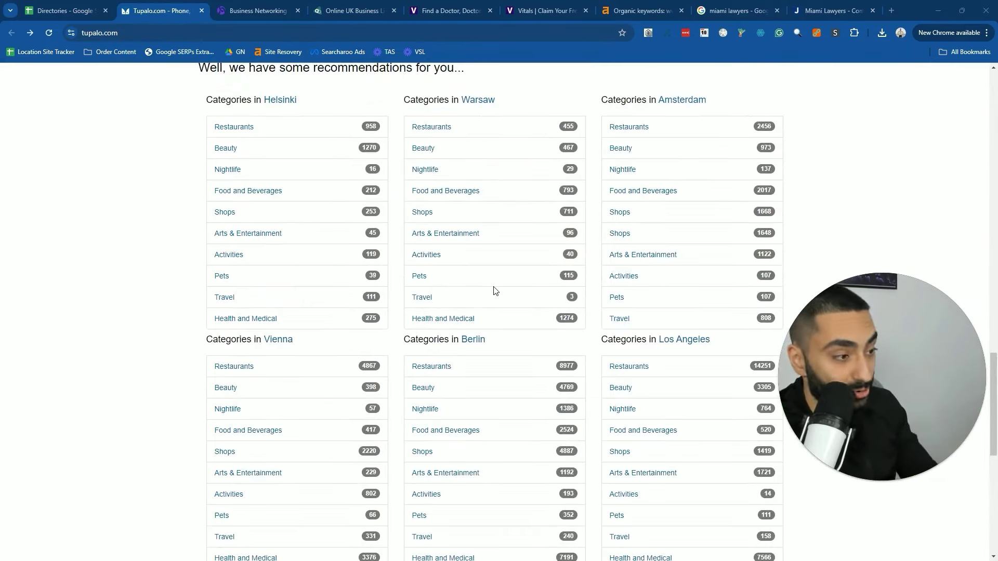
pyautogui.scroll(-8, 406, 268)
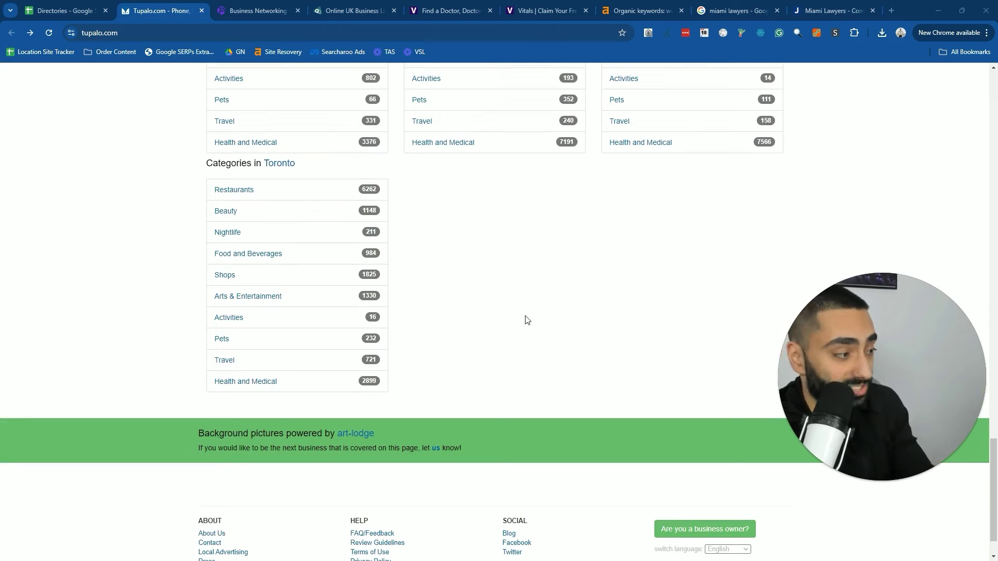
pyautogui.scroll(-1, 617, 338)
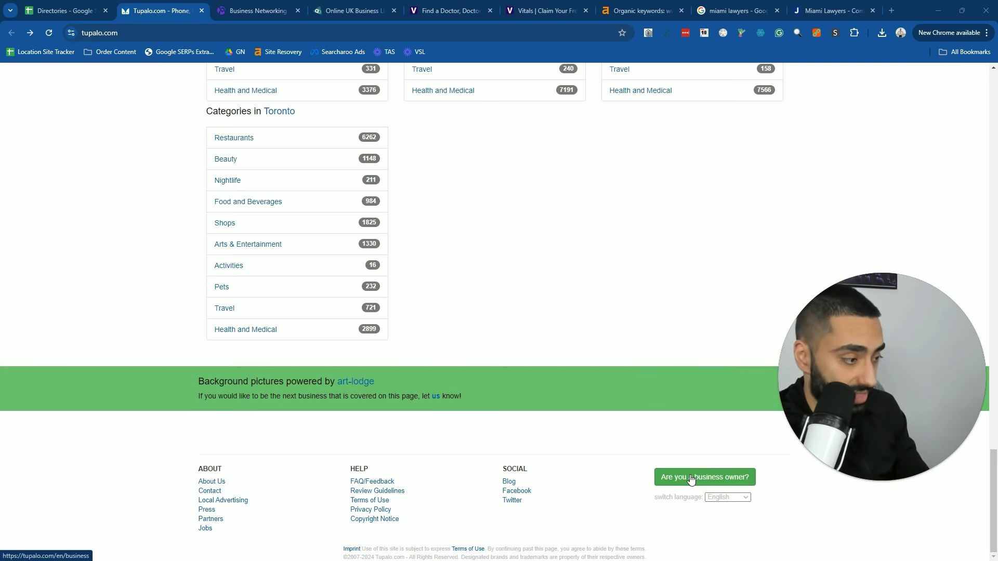
pyautogui.click(674, 475)
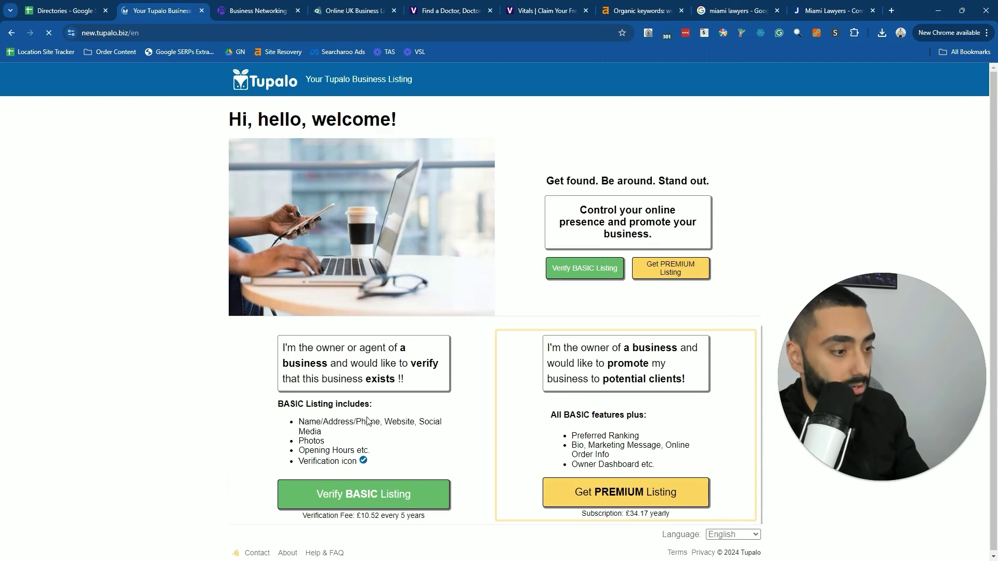
# Check Tupalo's Verify BASIC Listing option (£10.52 per 5 years), then close the Tupalo tab
pyautogui.moveTo(574, 206); pyautogui.dragTo(684, 235)
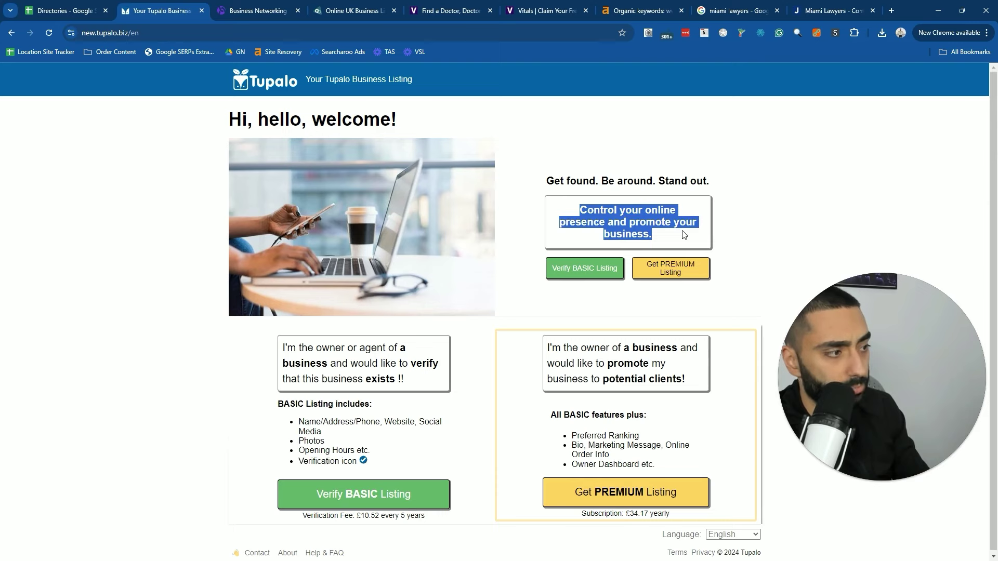
pyautogui.click(598, 266)
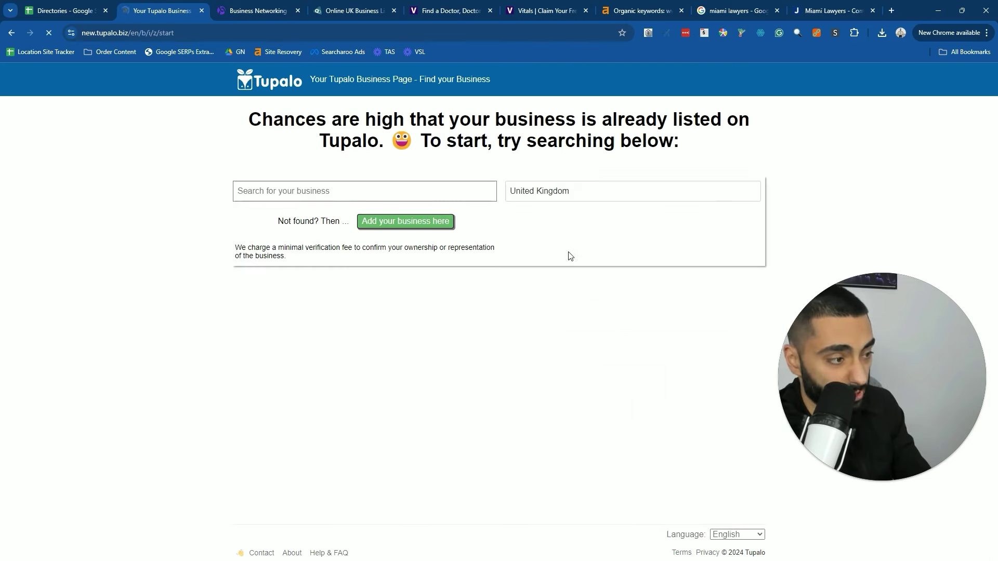
pyautogui.click(10, 33)
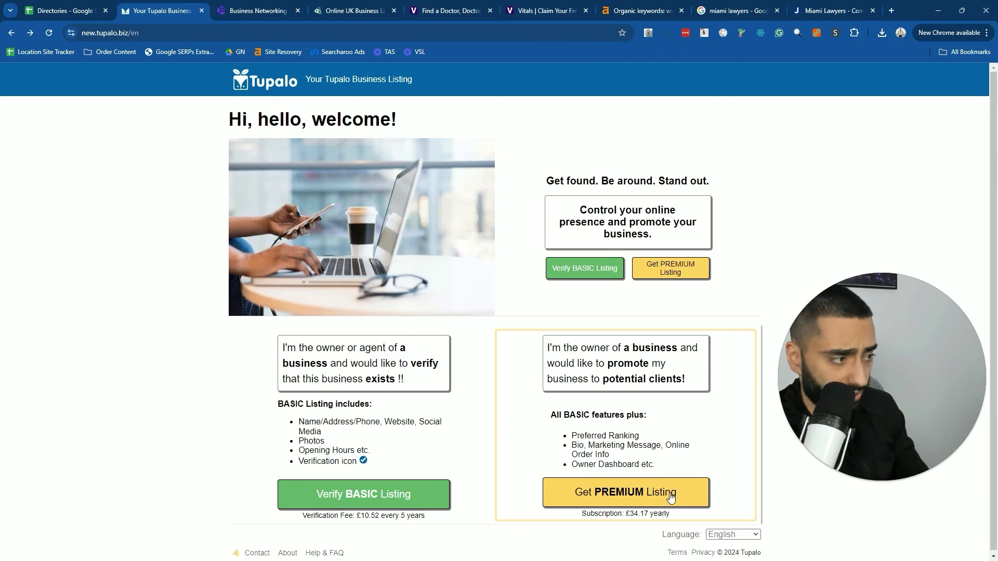
pyautogui.middleClick(185, 7)
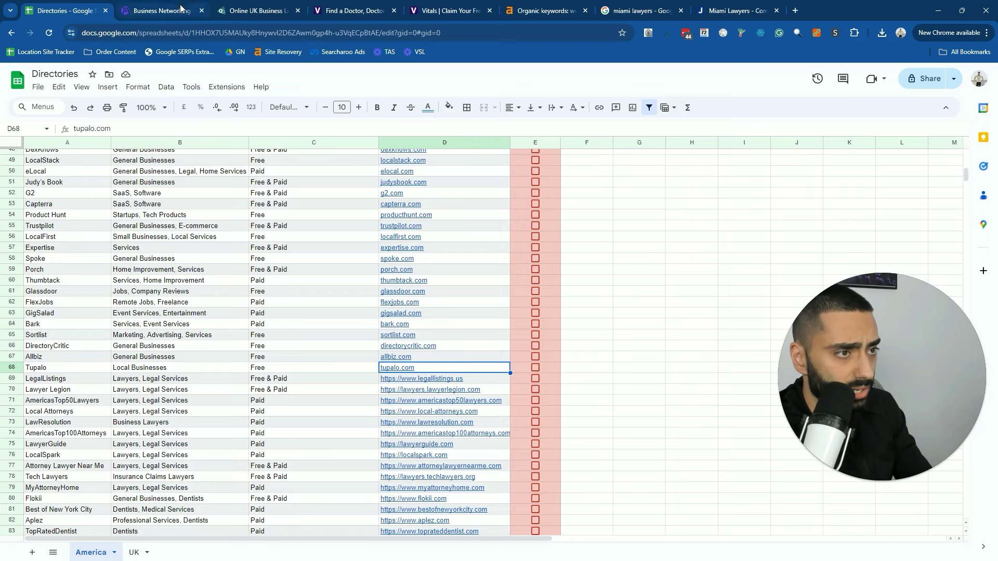
# Close the Business Networking tab and get back to the Approved Business home page
pyautogui.middleClick(151, 7)
pyautogui.click(143, 6)
pyautogui.scroll(10, 218, 224)
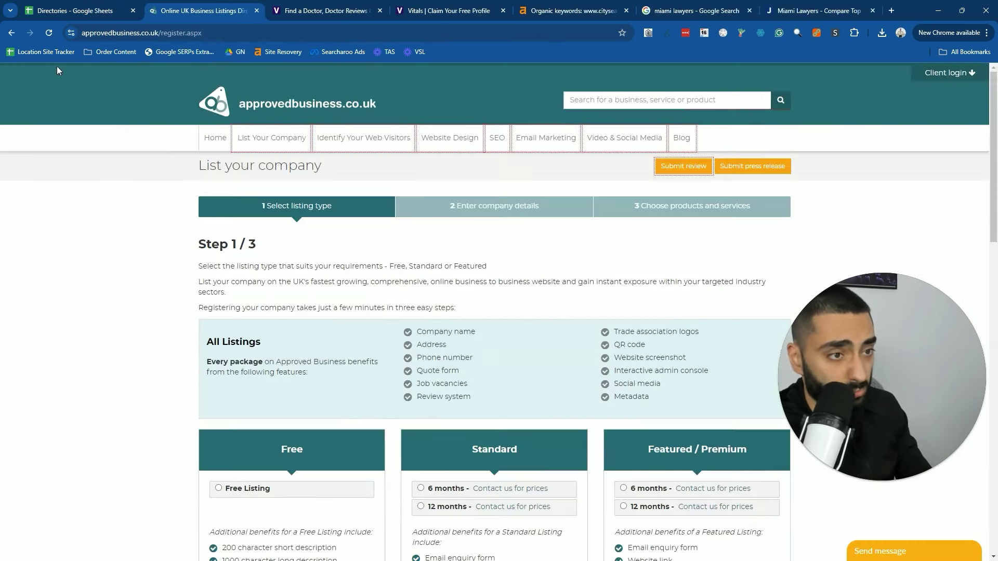
pyautogui.click(11, 33)
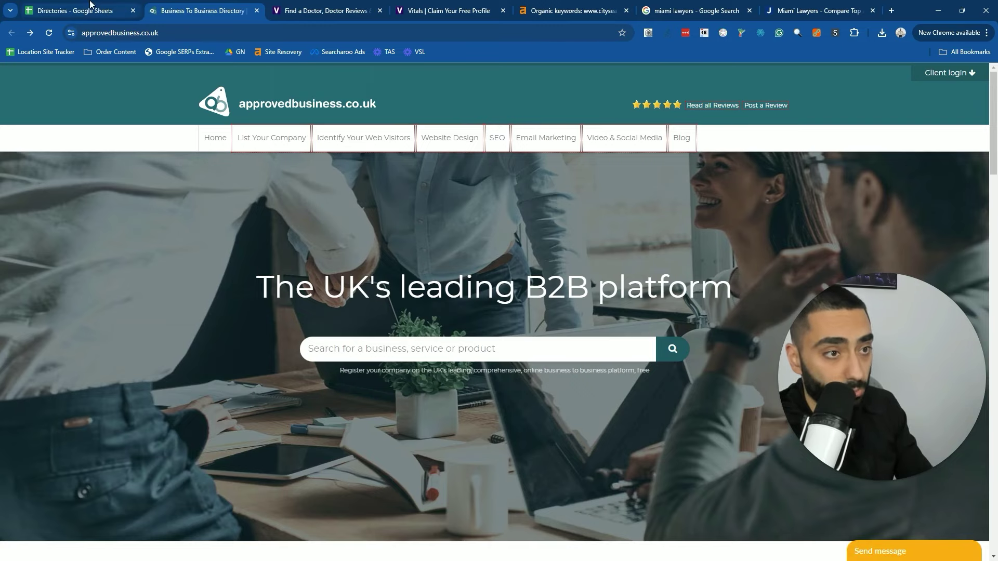
pyautogui.click(78, 10)
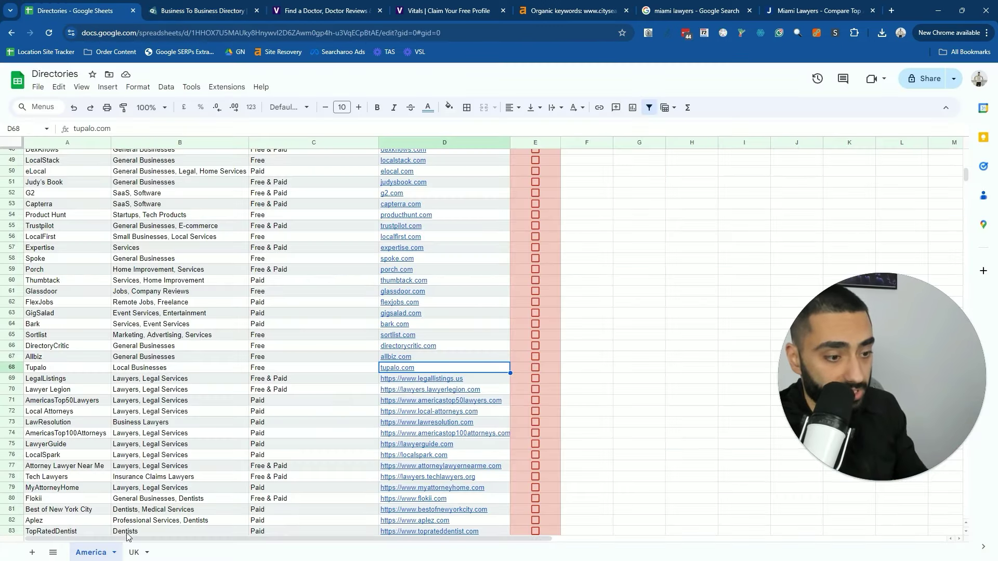
pyautogui.click(203, 10)
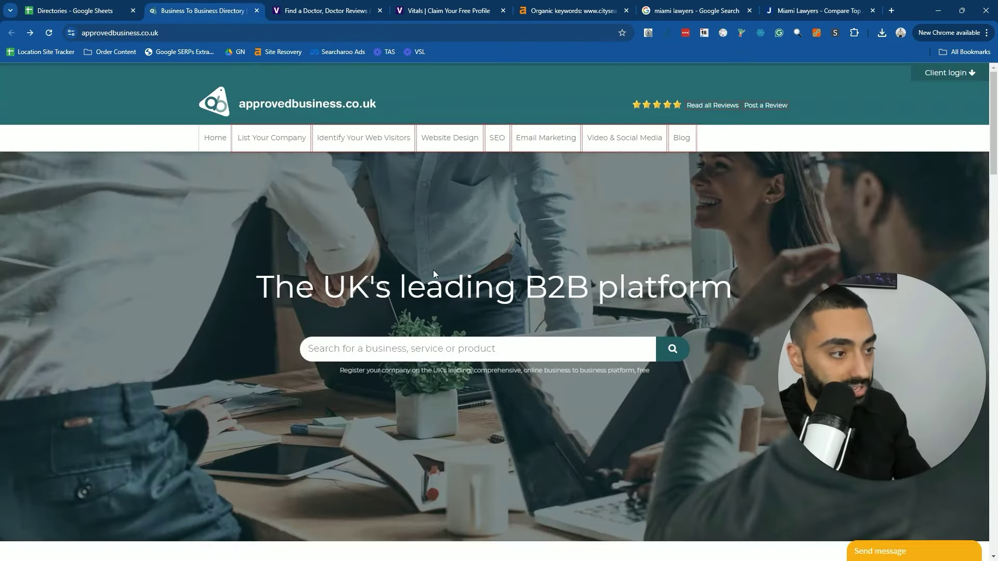
# On Approved Business's list-a-company page, pick Free Listing and continue to the company details step
pyautogui.click(267, 141)
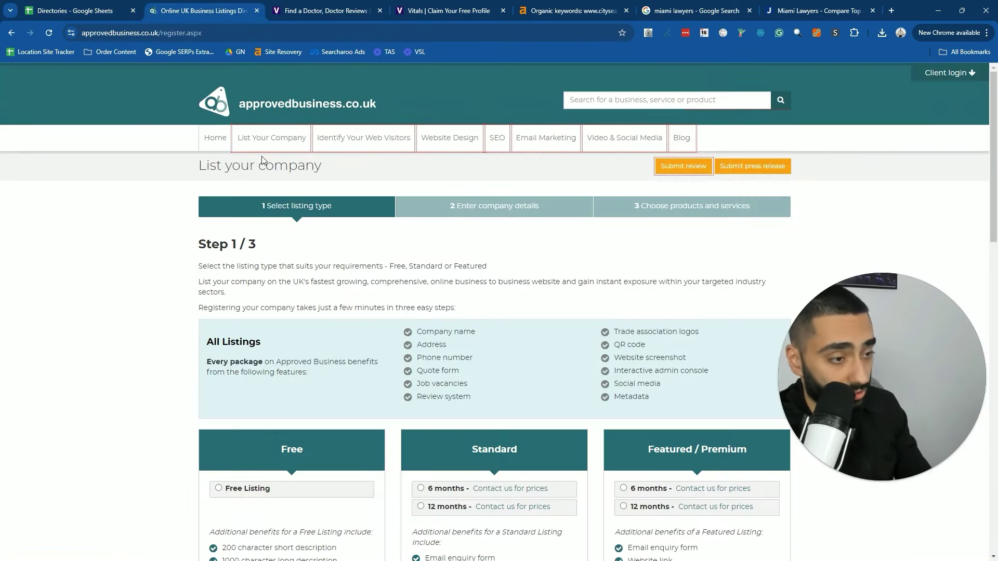
pyautogui.scroll(-9, 229, 271)
pyautogui.scroll(5, 279, 258)
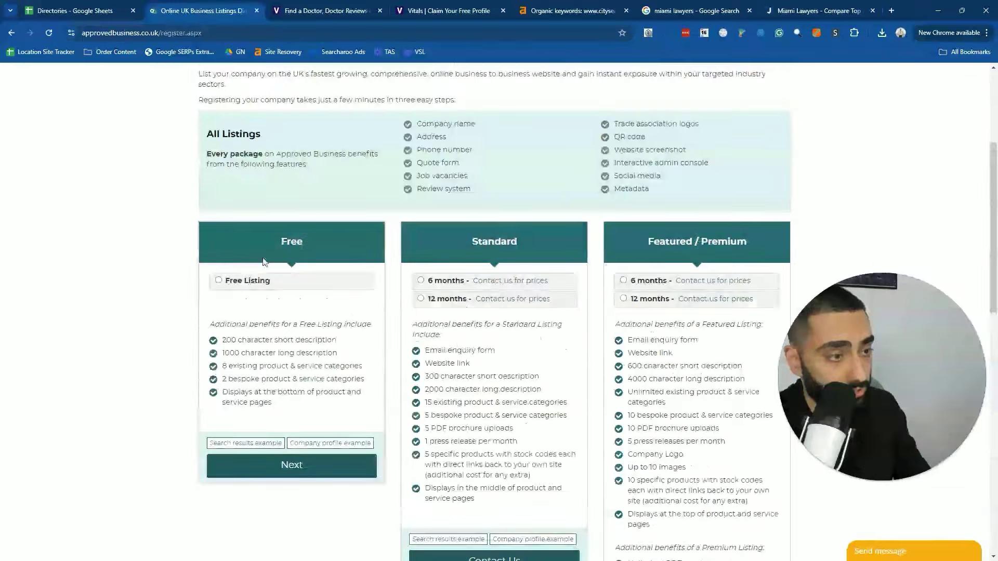
pyautogui.scroll(-7, 681, 251)
pyautogui.scroll(4, 684, 300)
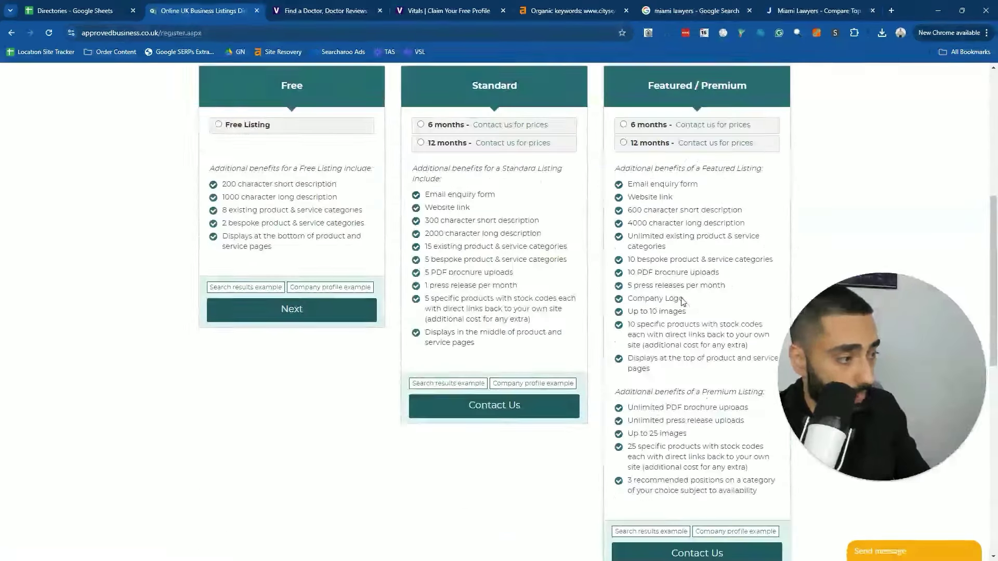
pyautogui.scroll(2, 684, 300)
pyautogui.scroll(-2, 684, 300)
pyautogui.scroll(1, 684, 300)
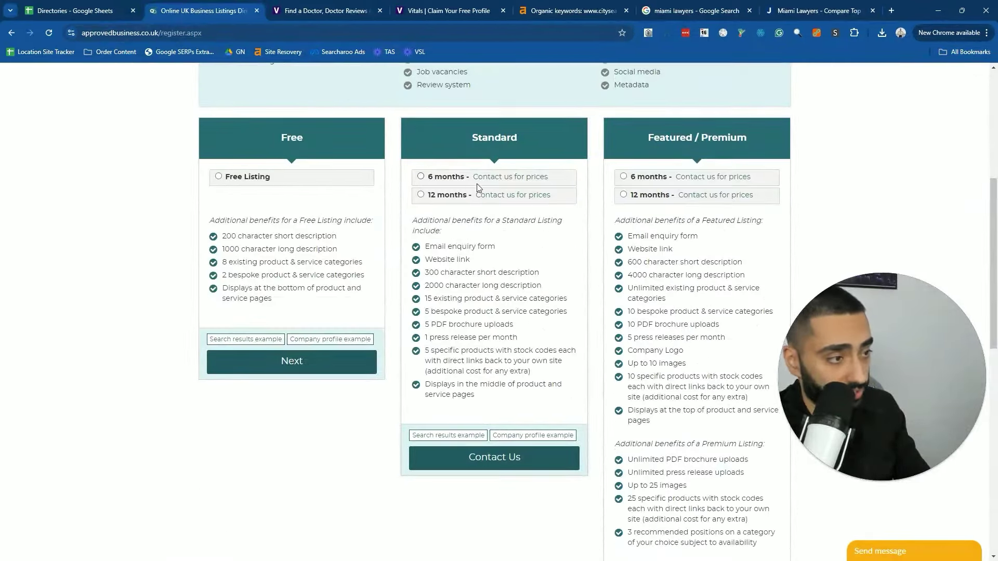
pyautogui.click(219, 177)
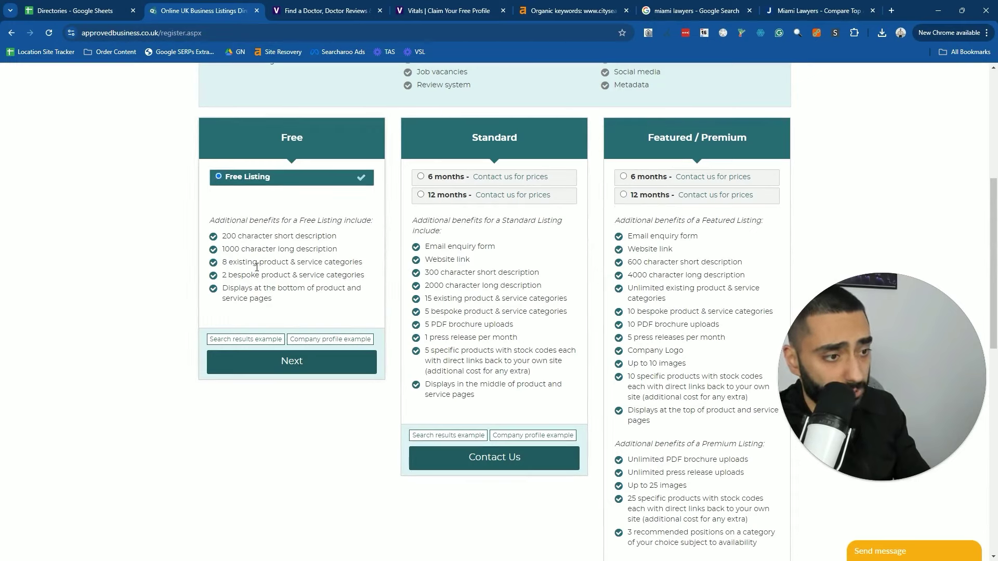
pyautogui.click(291, 359)
pyautogui.scroll(-9, 219, 352)
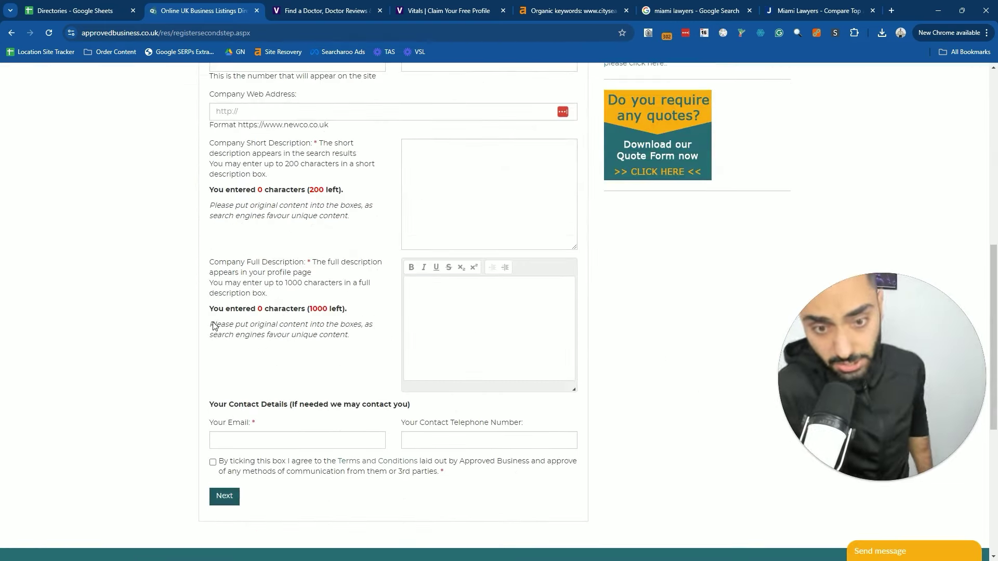
# Inspect the company details form's Address Line 1 and 3 fields, then close the Approved Business tab
pyautogui.click(310, 7)
pyautogui.click(200, 5)
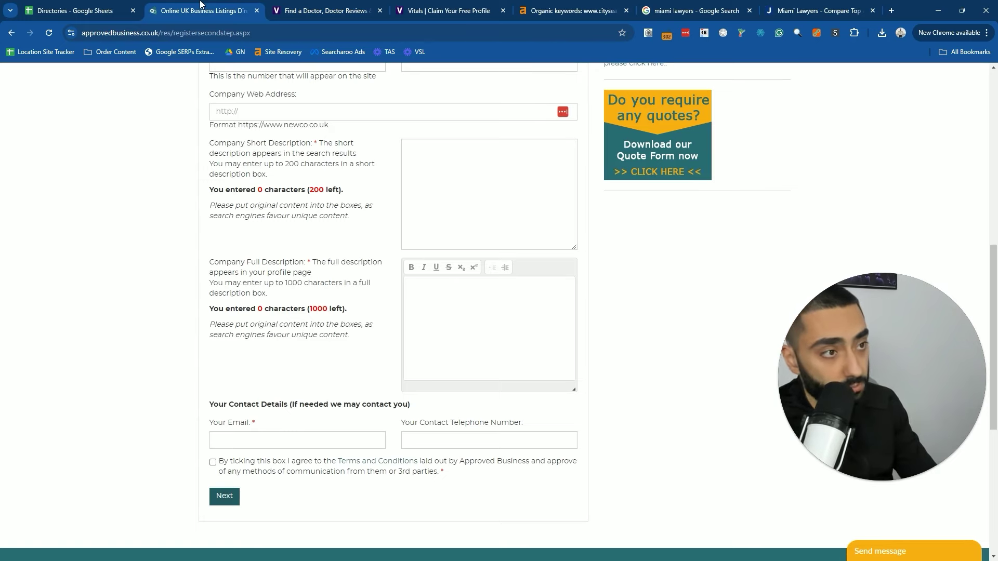
pyautogui.scroll(4, 101, 218)
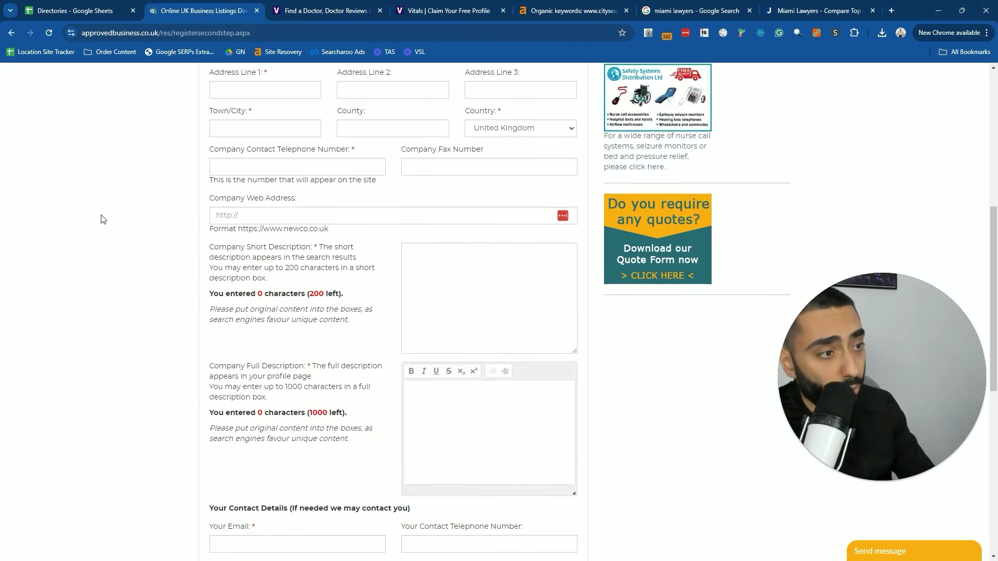
pyautogui.click(521, 196)
pyautogui.click(216, 194)
pyautogui.click(118, 229)
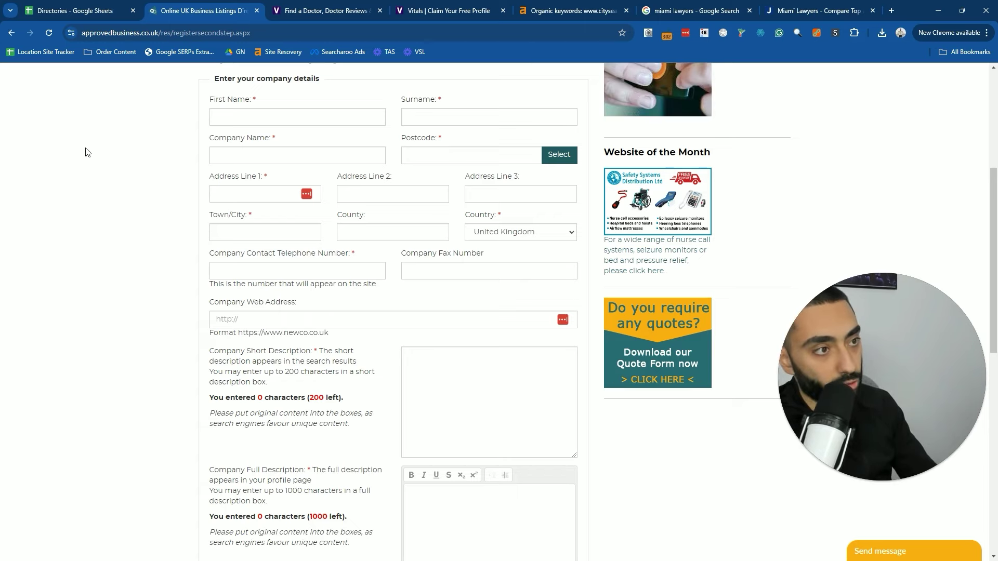
pyautogui.hotkey('ctrl', 'w')
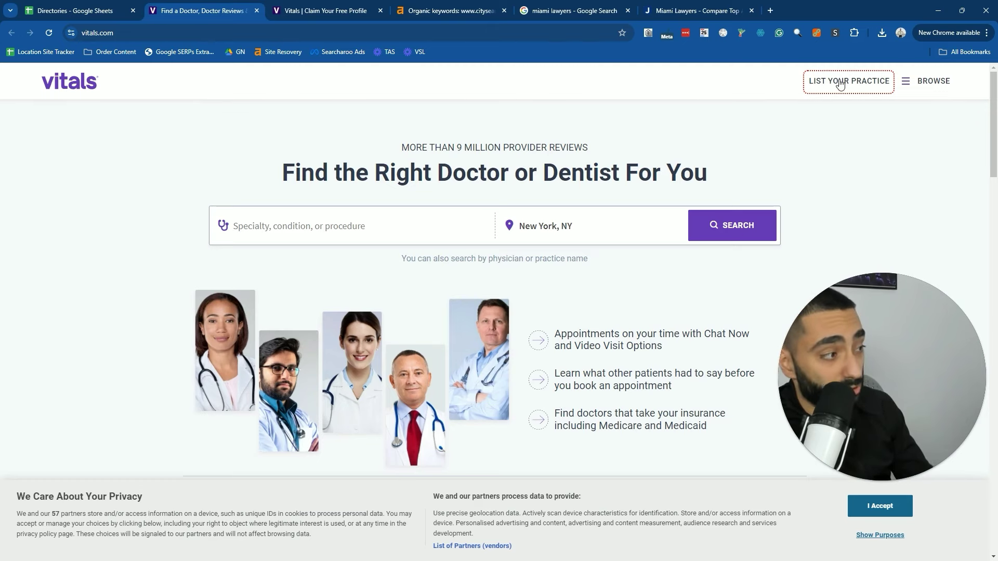
# Switch to 'Vitals | Claim Your Free Profile' and scroll through its email, name, company and phone form
pyautogui.click(346, 6)
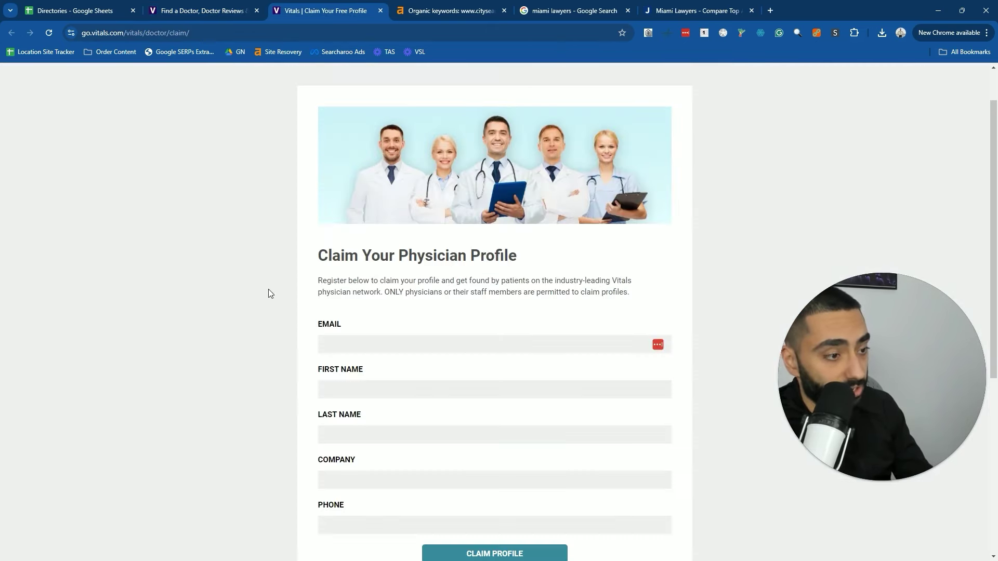
pyautogui.scroll(-5, 381, 264)
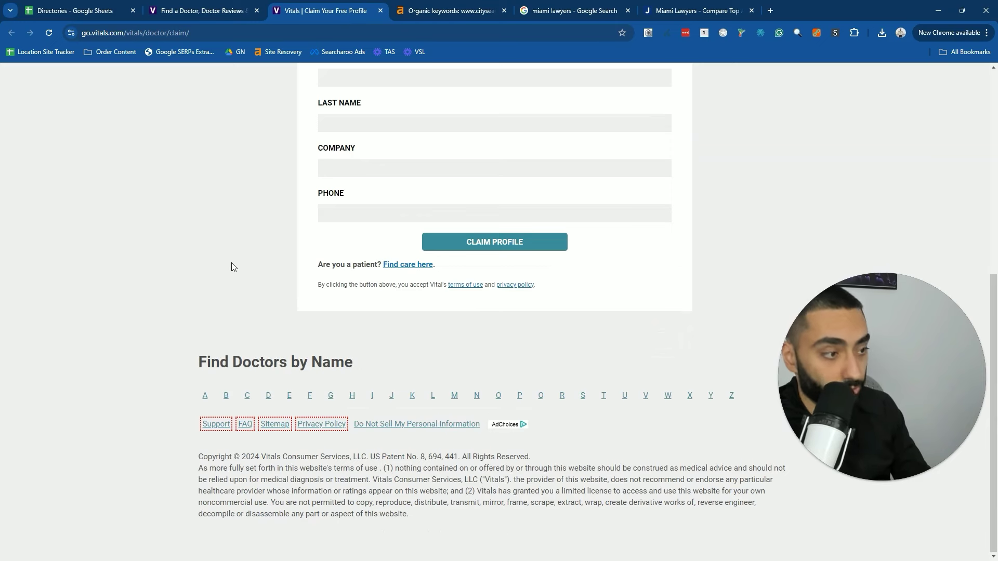
# Review the Directories sheet's America list from Yelp downward, with every Acquired box still unticked
pyautogui.click(72, 10)
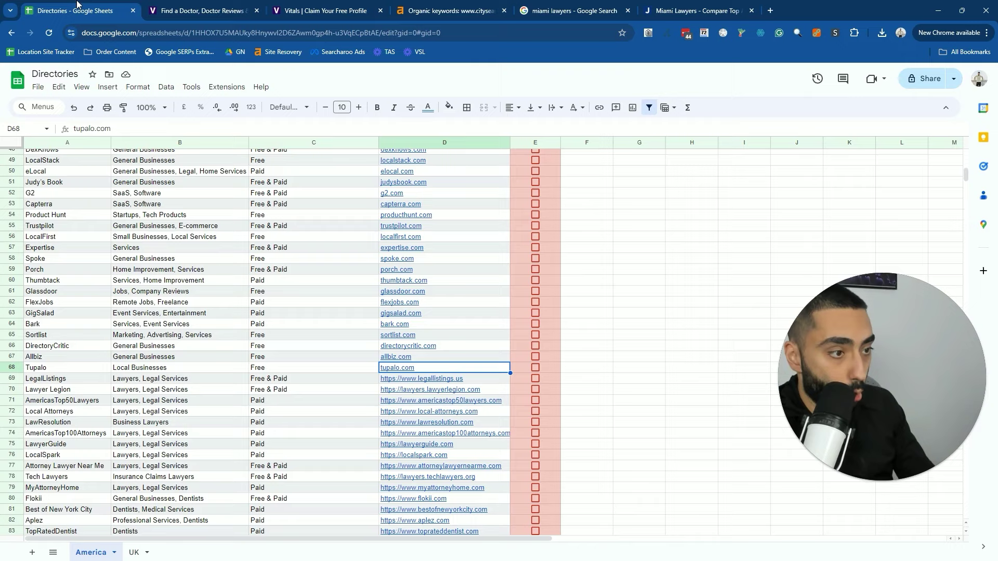
pyautogui.scroll(8, 587, 238)
pyautogui.scroll(2, 583, 242)
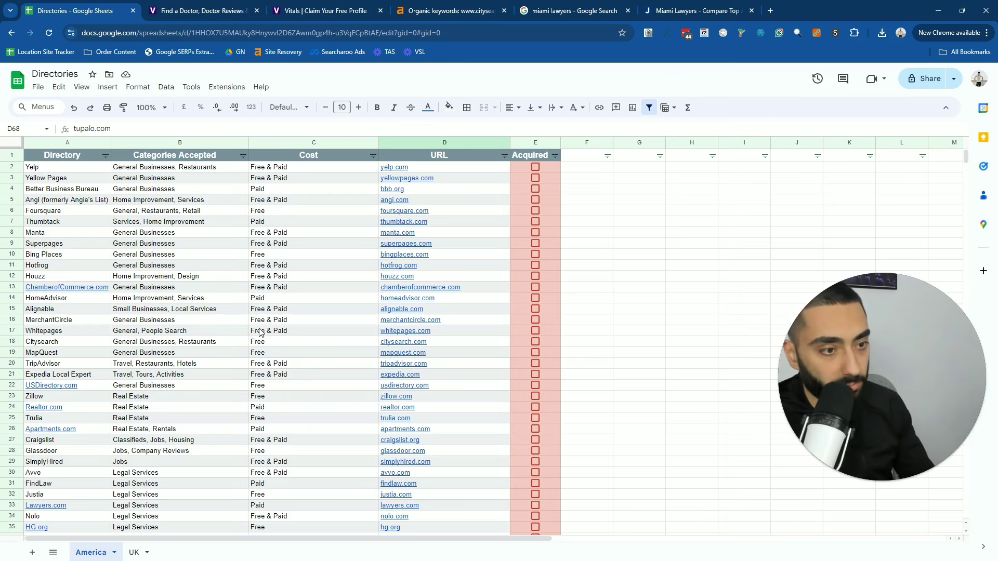
pyautogui.click(177, 289)
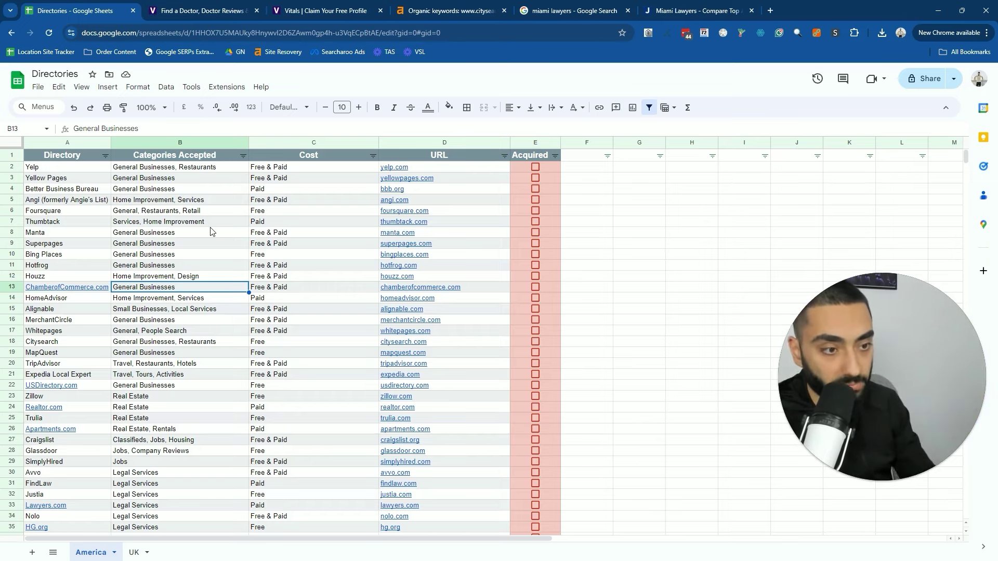
pyautogui.scroll(-6, 206, 291)
pyautogui.scroll(-5, 232, 405)
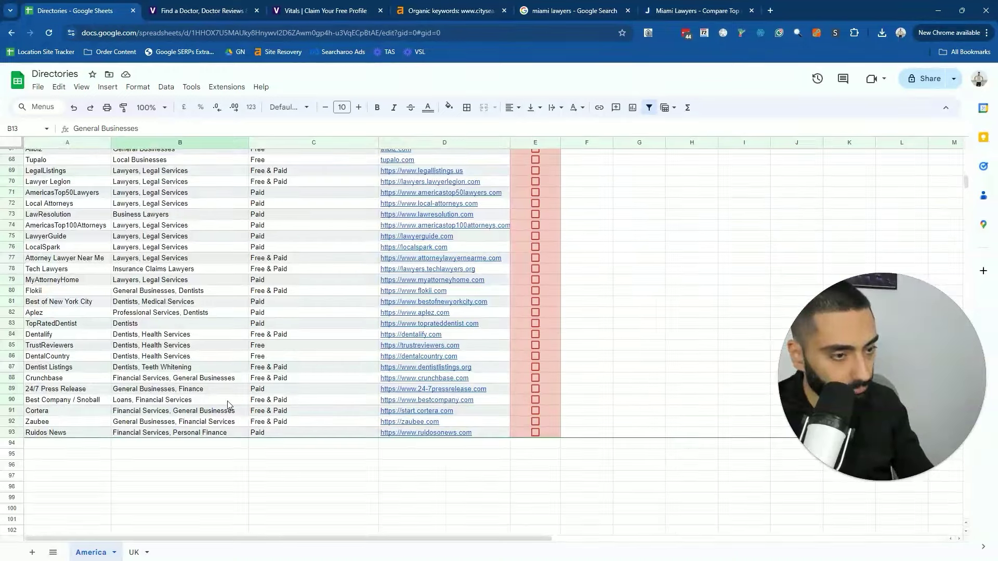
pyautogui.scroll(10, 233, 405)
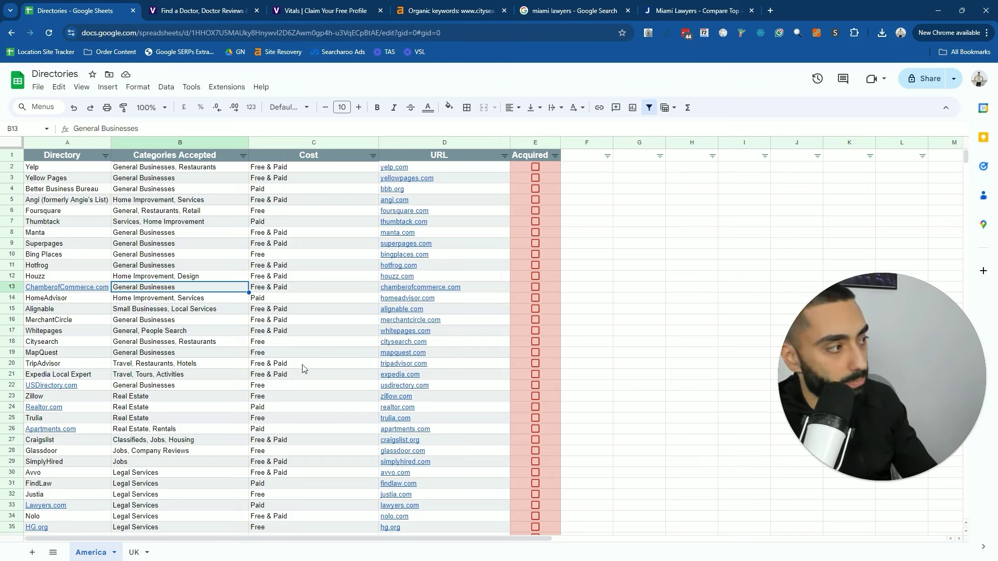
pyautogui.click(134, 553)
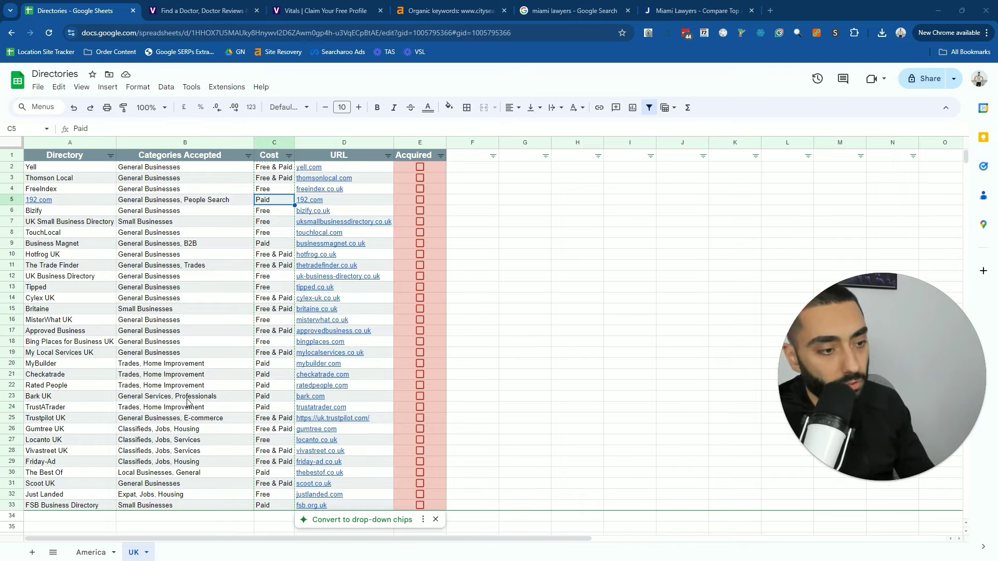
pyautogui.click(91, 553)
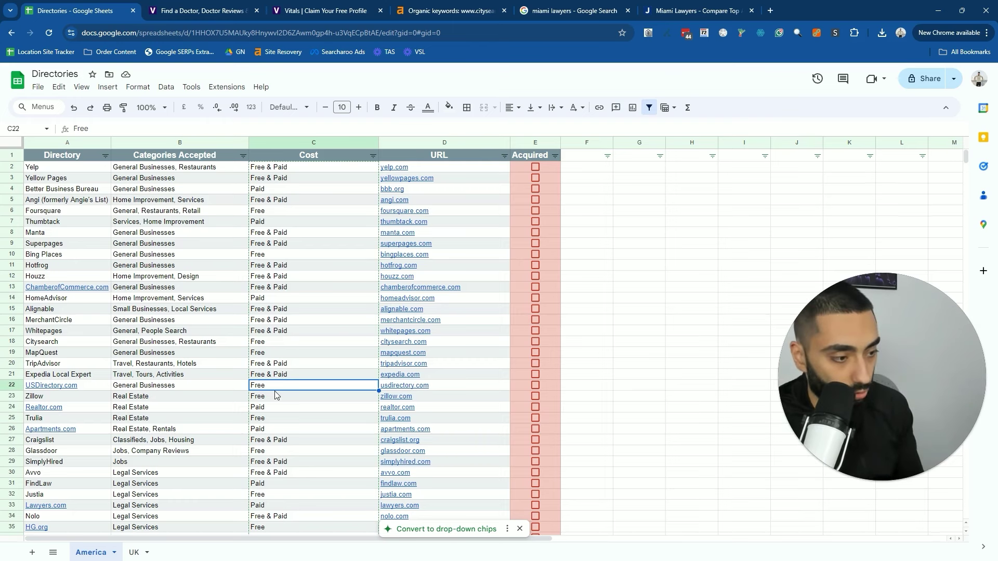
# Check findlaw.com from D31 in Ahrefs (DR 90, 2.7M traffic), then bring back the miami lawyers results
pyautogui.click(424, 483)
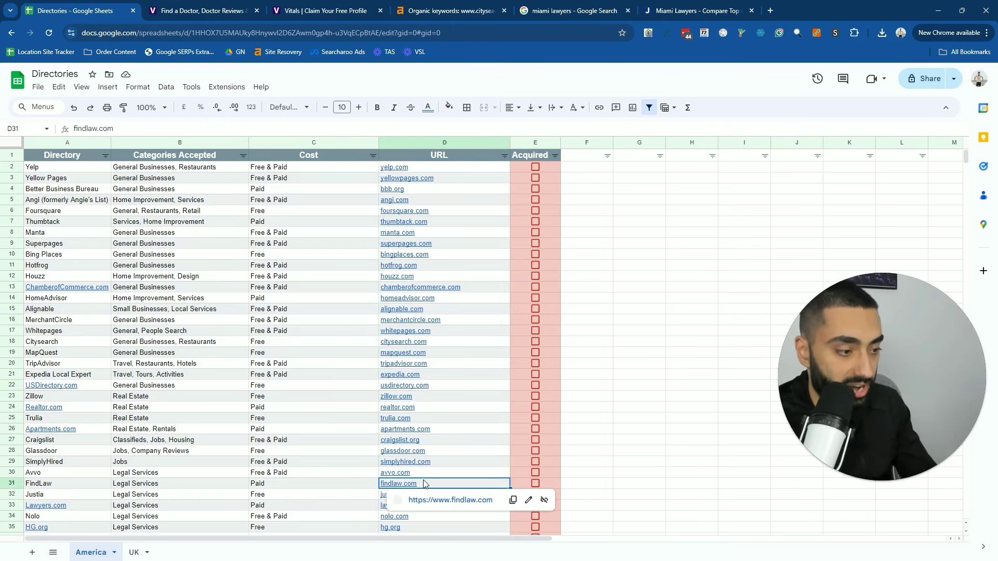
pyautogui.moveTo(442, 11); pyautogui.dragTo(208, 10)
pyautogui.hotkey('ctrl', 'a')
pyautogui.write('findlaw.com')
pyautogui.press('Return')
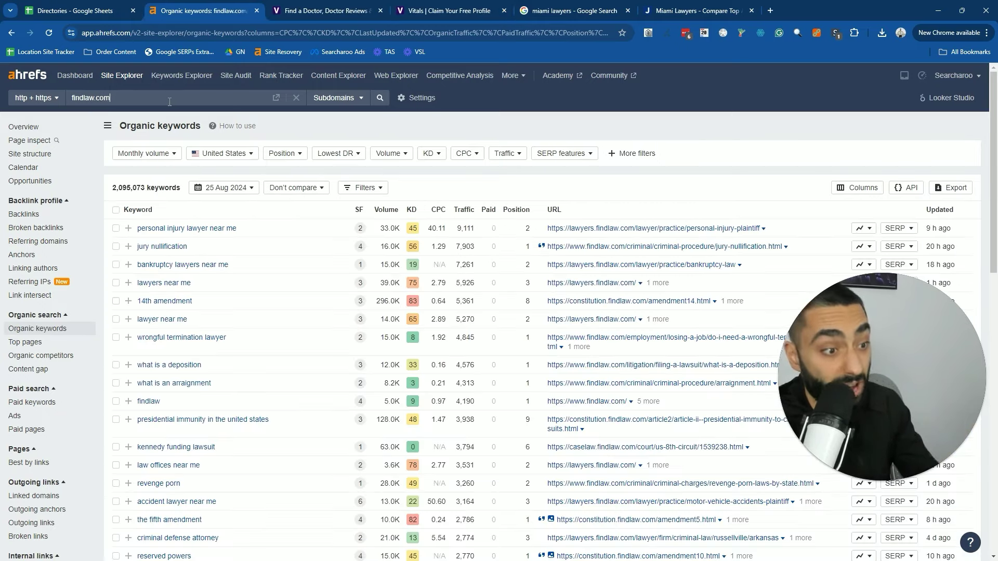
pyautogui.click(37, 129)
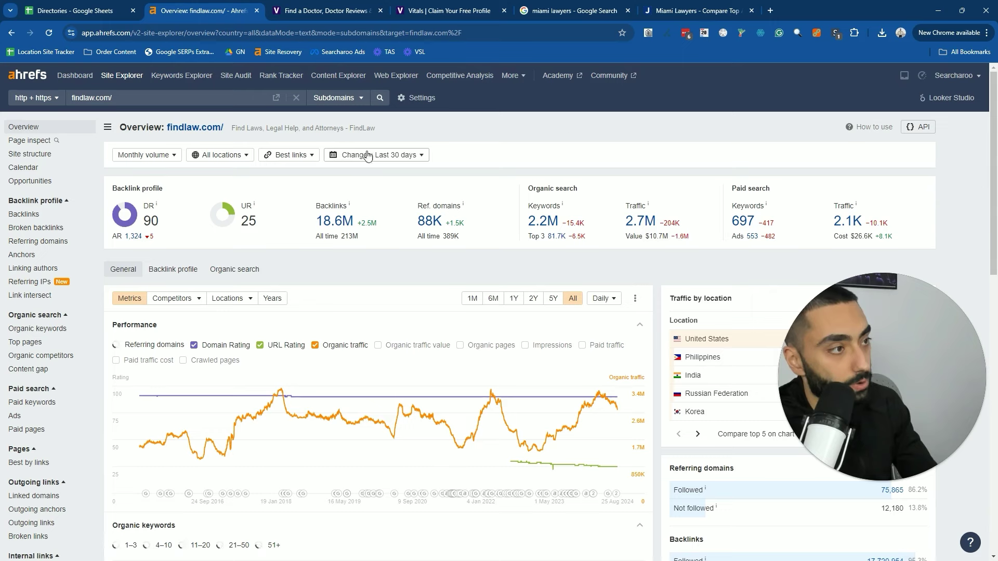
pyautogui.moveTo(572, 11); pyautogui.dragTo(325, 11)
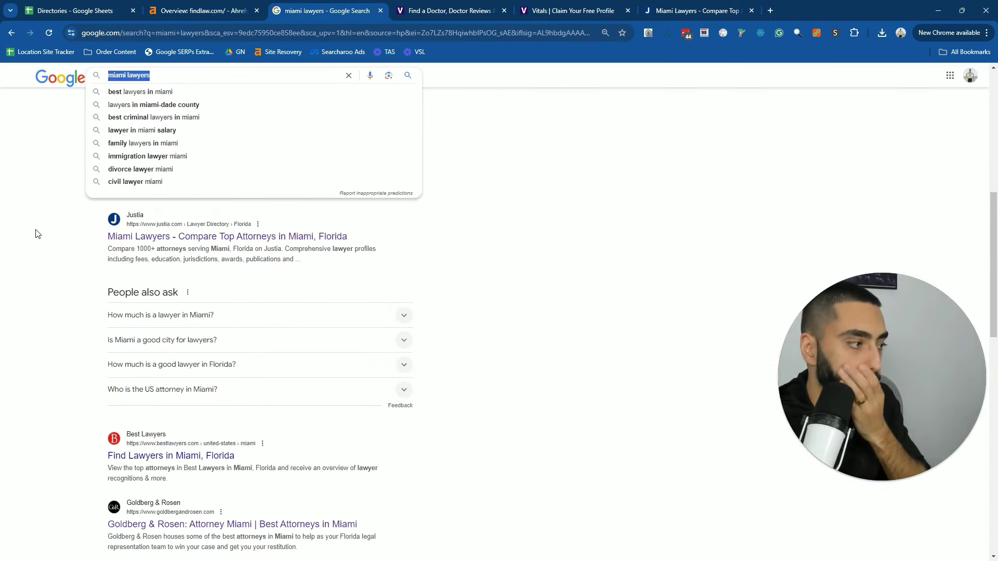
# Replace the old query with 'lawyers in new york' and scroll to the organic results
pyautogui.click(68, 344)
pyautogui.click(124, 75)
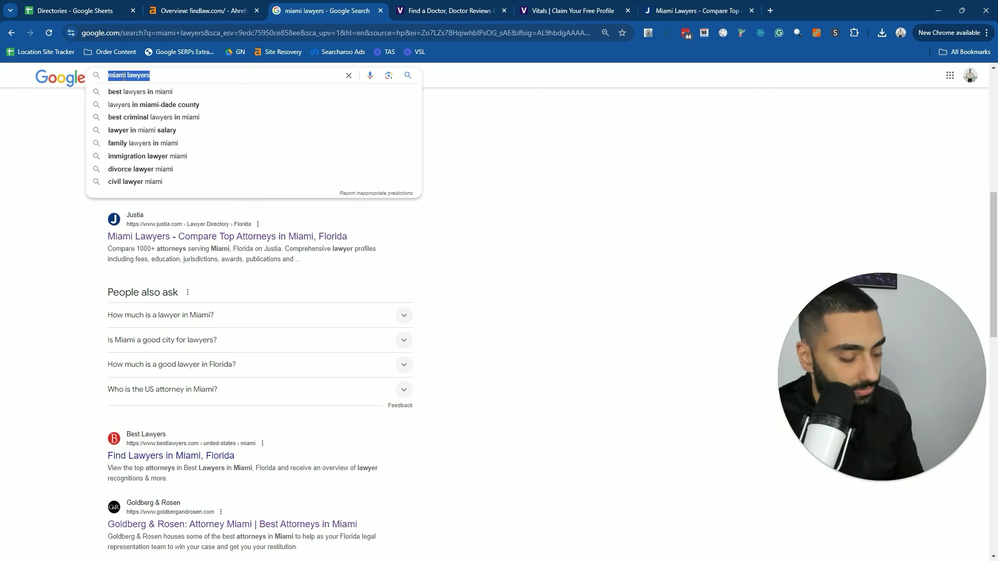
pyautogui.write('lawyers in ')
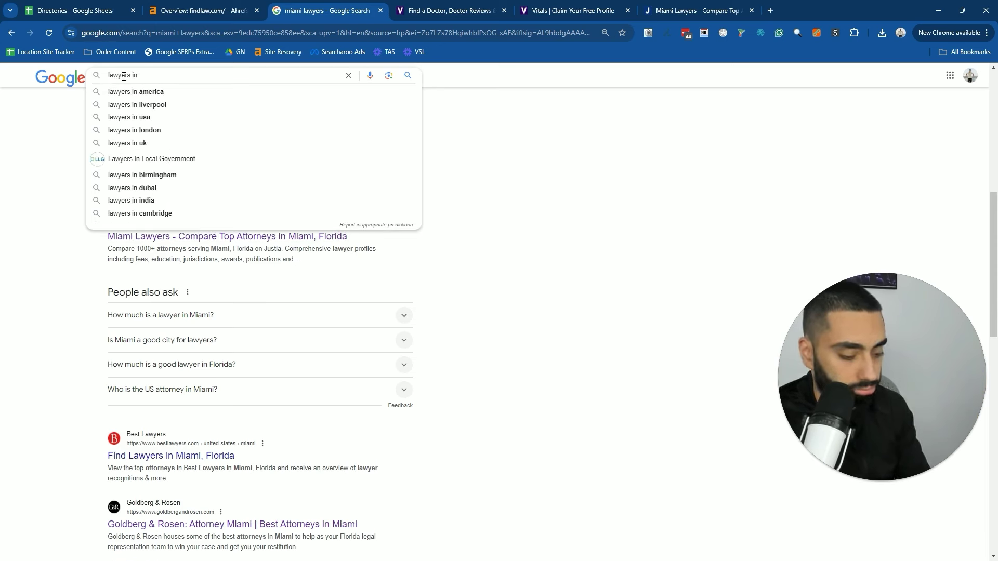
pyautogui.write('new york')
pyautogui.press('Return')
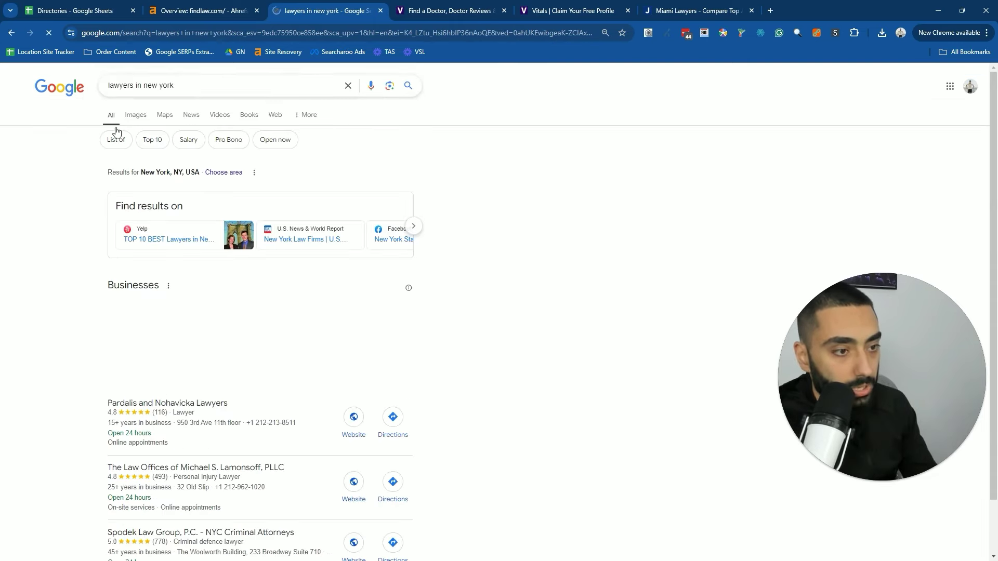
pyautogui.scroll(-8, 66, 225)
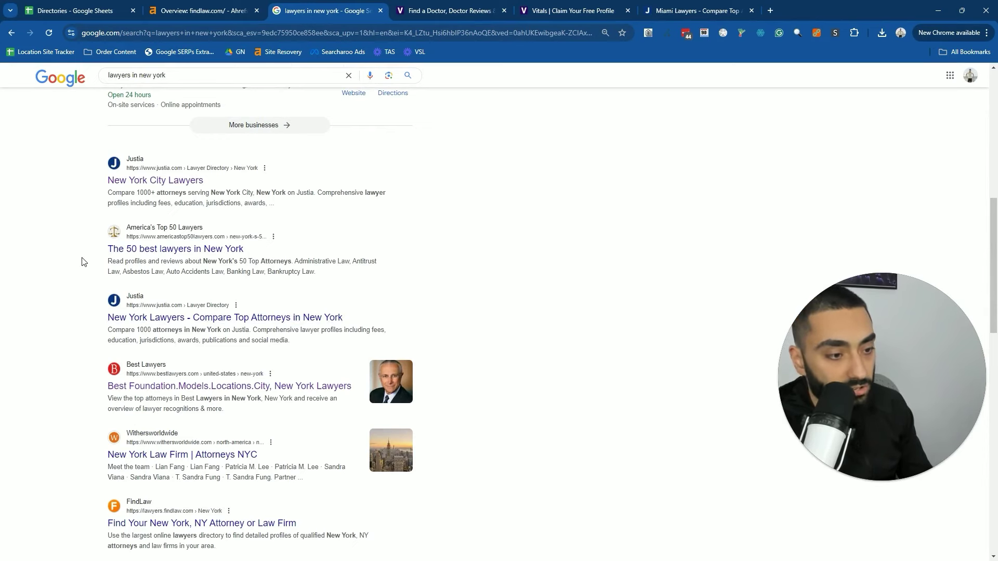
# Open the Justia, 50 best lawyers, Best Lawyers and New York law firm results in new tabs
pyautogui.middleClick(164, 181)
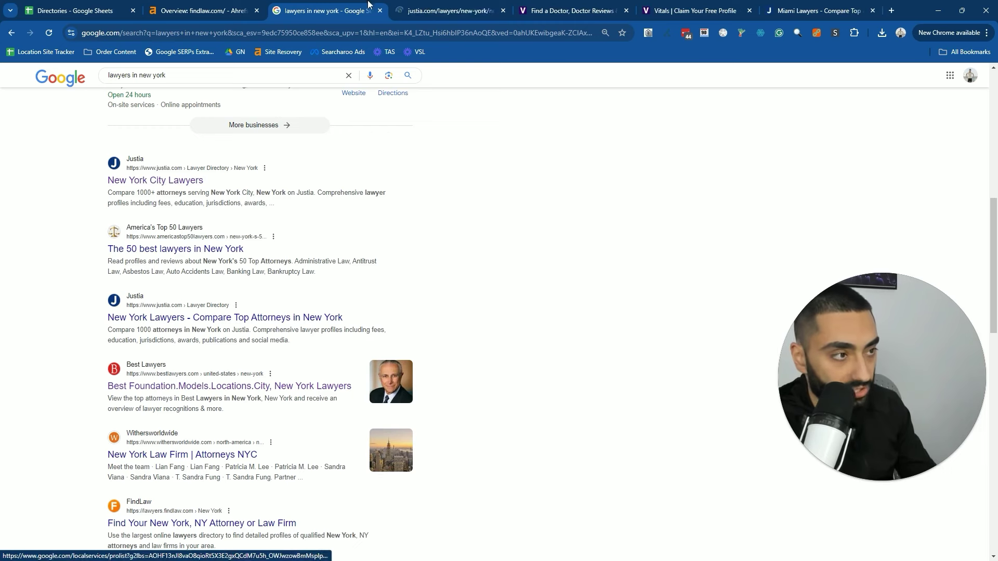
pyautogui.middleClick(159, 248)
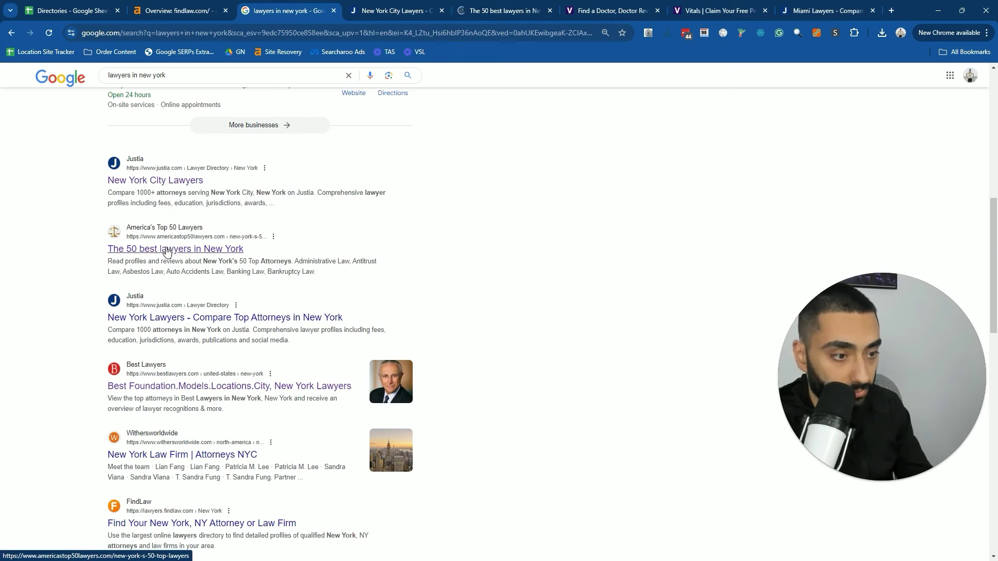
pyautogui.scroll(-1, 166, 252)
pyautogui.middleClick(151, 337)
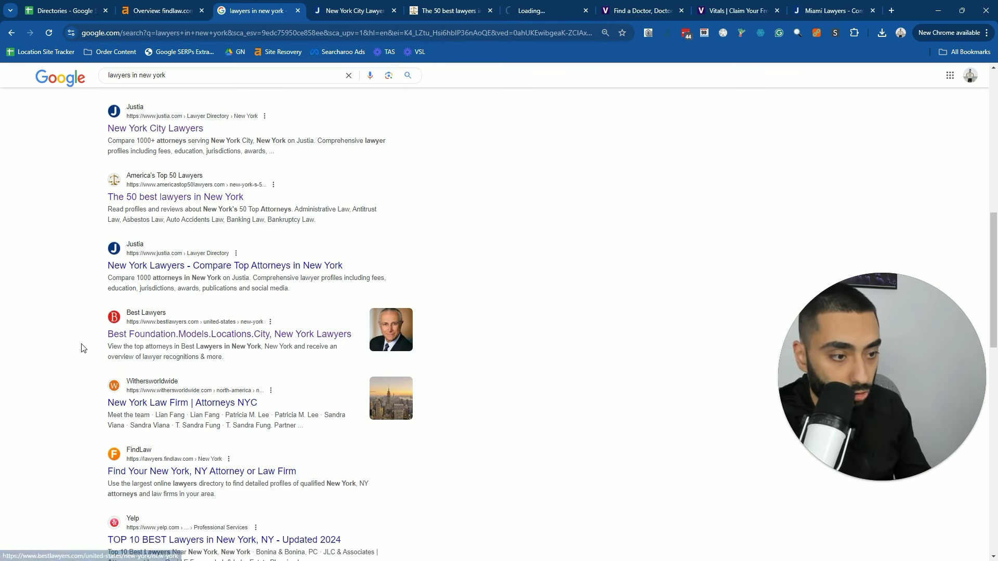
pyautogui.scroll(-2, 81, 348)
pyautogui.middleClick(191, 304)
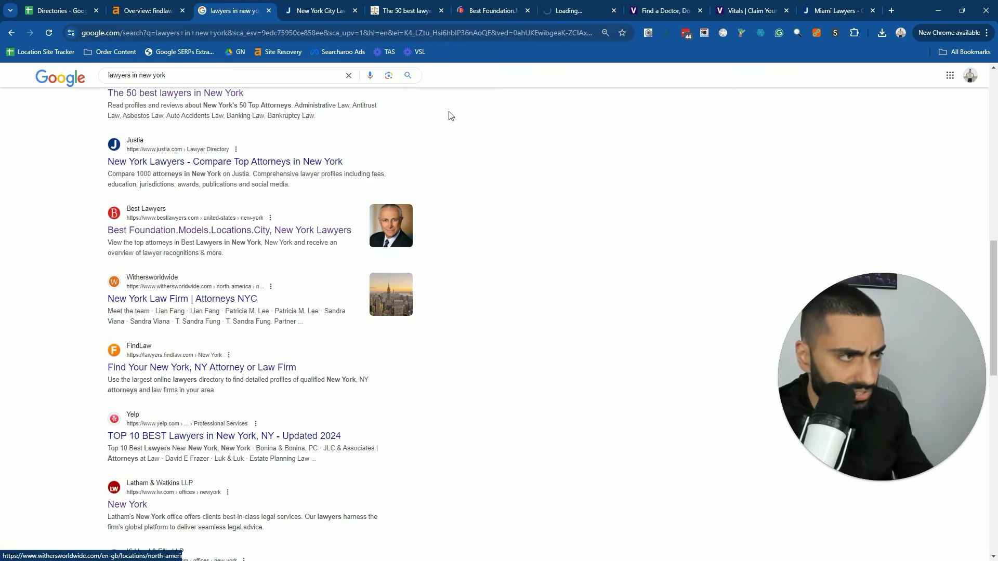
# Look through the New York law firm page, close it, and keep scrolling the results
pyautogui.hotkey('ctrl', '7')
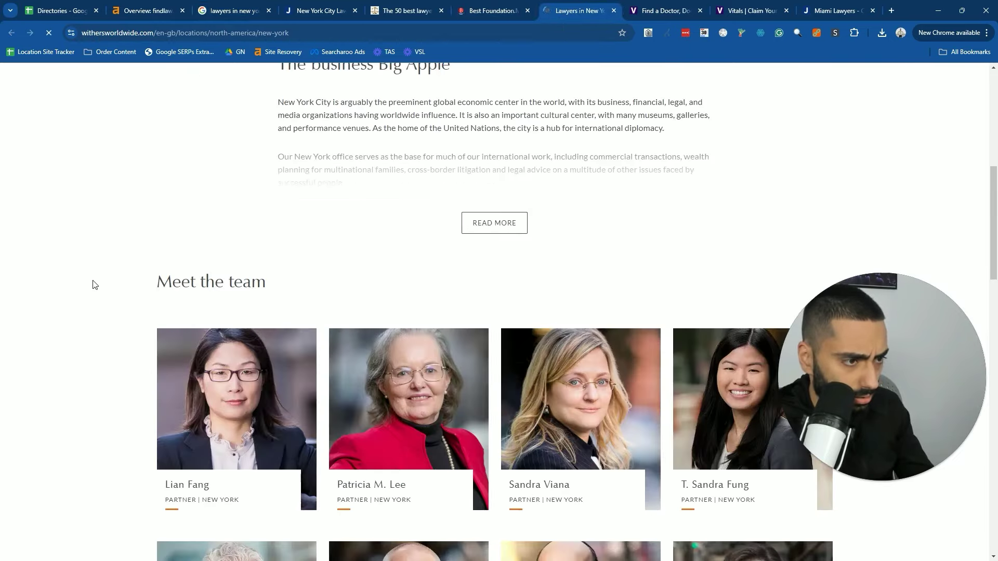
pyautogui.scroll(-3, 95, 281)
pyautogui.scroll(-6, 95, 281)
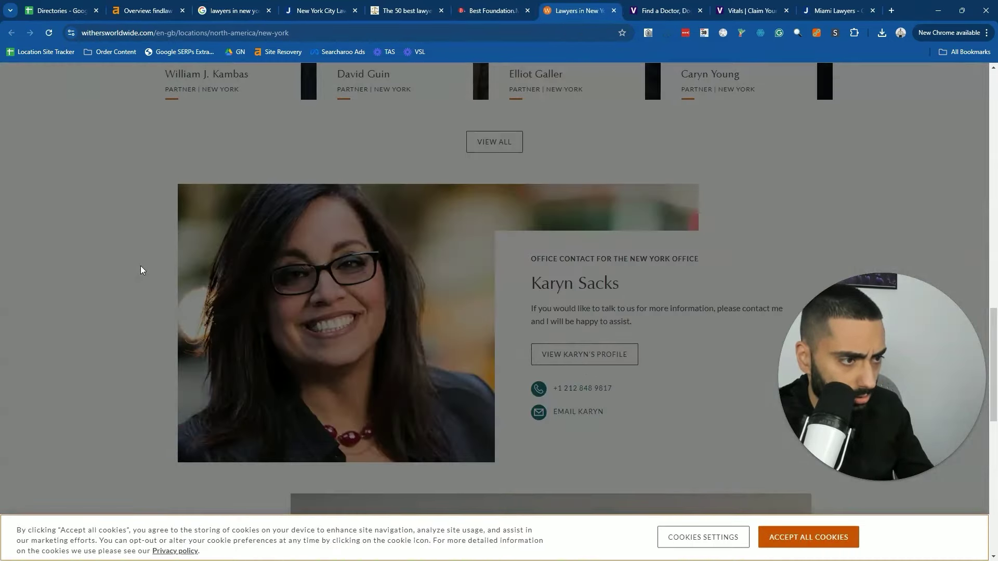
pyautogui.middleClick(576, 13)
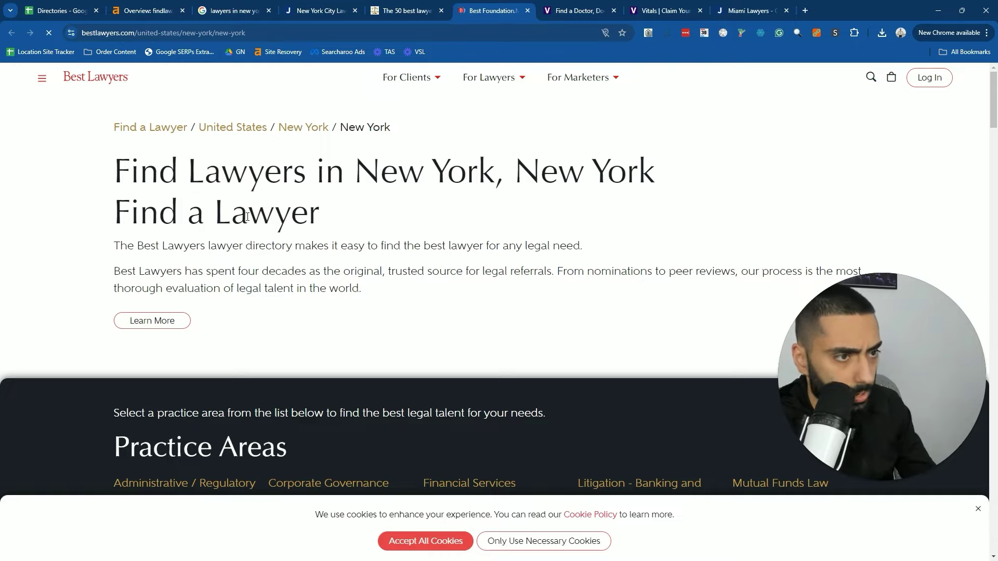
pyautogui.scroll(-8, 322, 256)
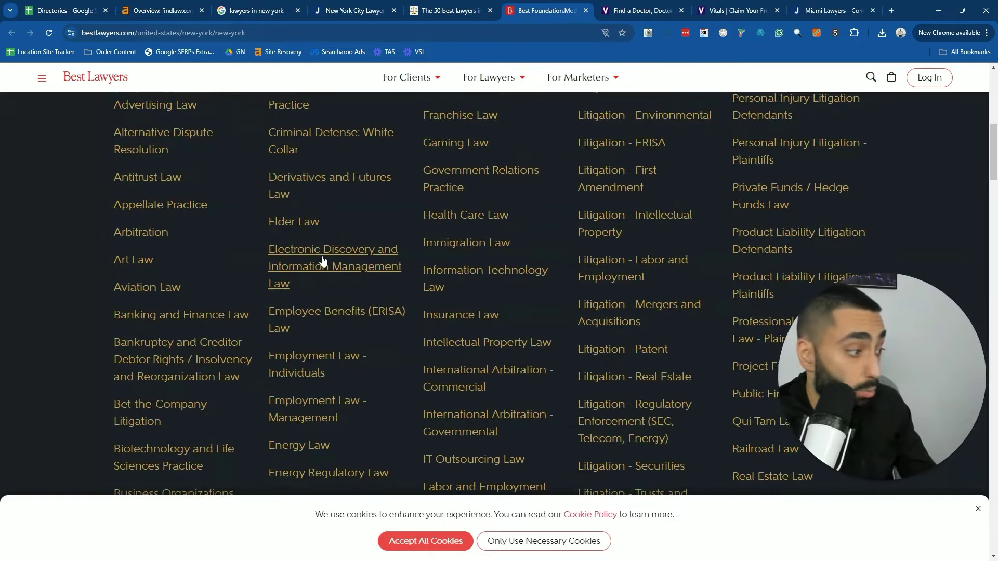
pyautogui.scroll(-7, 322, 257)
pyautogui.scroll(-10, 322, 260)
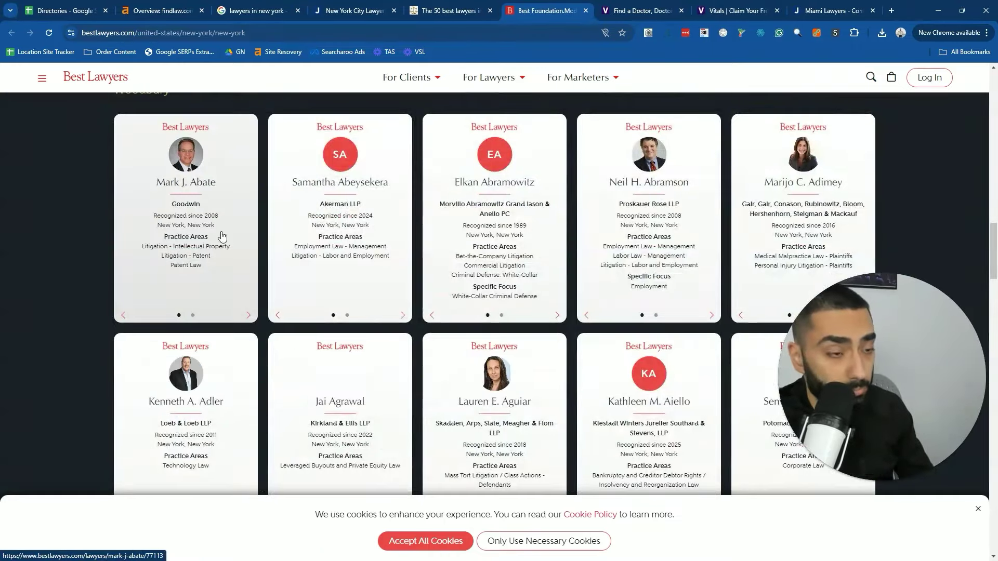
# Browse the America's Top 50 Lawyers and Justia New York City Lawyers pages
pyautogui.click(457, 10)
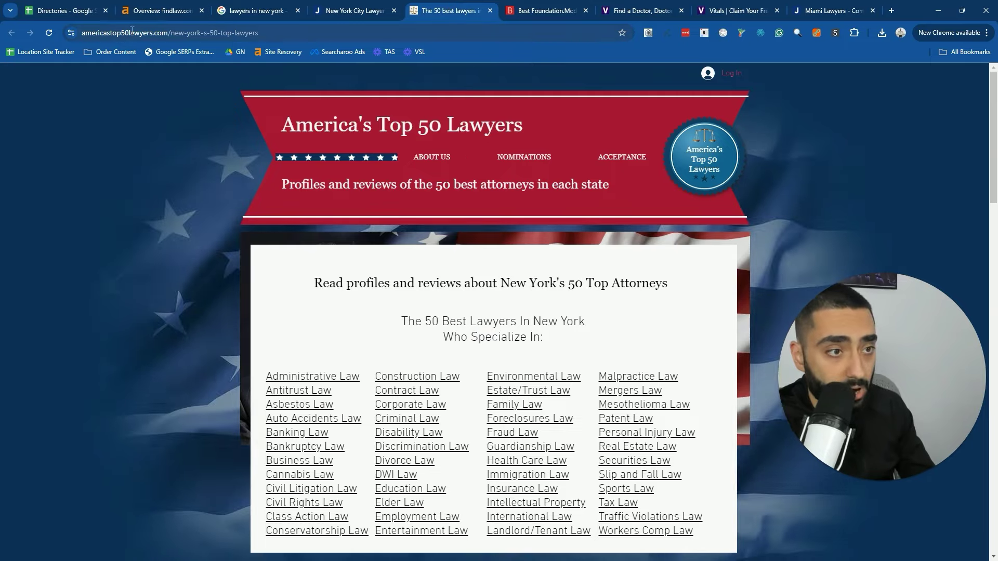
pyautogui.scroll(-9, 202, 238)
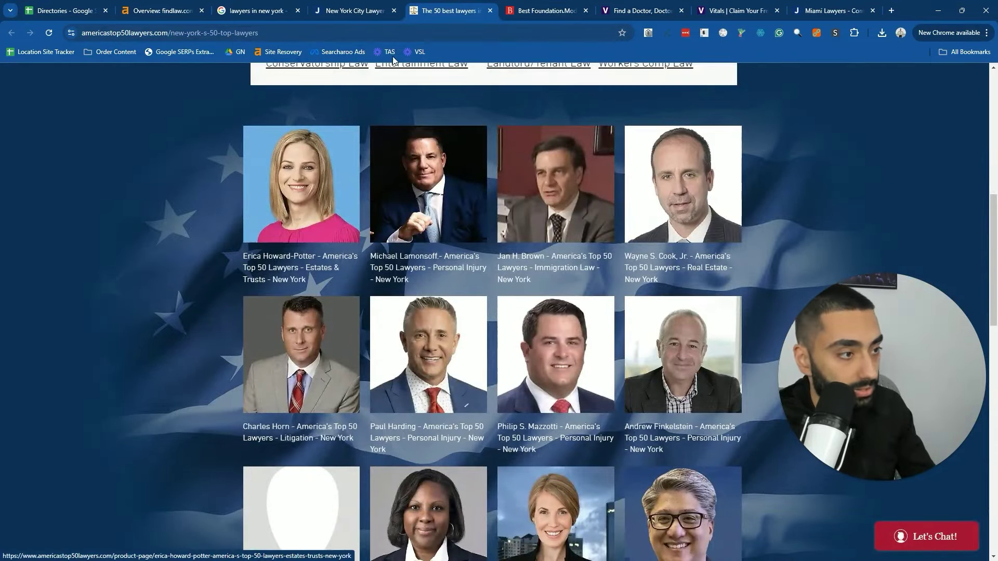
pyautogui.click(355, 11)
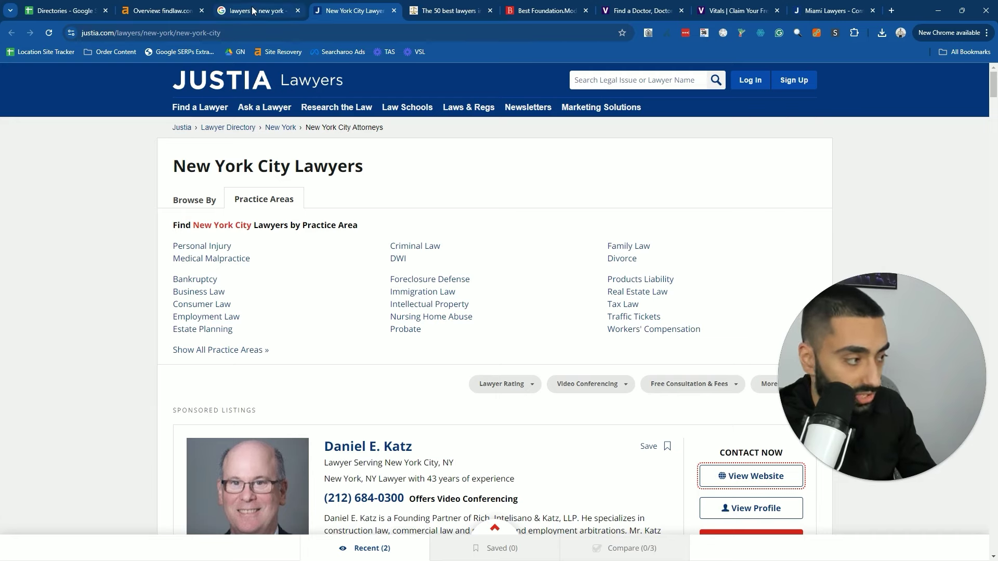
pyautogui.scroll(-7, 362, 236)
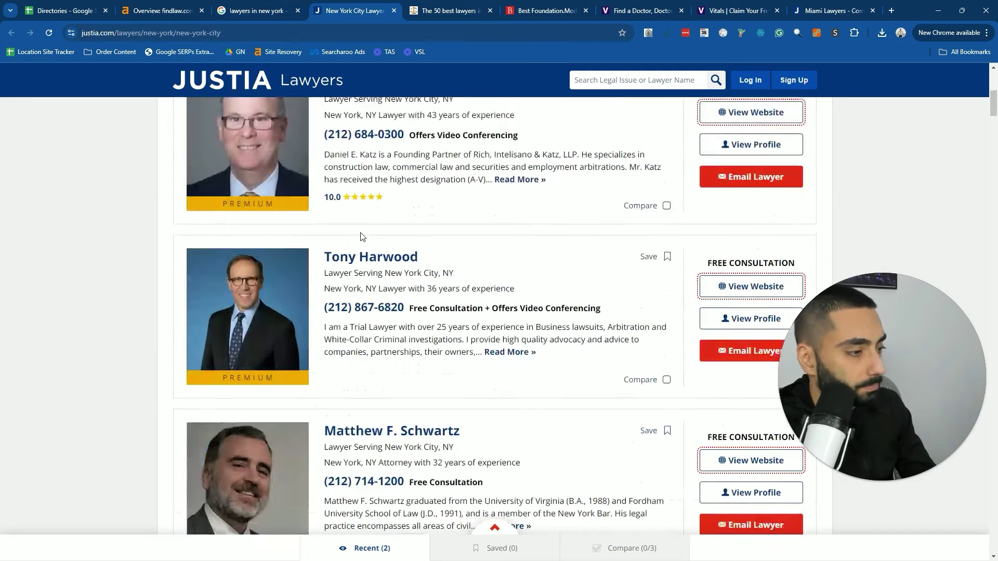
# Copy the Justia New York City Lawyers URL and select the Ahrefs target field
pyautogui.click(211, 32)
pyautogui.rightClick(157, 34)
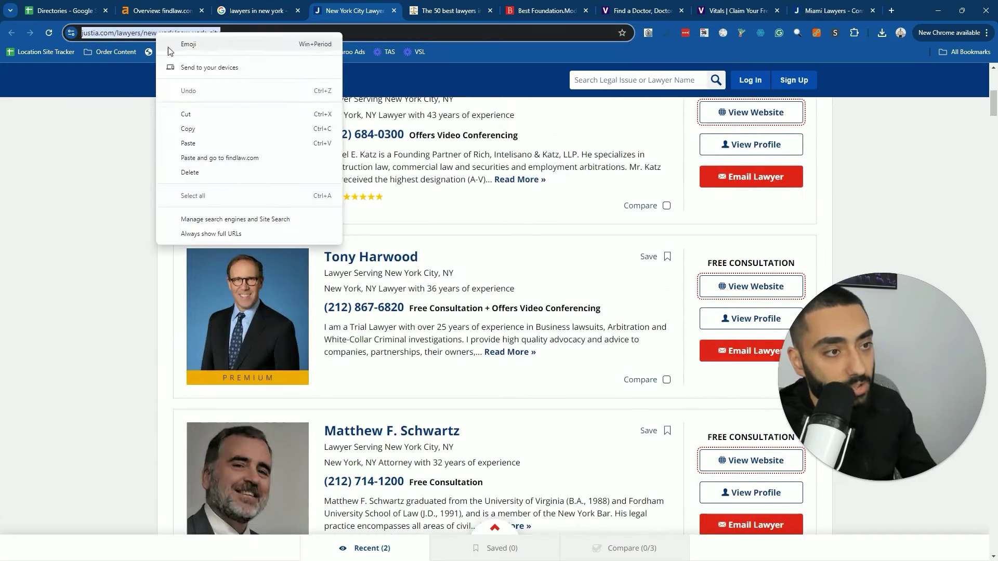
pyautogui.click(188, 129)
pyautogui.click(159, 11)
pyautogui.hotkey('ctrl', 'a')
# Run the Ahrefs overview on the Justia URL (DR 90, 3.8K traffic), then return to Directories
pyautogui.hotkey('ctrl', 'v')
pyautogui.press('Return')
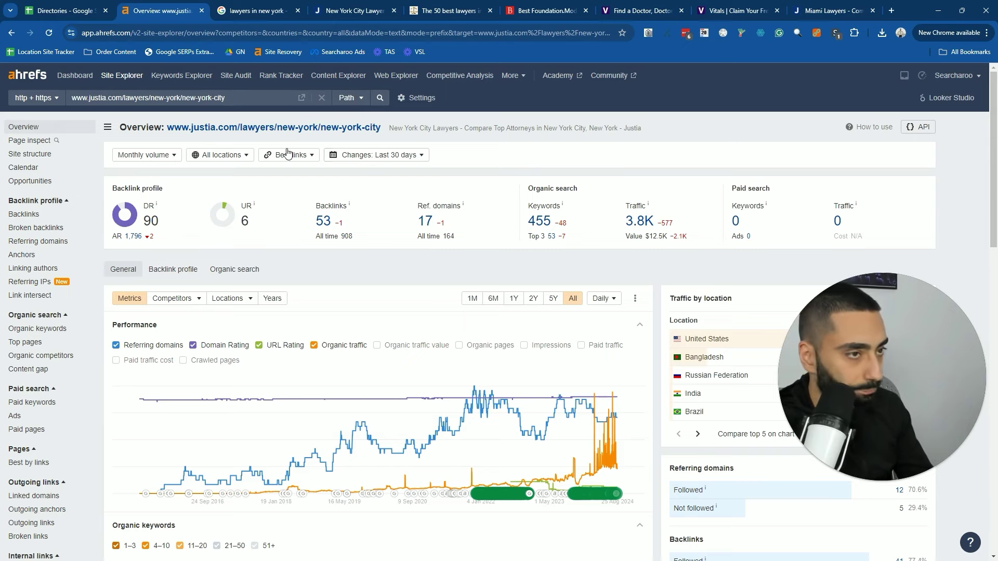
pyautogui.click(70, 10)
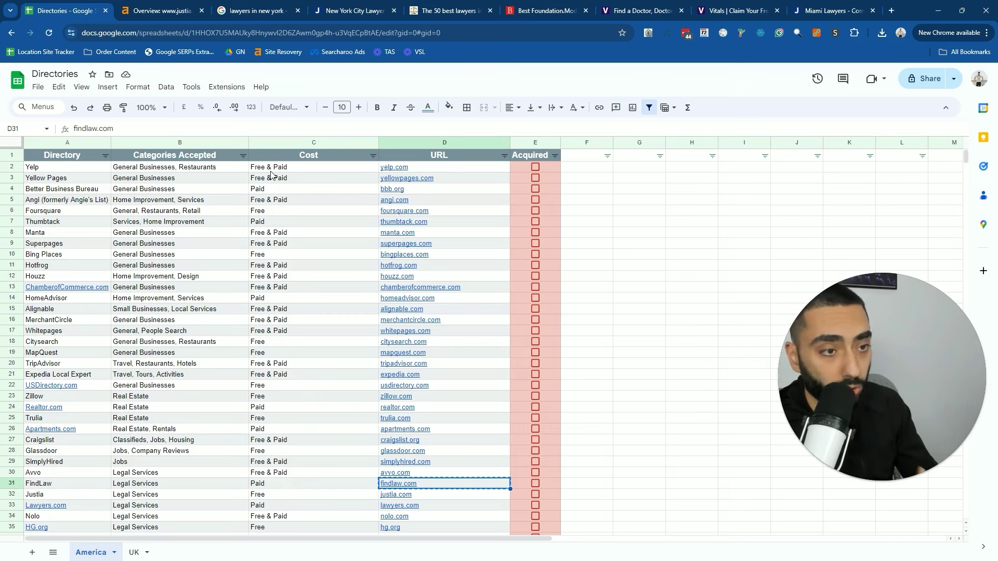
pyautogui.moveTo(275, 169); pyautogui.dragTo(296, 387)
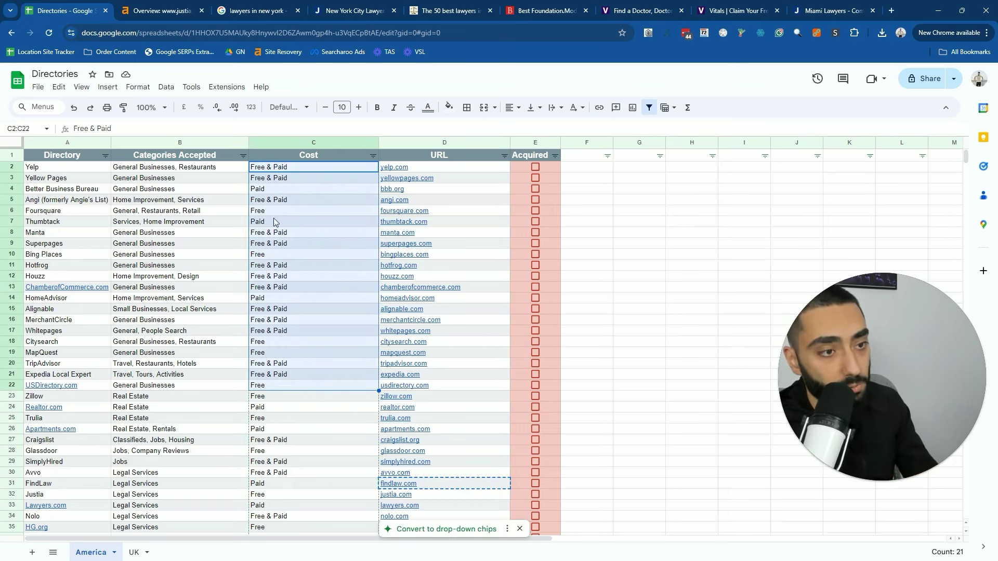
pyautogui.click(311, 199)
pyautogui.click(406, 170)
pyautogui.click(358, 179)
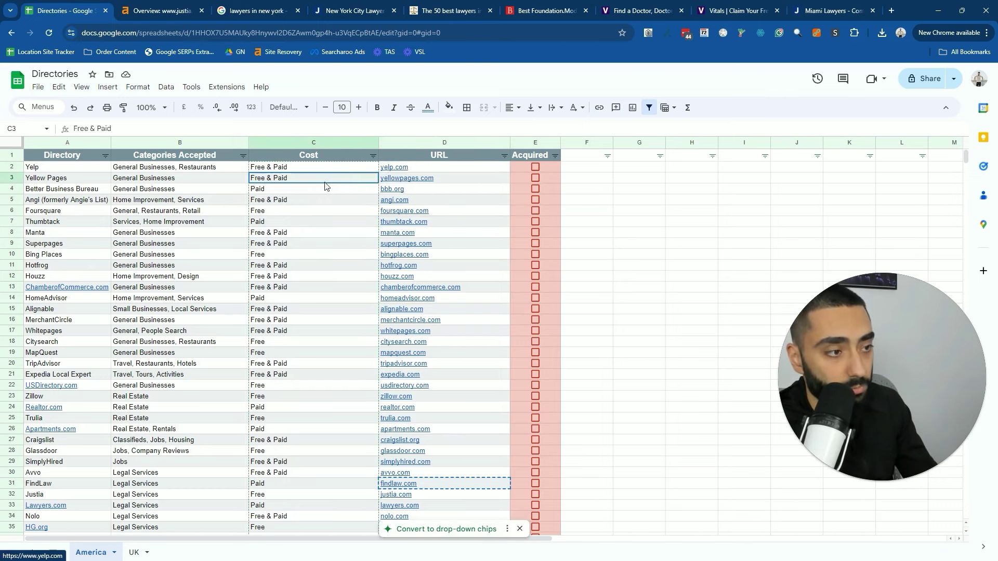
pyautogui.click(398, 181)
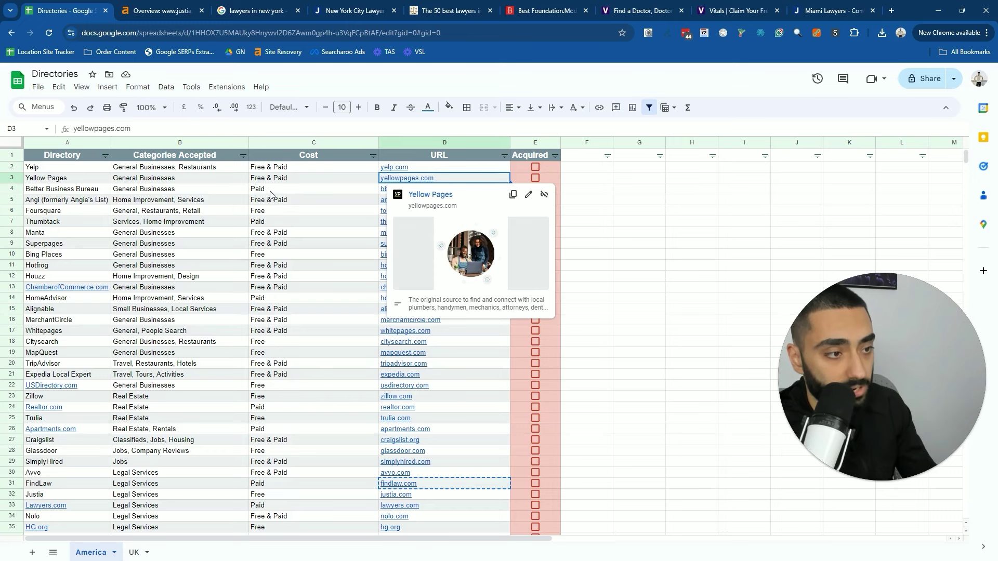
pyautogui.click(306, 194)
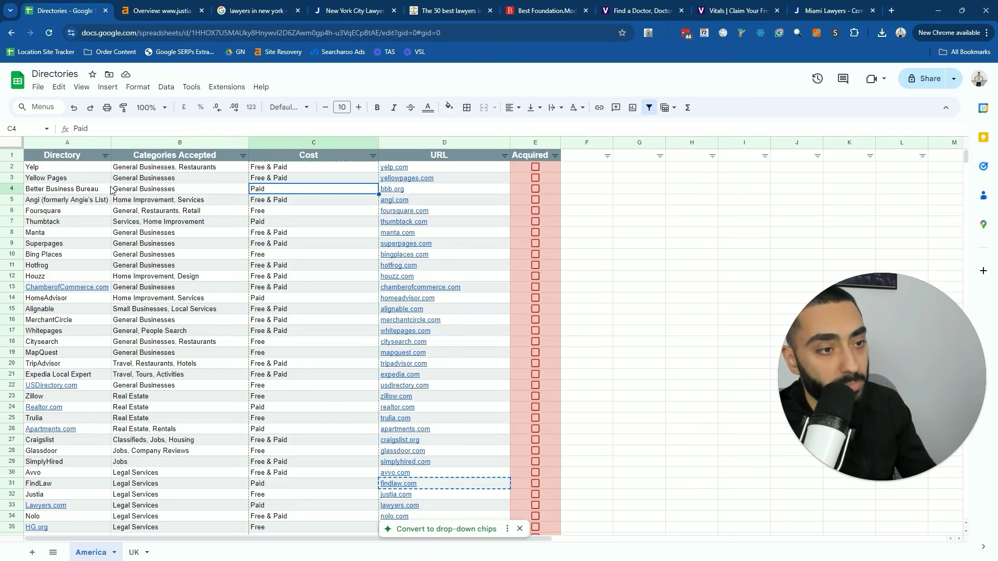
pyautogui.click(405, 192)
pyautogui.click(316, 203)
pyautogui.click(401, 202)
pyautogui.click(446, 216)
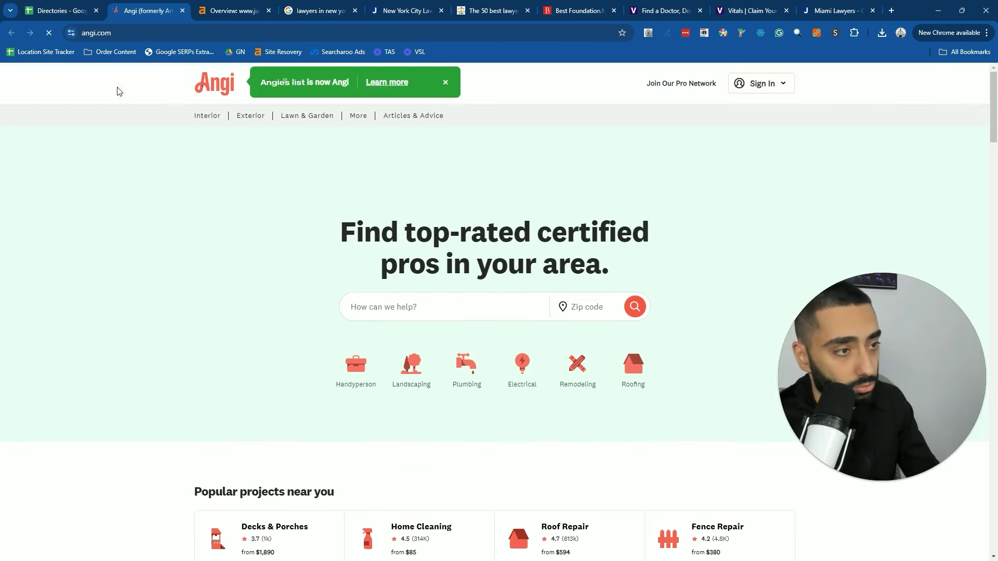
pyautogui.click(83, 7)
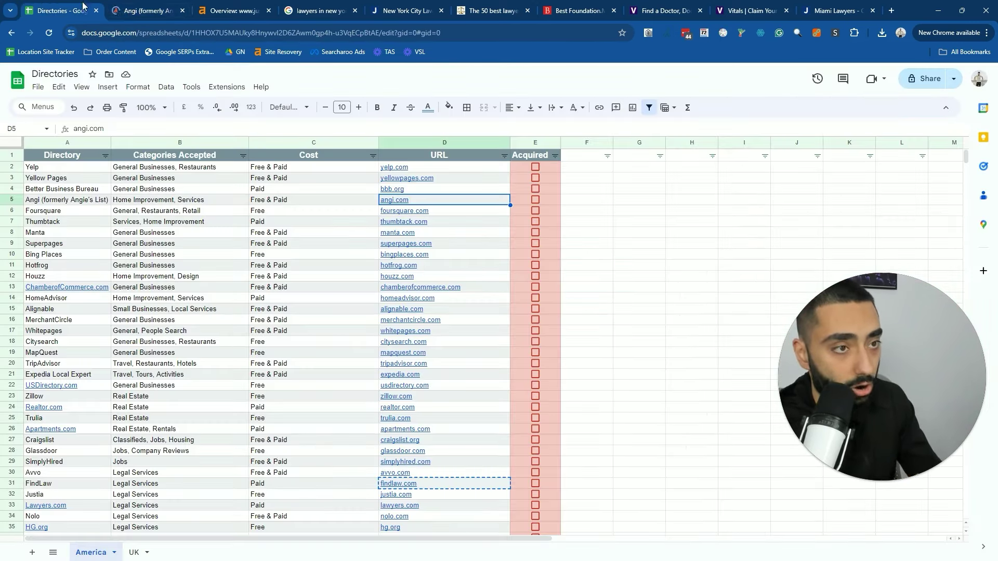
pyautogui.click(534, 168)
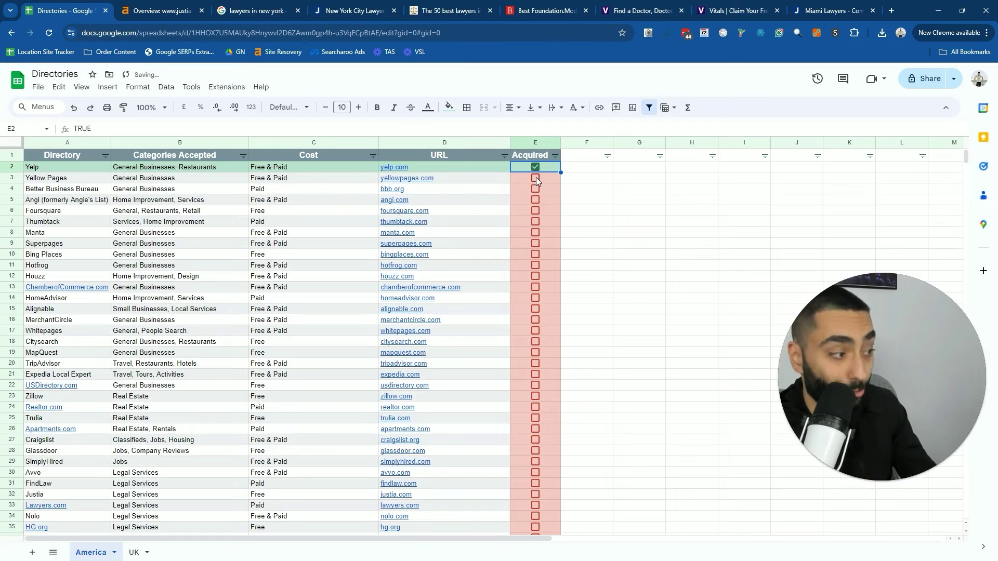
pyautogui.click(535, 177)
pyautogui.click(537, 179)
pyautogui.click(535, 170)
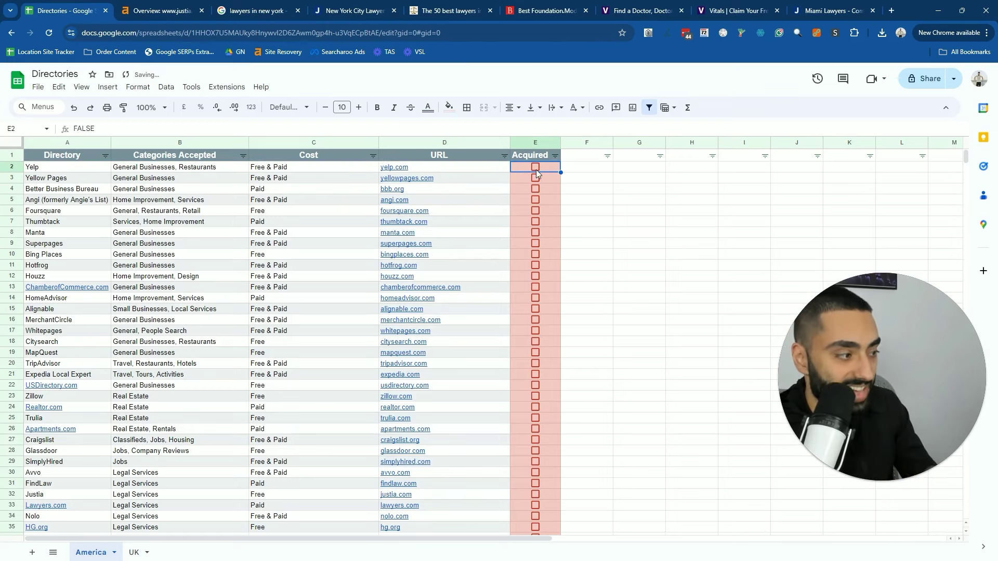
pyautogui.moveTo(470, 196)
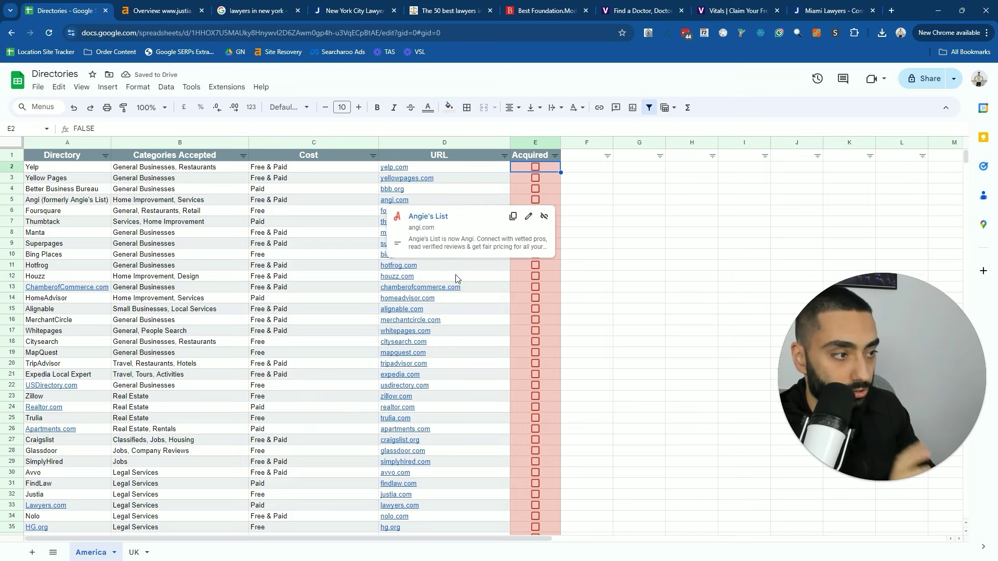
pyautogui.click(592, 171)
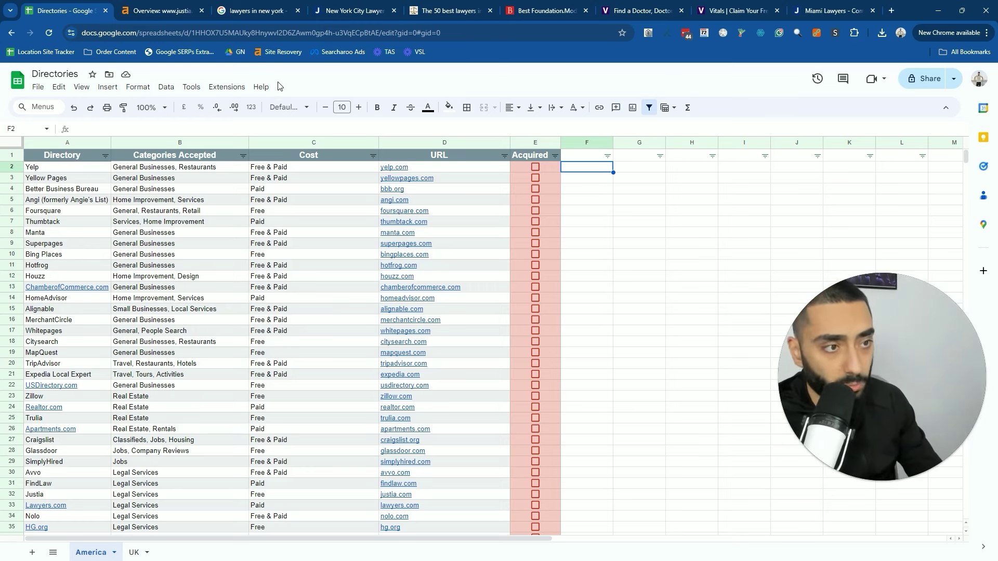
pyautogui.click(39, 91)
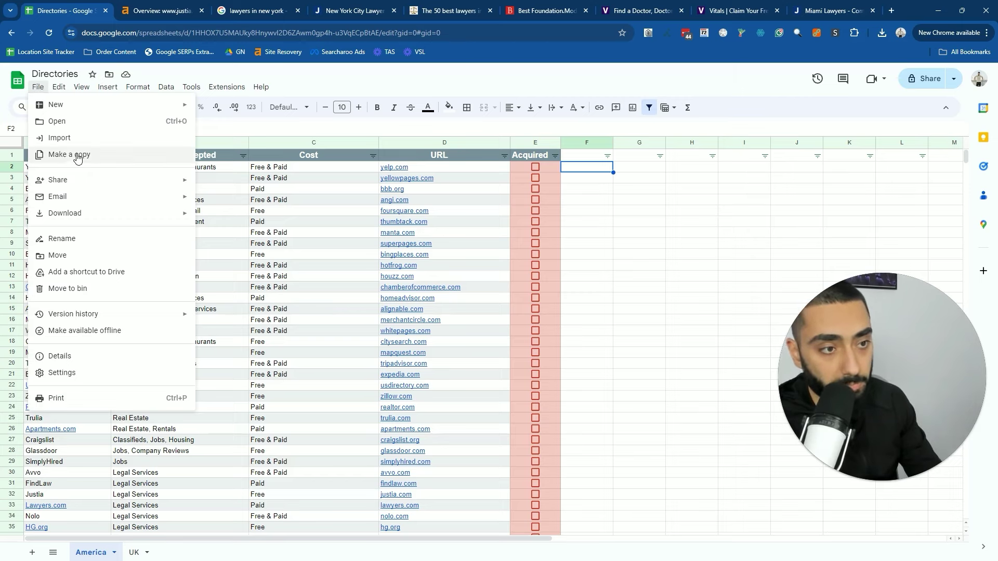
pyautogui.click(314, 75)
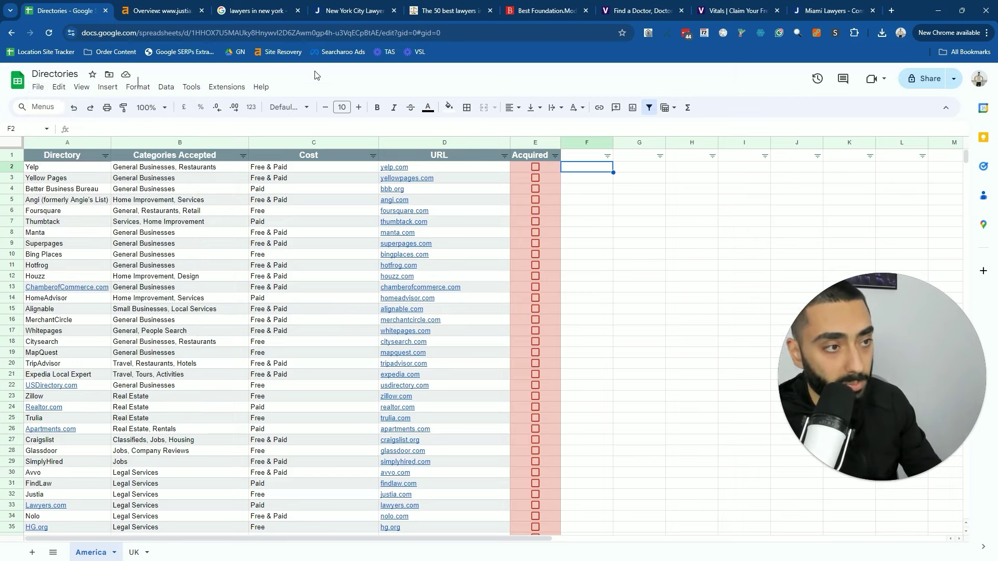
pyautogui.click(536, 167)
pyautogui.click(536, 167)
pyautogui.click(536, 188)
pyautogui.click(535, 190)
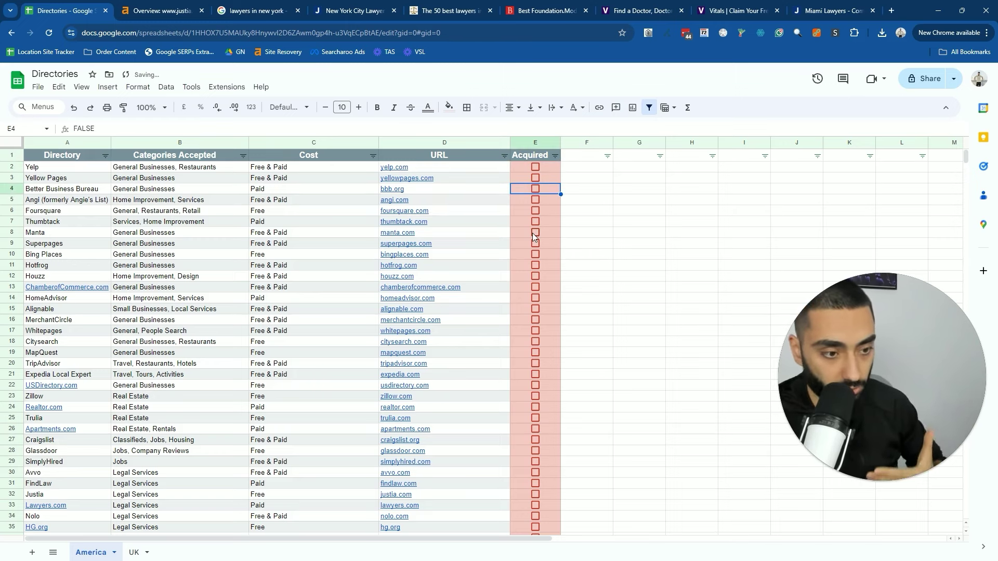